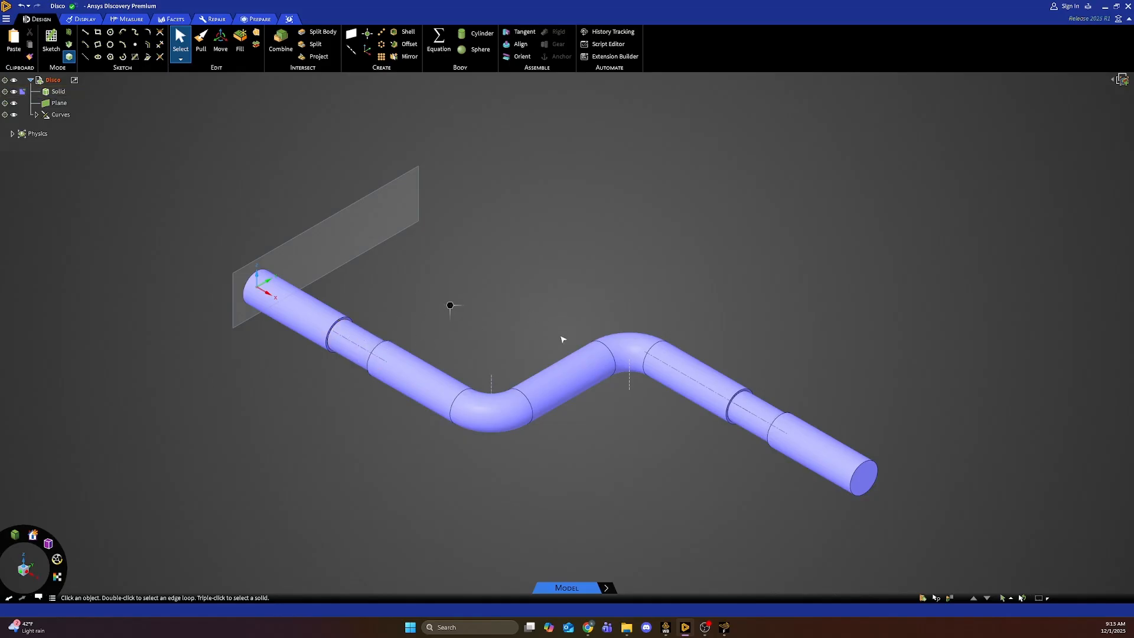
Step: Examine the pipe geometry in Ansys Discovery and the project schematic in Workbench, finishing in the Fluent meshing window
{"action": "left_click", "coordinate": [666, 627]}
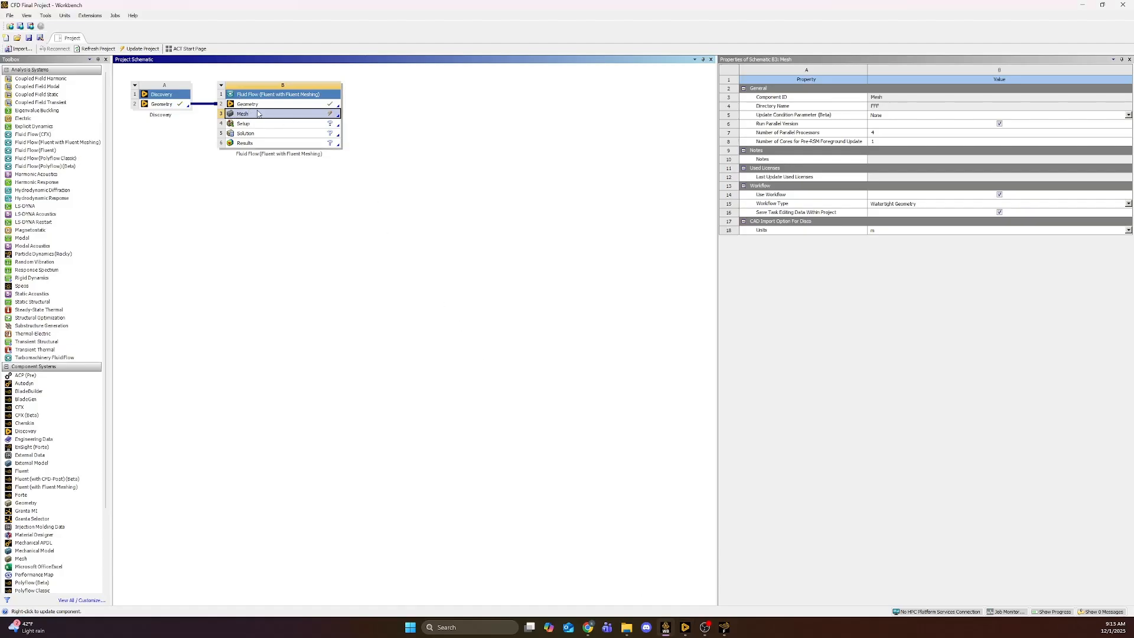
{"action": "left_click", "coordinate": [684, 627]}
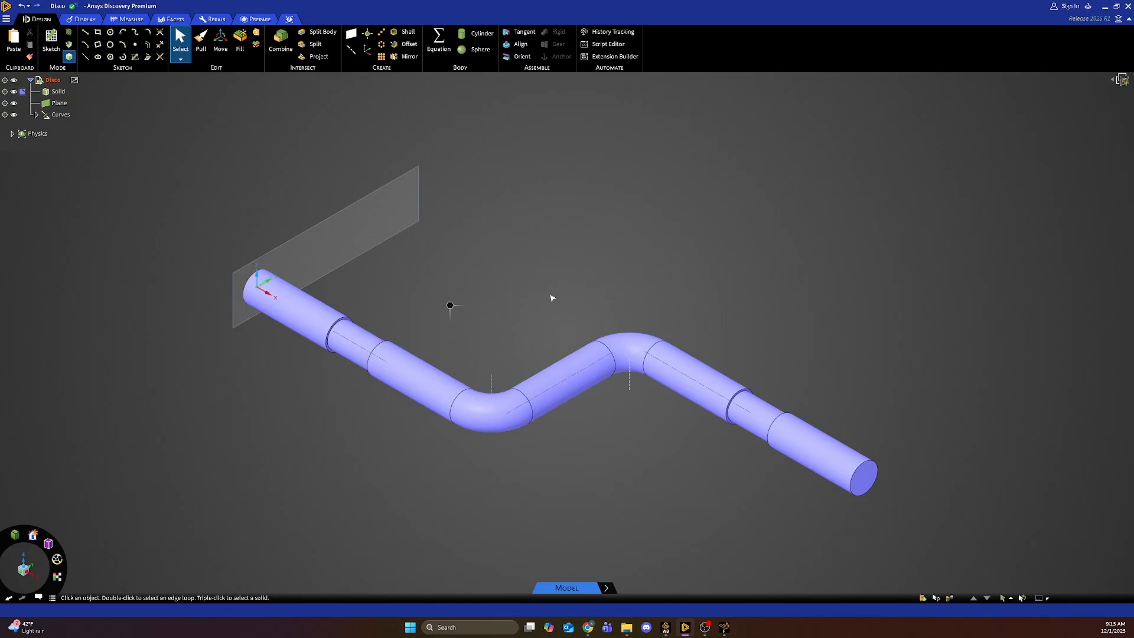
{"action": "middle_click_drag", "start_coordinate": [551, 297], "coordinate": [512, 296]}
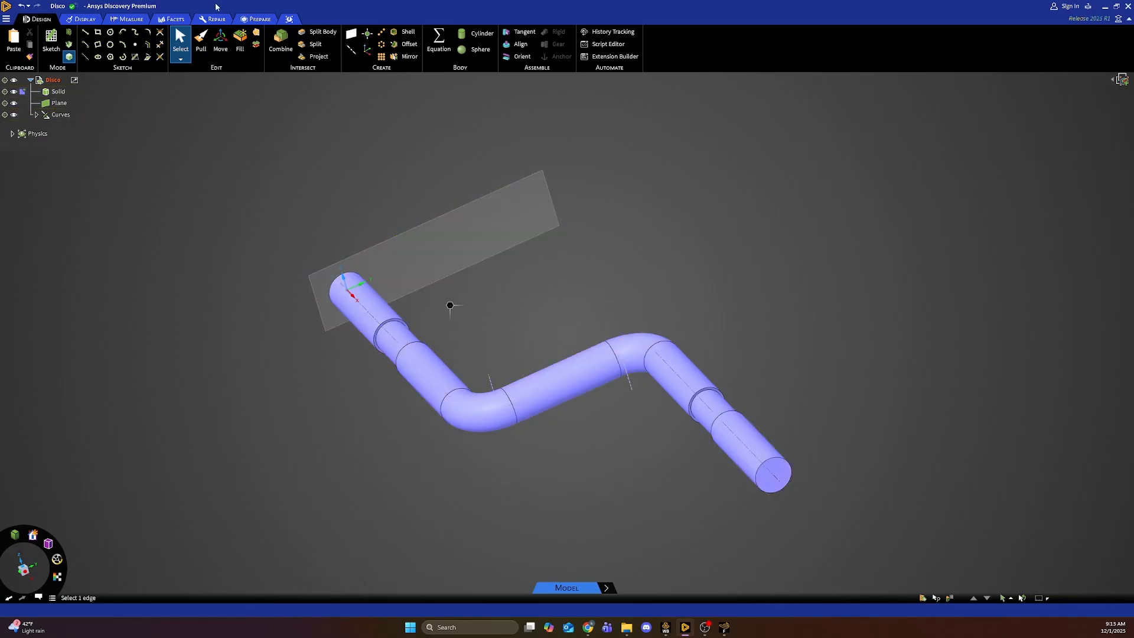
{"action": "left_click", "coordinate": [244, 19]}
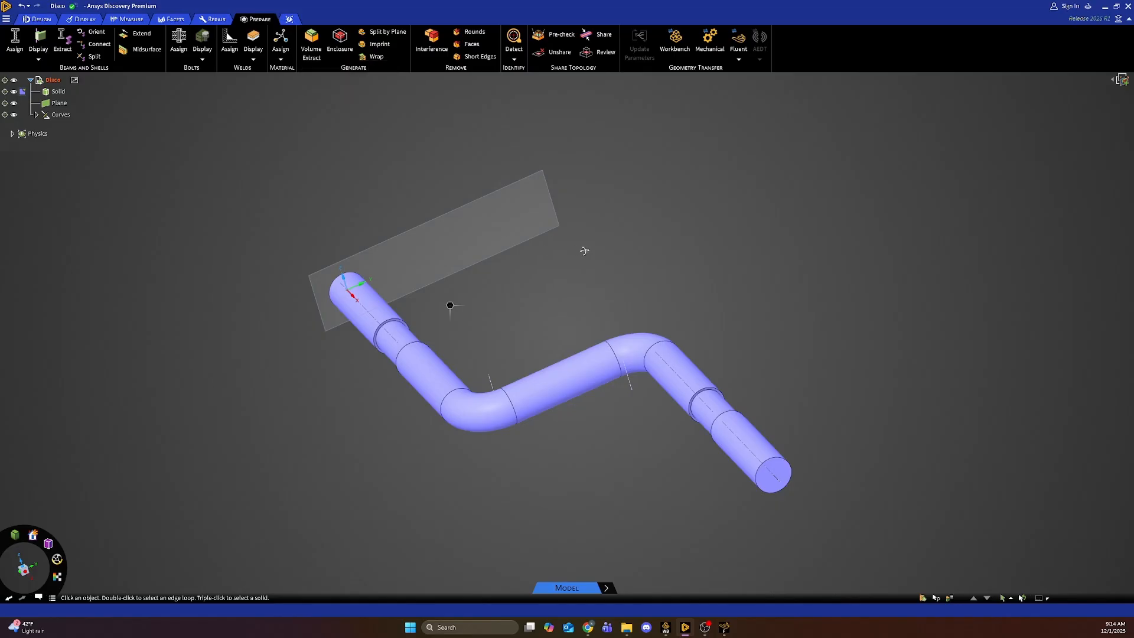
{"action": "middle_click_drag", "start_coordinate": [584, 250], "coordinate": [610, 255]}
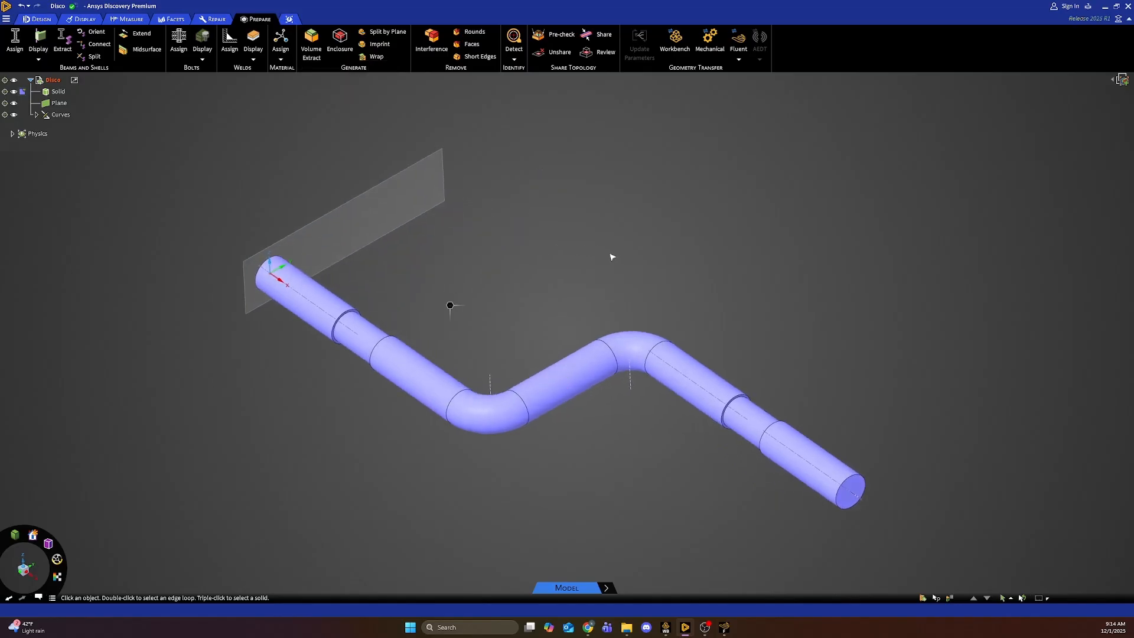
{"action": "left_click", "coordinate": [723, 626]}
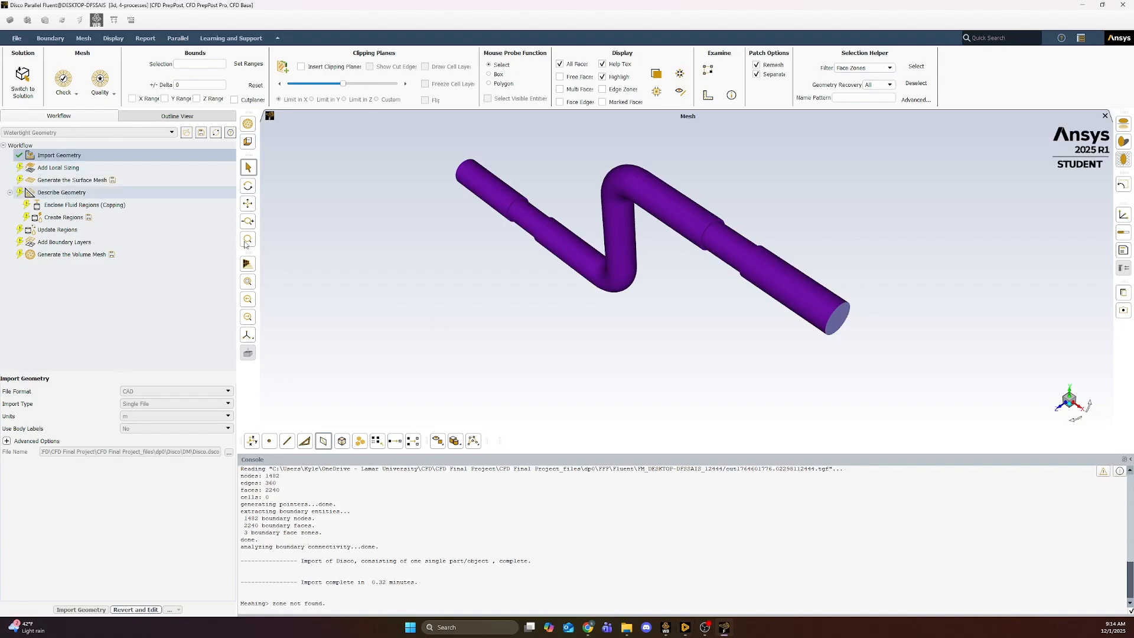
{"action": "left_click", "coordinate": [665, 626]}
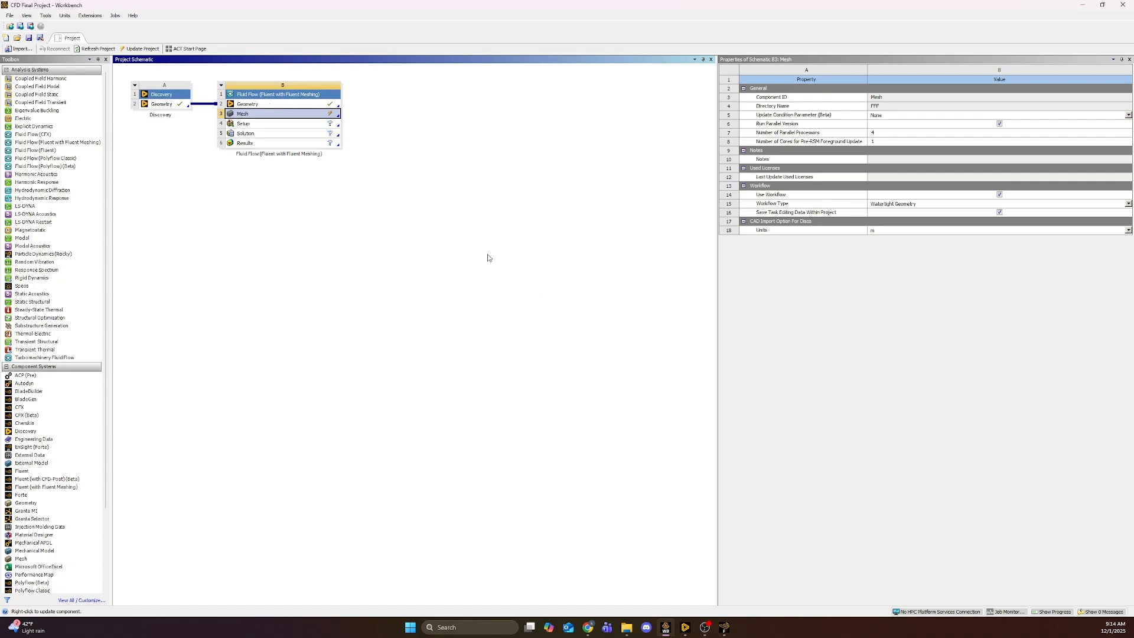
{"action": "left_click", "coordinate": [724, 627]}
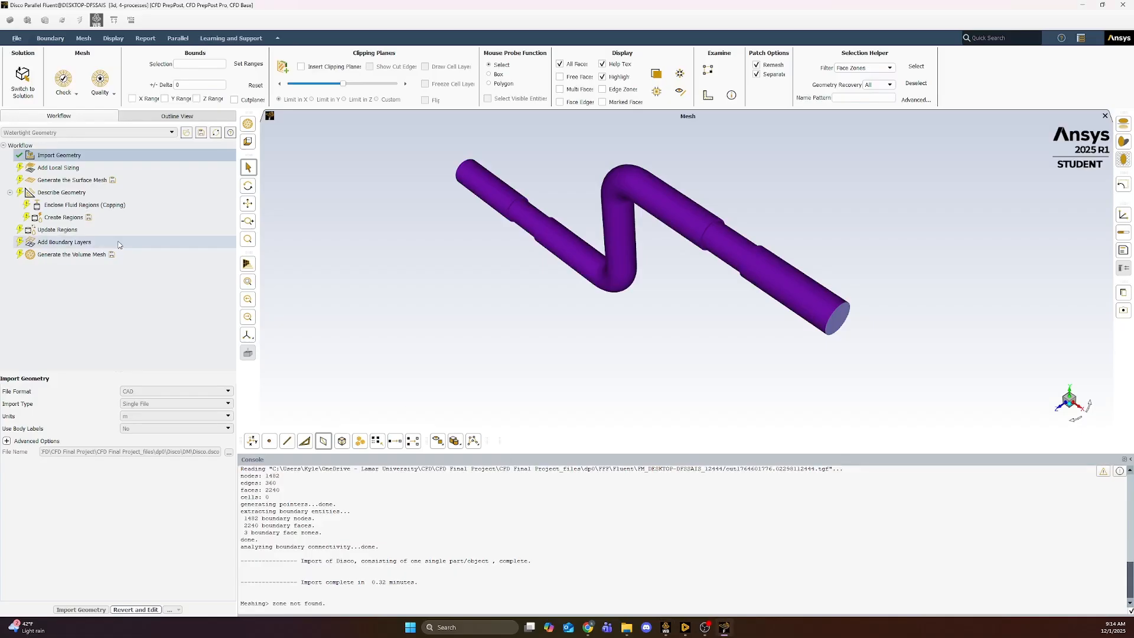
Step: Complete the Add Local Sizing task with local sizing left at no
{"action": "left_click", "coordinate": [77, 168]}
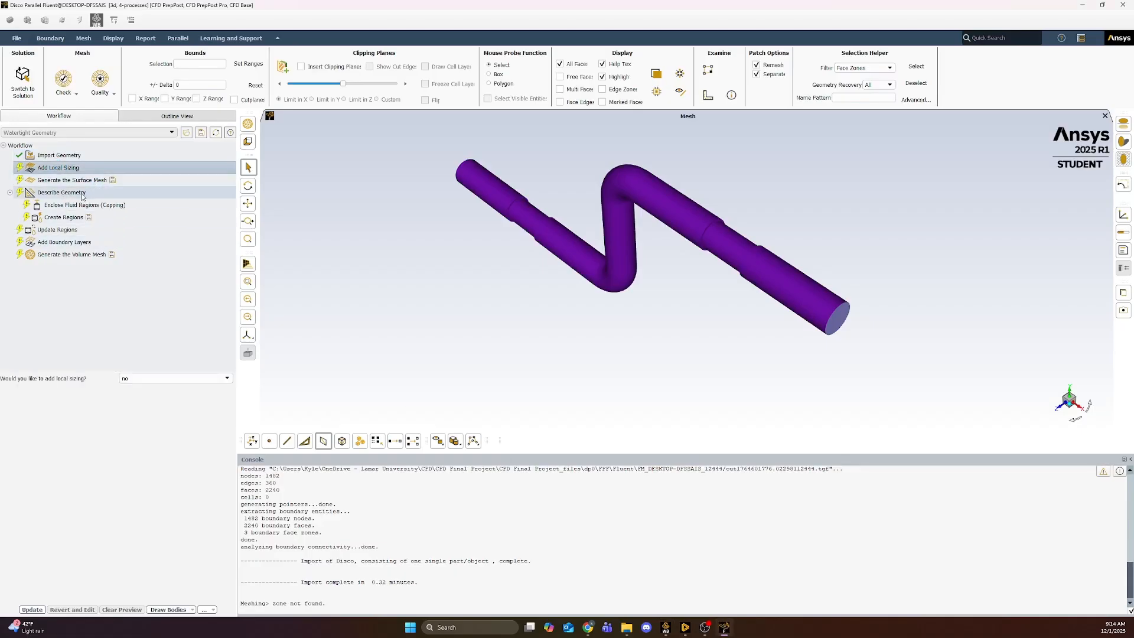
{"action": "left_click", "coordinate": [57, 155]}
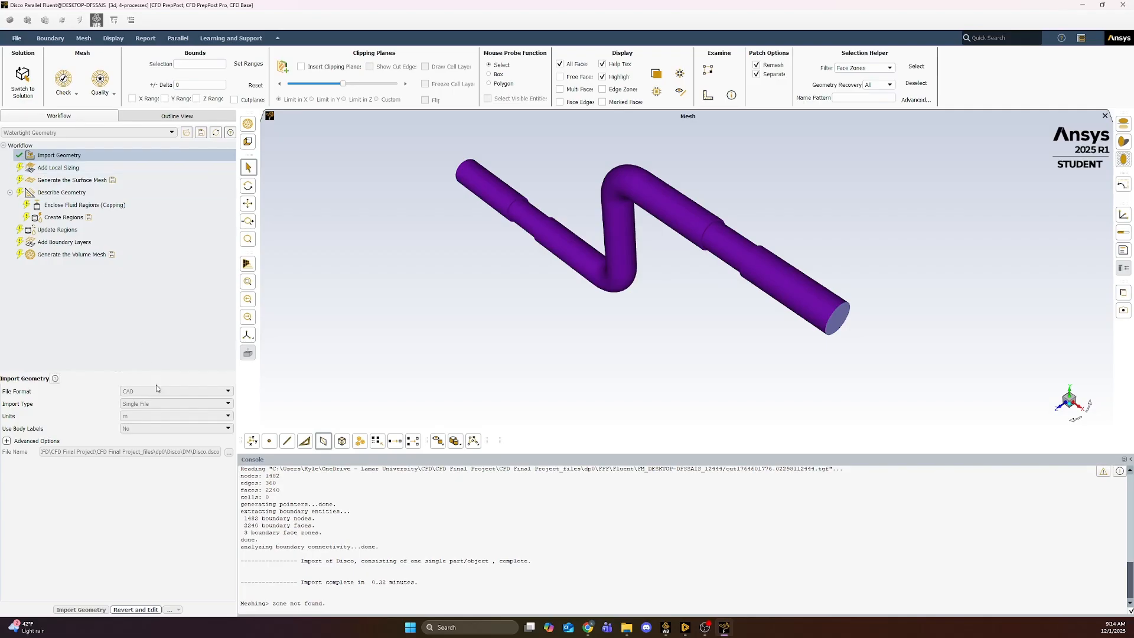
{"action": "left_click", "coordinate": [63, 168]}
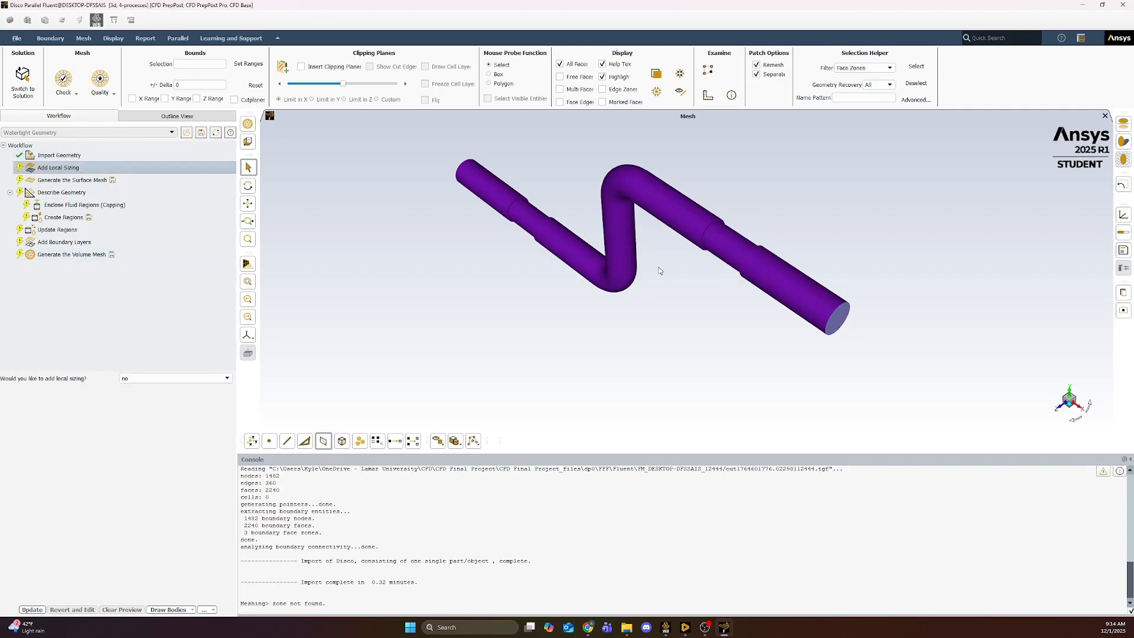
{"action": "left_click_drag", "start_coordinate": [622, 178], "coordinate": [622, 209]}
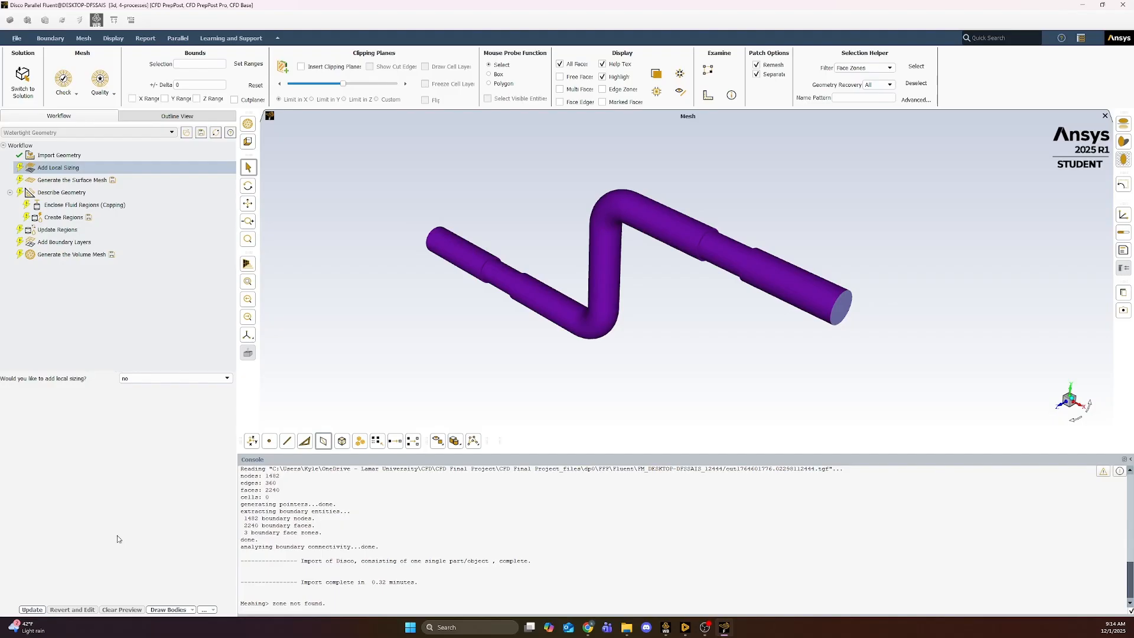
{"action": "left_click", "coordinate": [32, 609]}
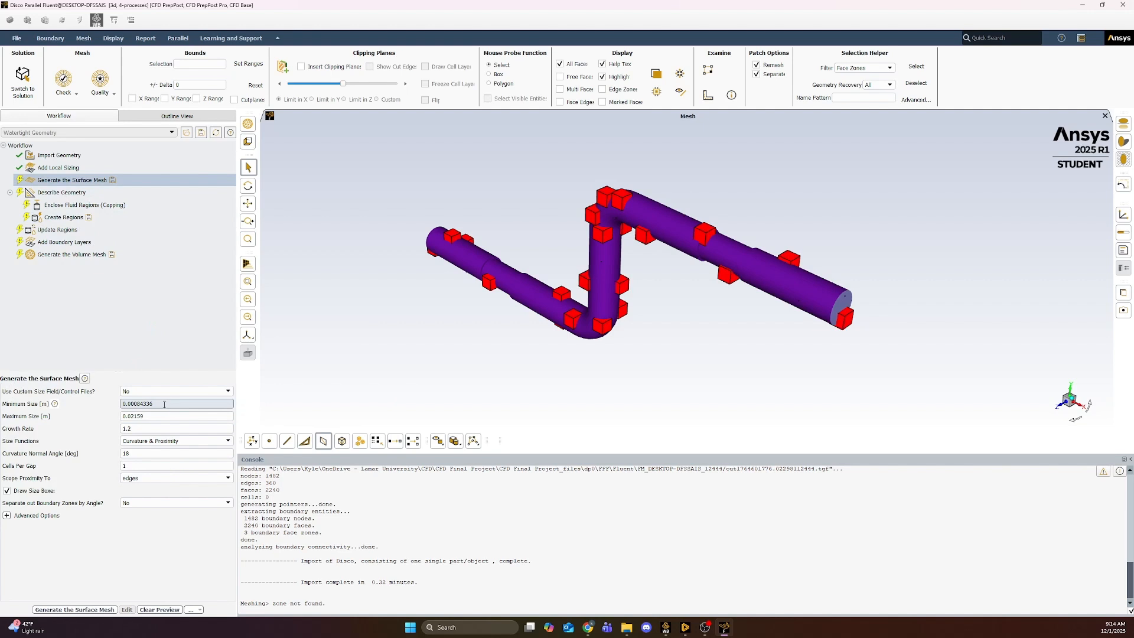
Step: Inspect the size box preview along the pipe and set the surface mesh's maximum size to 0.01 m
{"action": "middle_click_drag", "start_coordinate": [498, 293], "coordinate": [468, 324]}
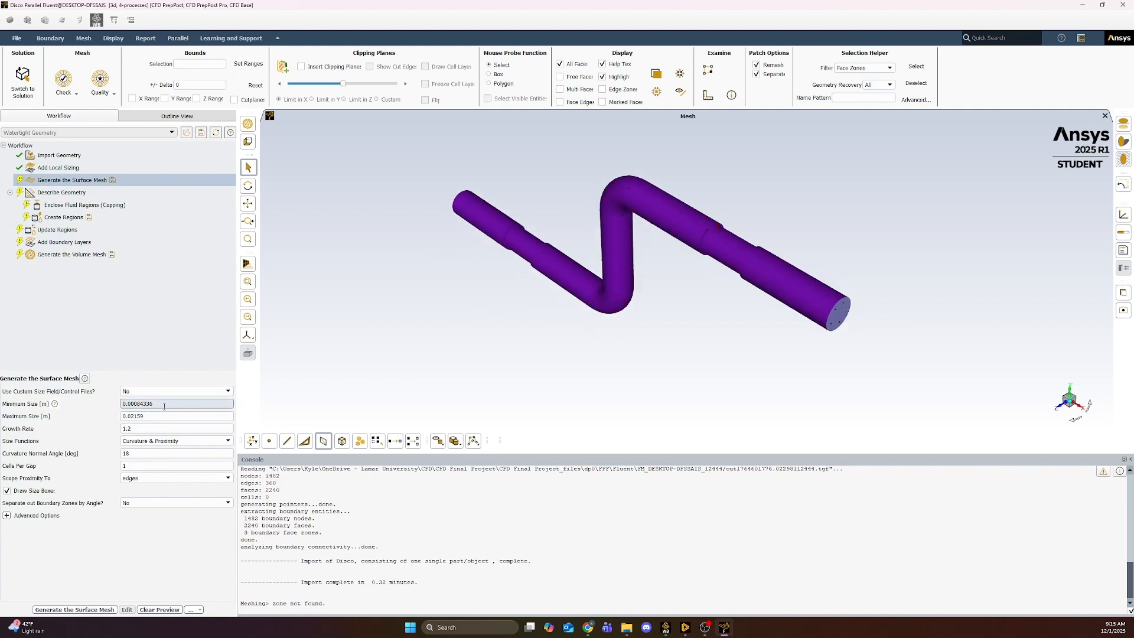
{"action": "left_click", "coordinate": [157, 418]}
{"action": "scroll", "coordinate": [619, 232], "scroll_direction": "down", "scroll_amount": 3}
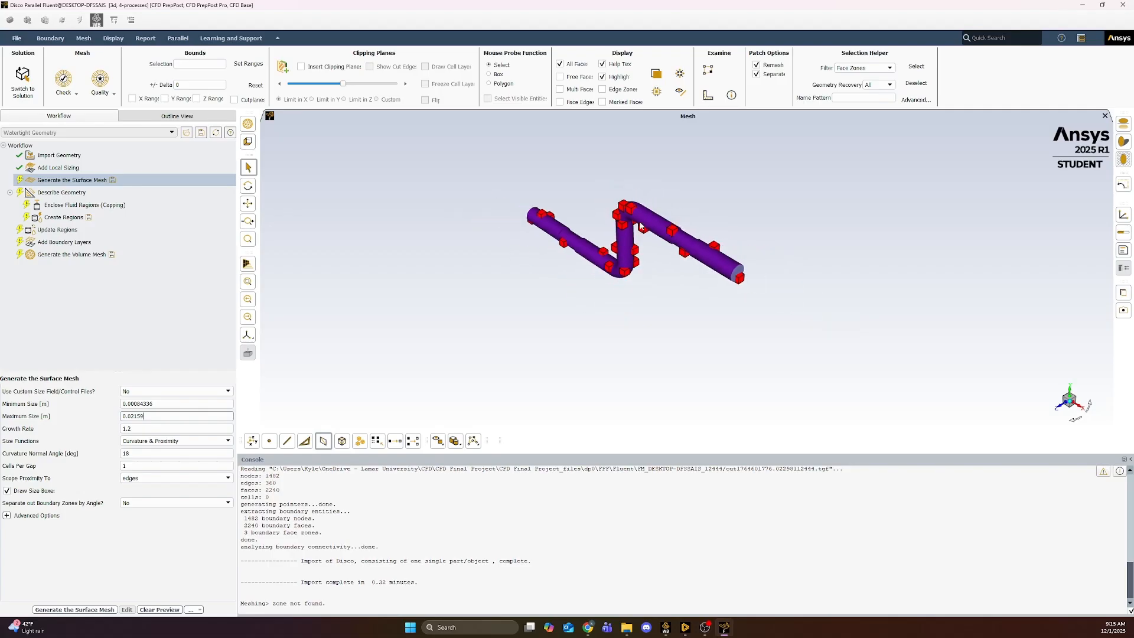
{"action": "scroll", "coordinate": [640, 226], "scroll_direction": "up", "scroll_amount": 5}
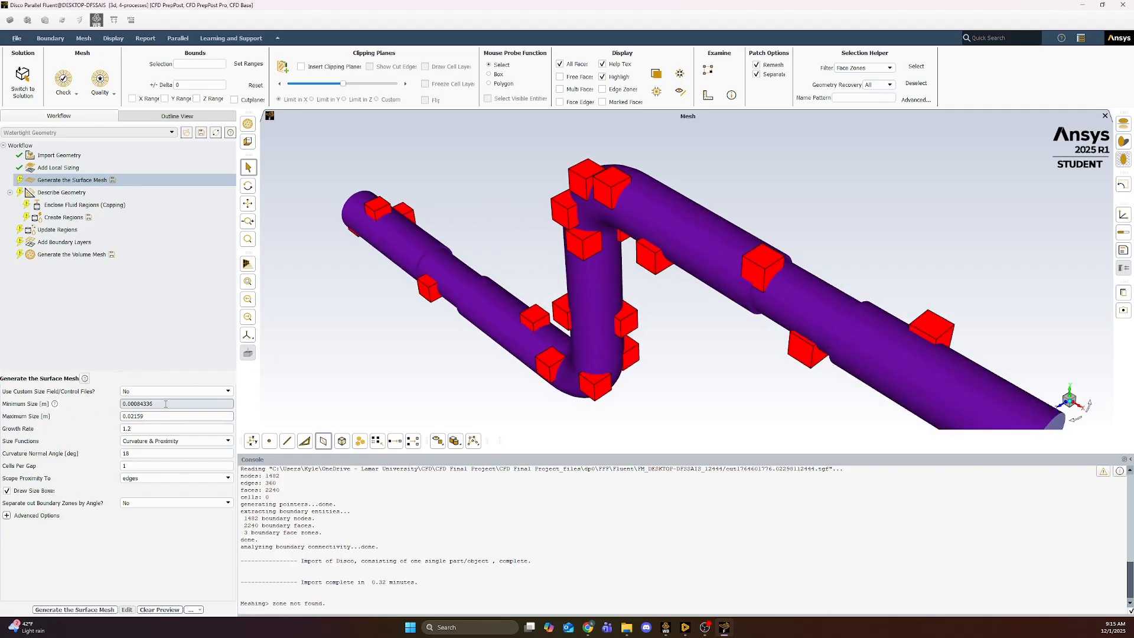
{"action": "scroll", "coordinate": [584, 254], "scroll_direction": "up", "scroll_amount": 3}
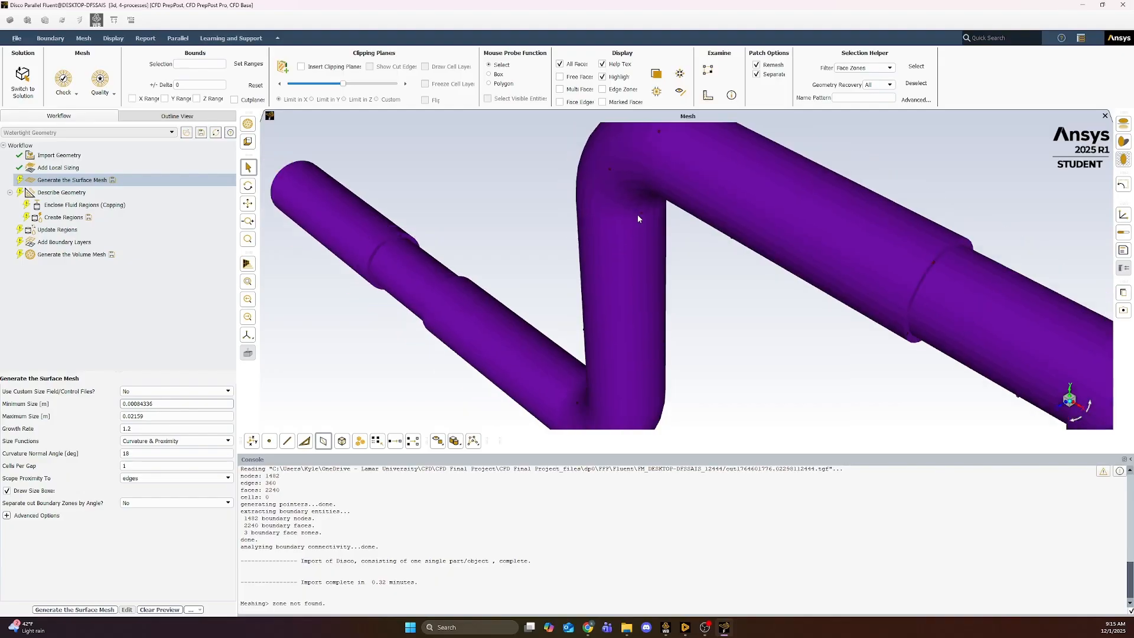
{"action": "scroll", "coordinate": [626, 223], "scroll_direction": "down", "scroll_amount": 1}
{"action": "key", "text": "Tab"}
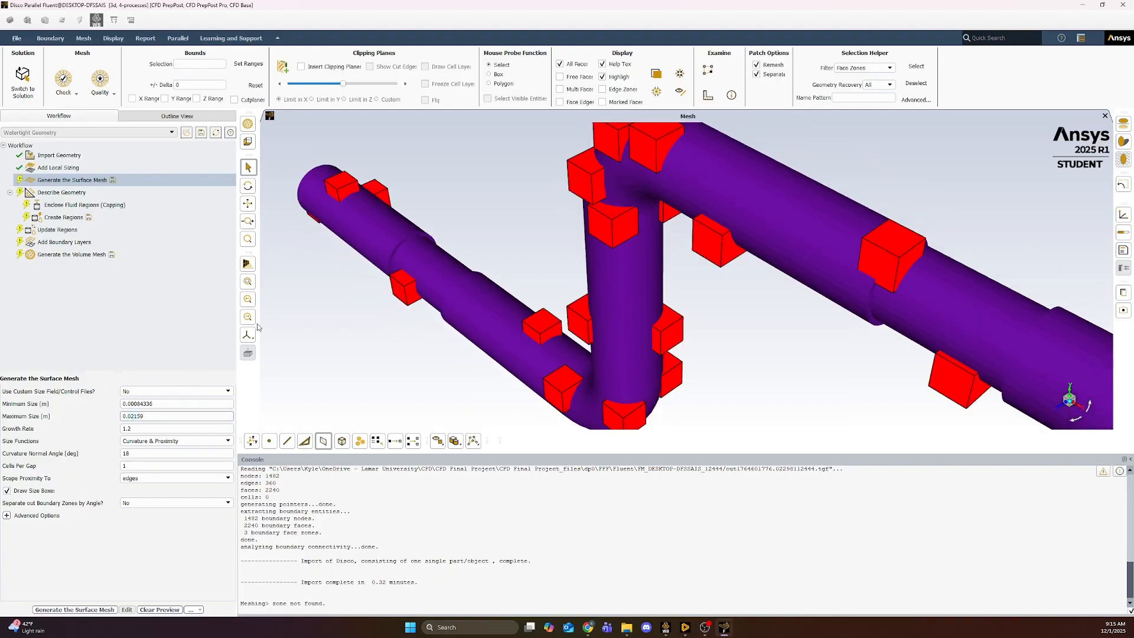
{"action": "left_click_drag", "start_coordinate": [144, 416], "coordinate": [136, 416]}
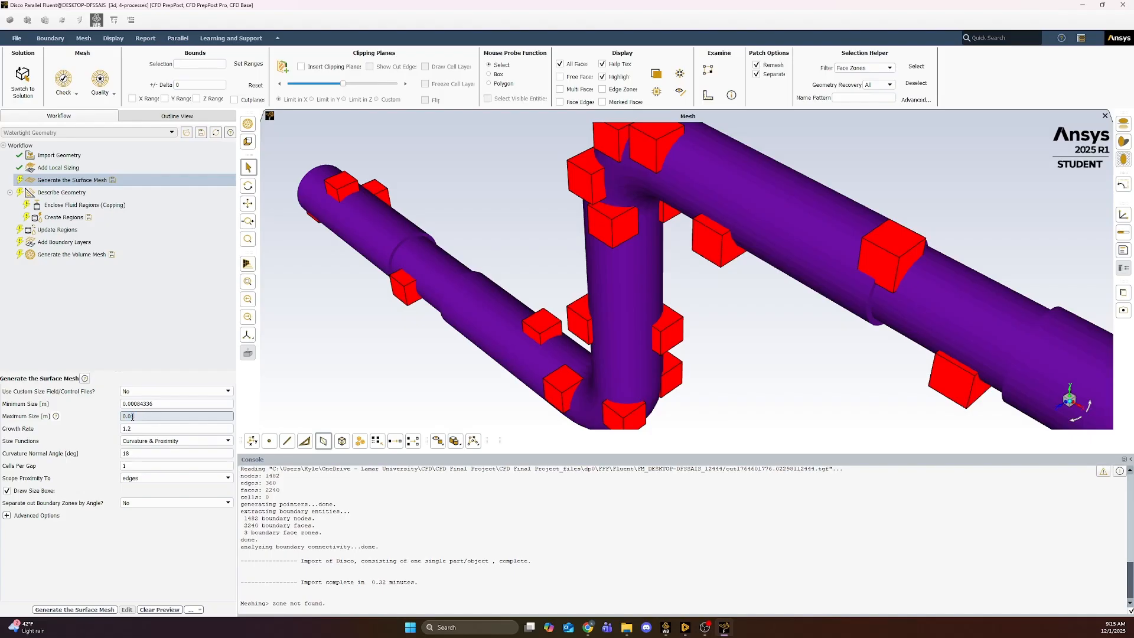
{"action": "type", "text": "1"}
{"action": "key", "text": "Tab"}
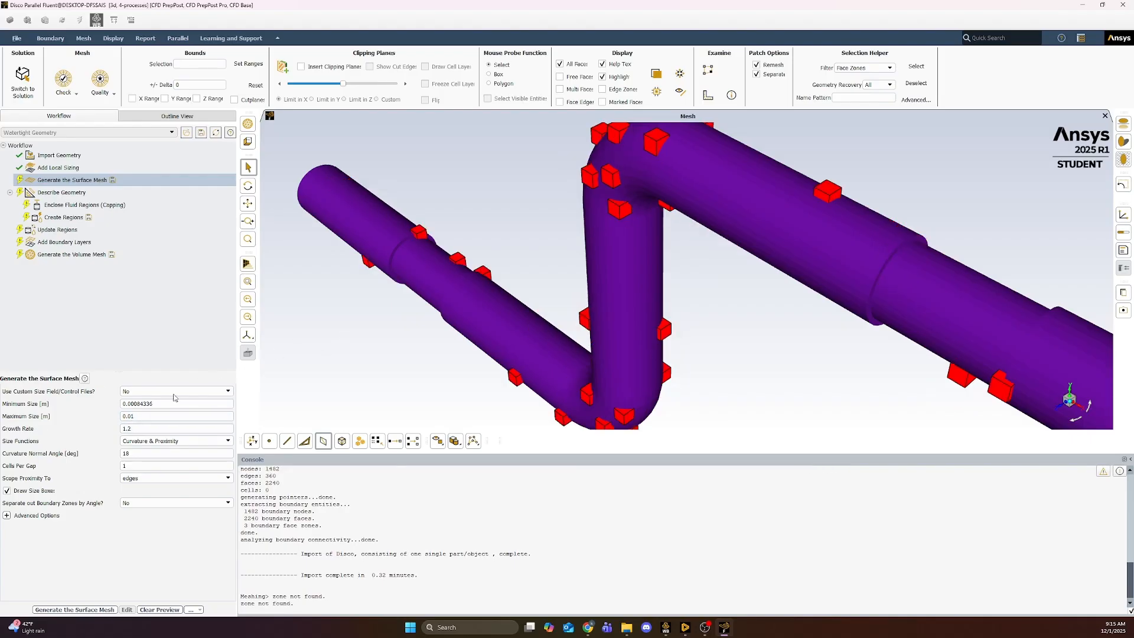
Step: Set the surface mesh's maximum size to 0.005 m, minimum size to 0.0008 m and curvature normal angle to 12 degrees
{"action": "key", "text": "BackSpace"}
{"action": "type", "text": "05"}
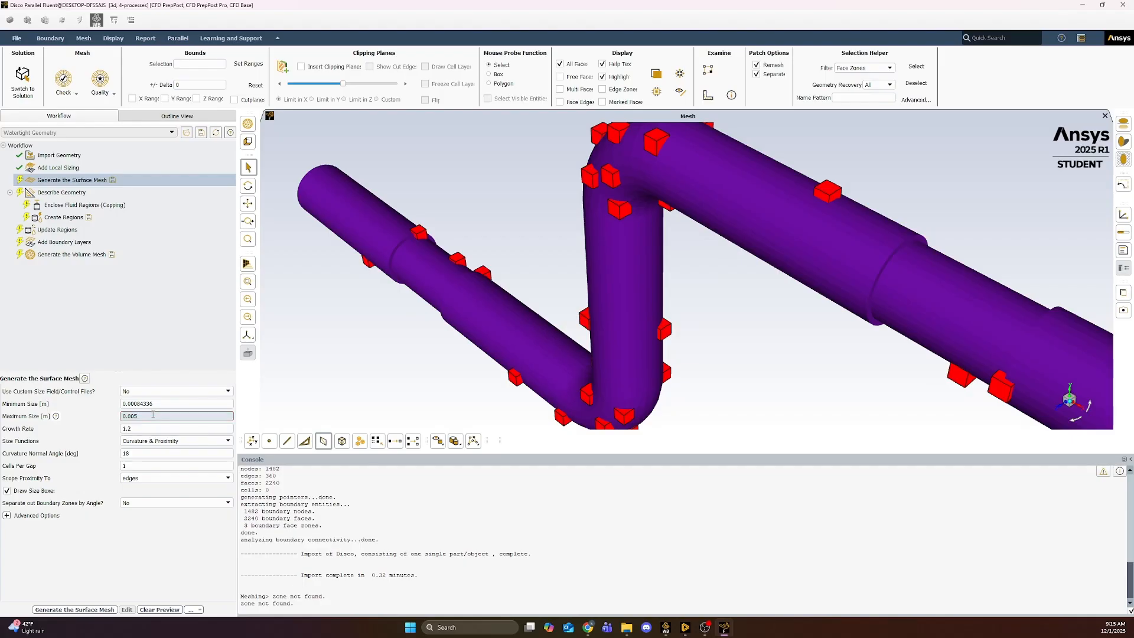
{"action": "left_click", "coordinate": [153, 404]}
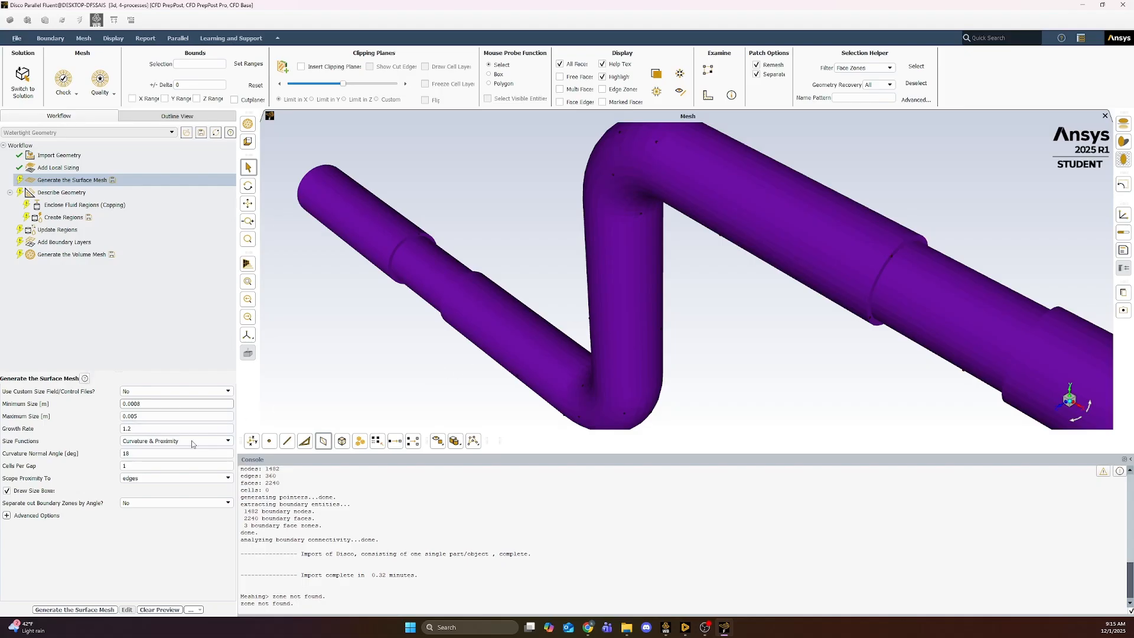
{"action": "left_click", "coordinate": [174, 453]}
{"action": "type", "text": "2"}
{"action": "key", "text": "Return"}
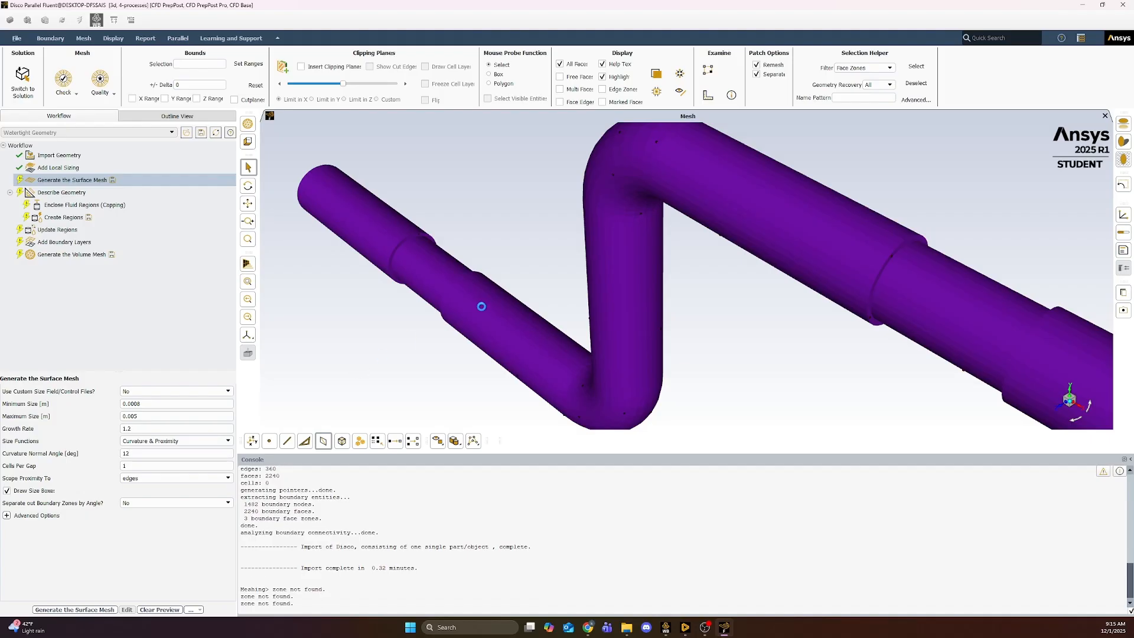
Step: Generate the surface mesh of the whole pipe with the current size settings
{"action": "scroll", "coordinate": [577, 253], "scroll_direction": "down", "scroll_amount": 5}
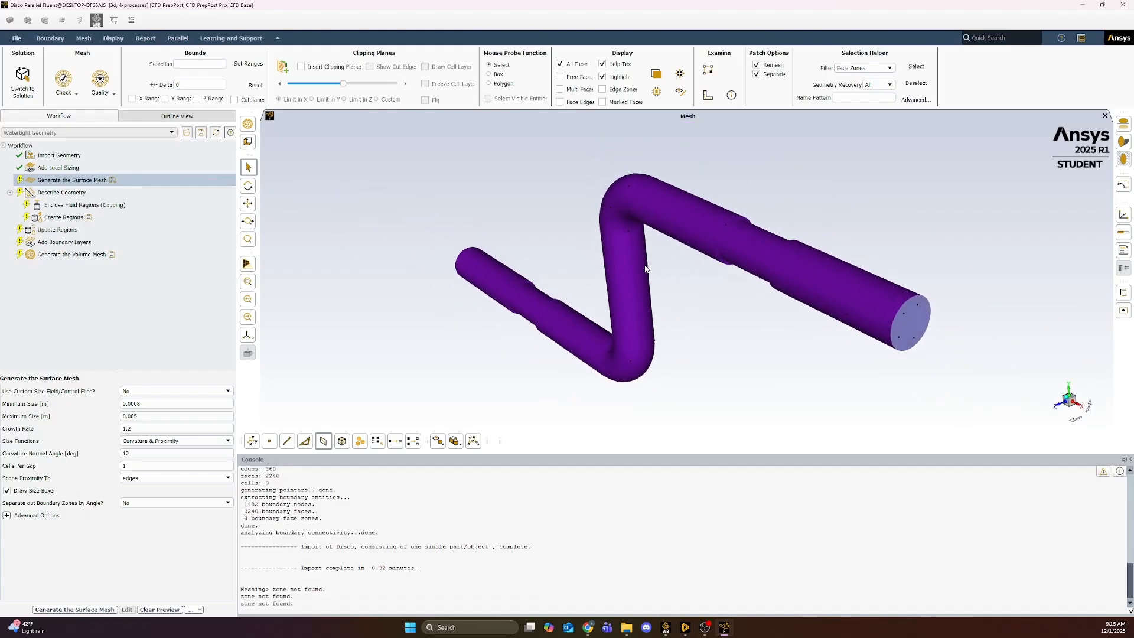
{"action": "left_click_drag", "start_coordinate": [646, 268], "coordinate": [742, 286]}
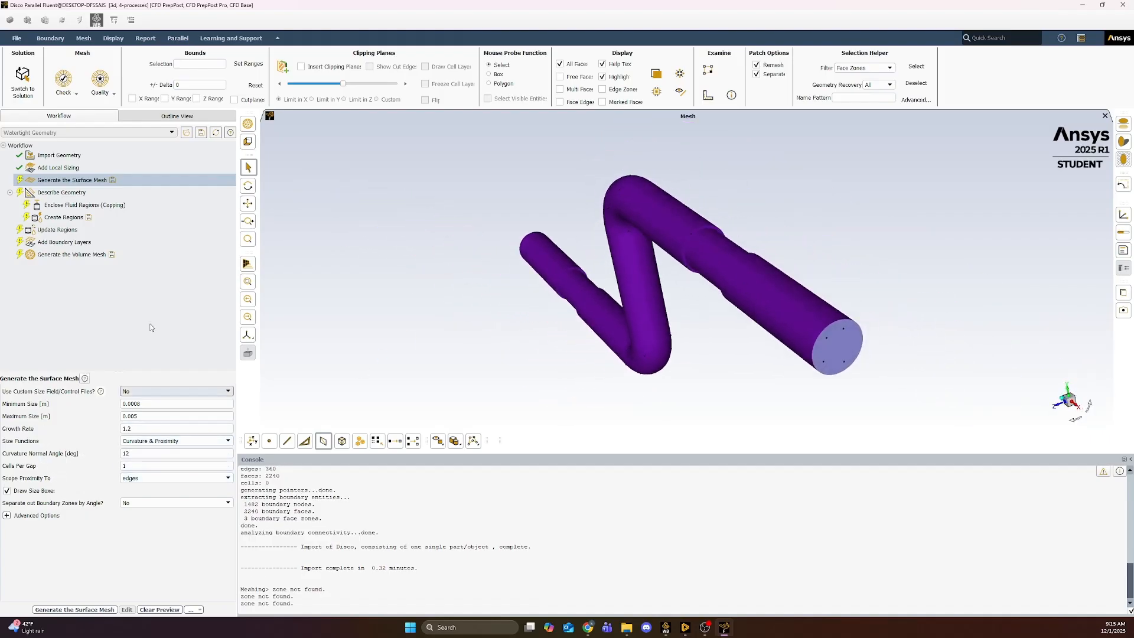
{"action": "left_click", "coordinate": [73, 610]}
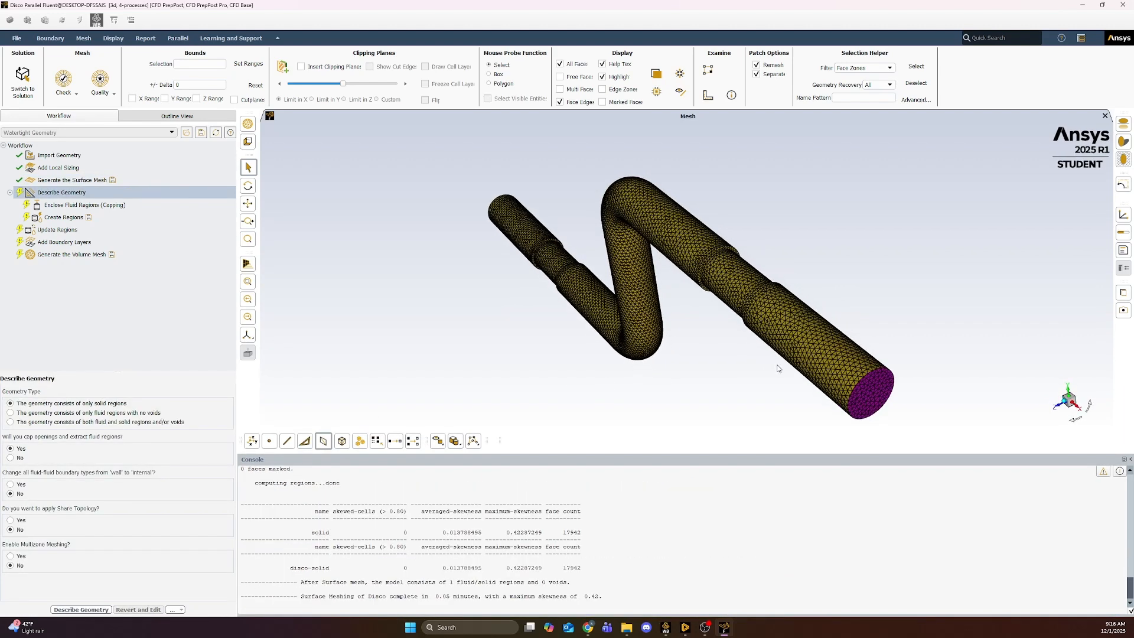
Step: Inspect the meshed pipe and describe the geometry as consisting of only fluid regions with no voids
{"action": "left_click_drag", "start_coordinate": [777, 369], "coordinate": [827, 342]}
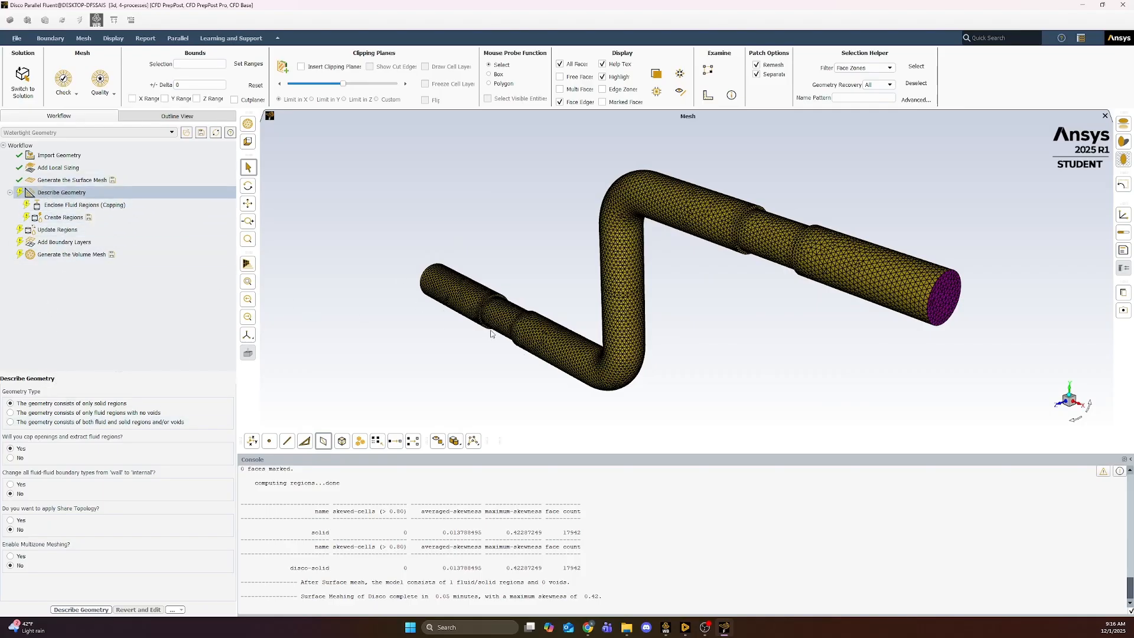
{"action": "left_click_drag", "start_coordinate": [579, 313], "coordinate": [590, 316]}
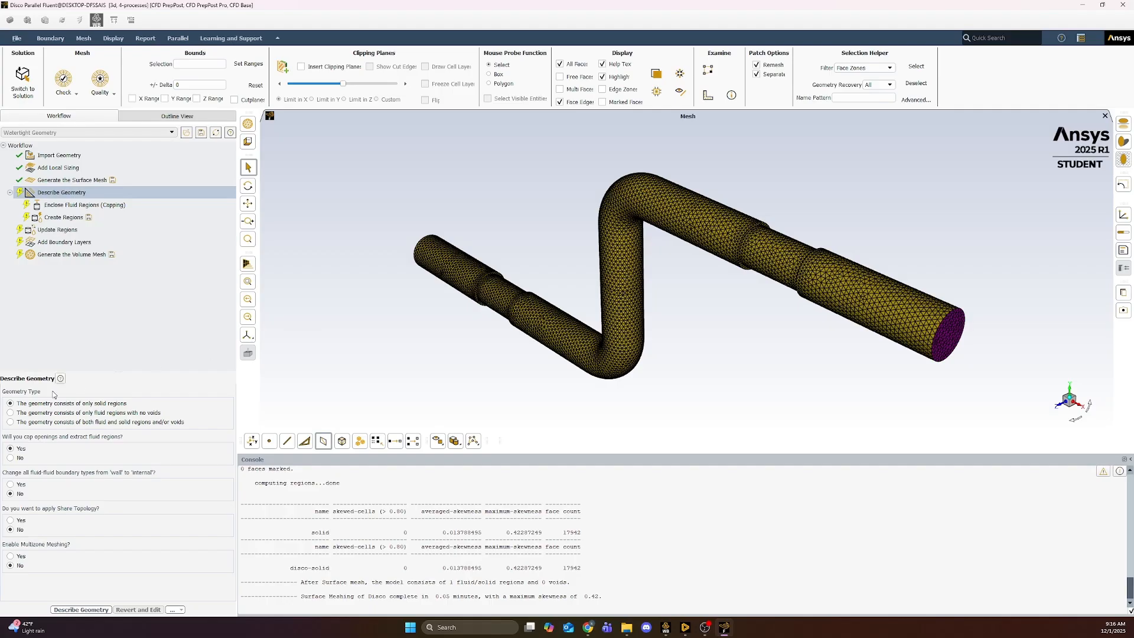
{"action": "left_click", "coordinate": [21, 413]}
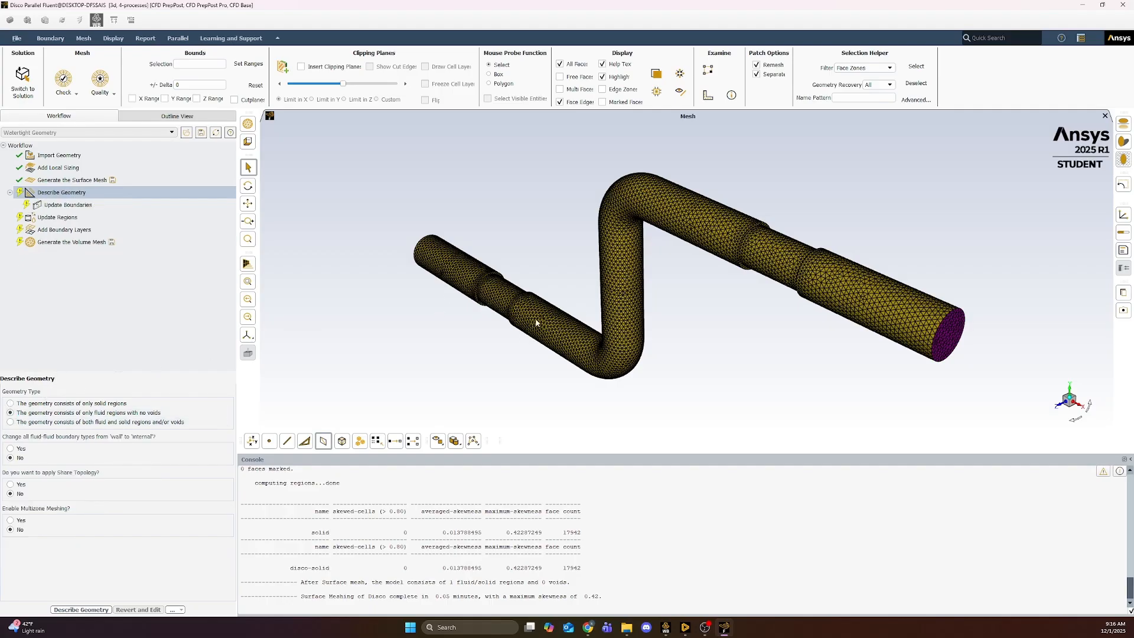
{"action": "left_click", "coordinate": [81, 609]}
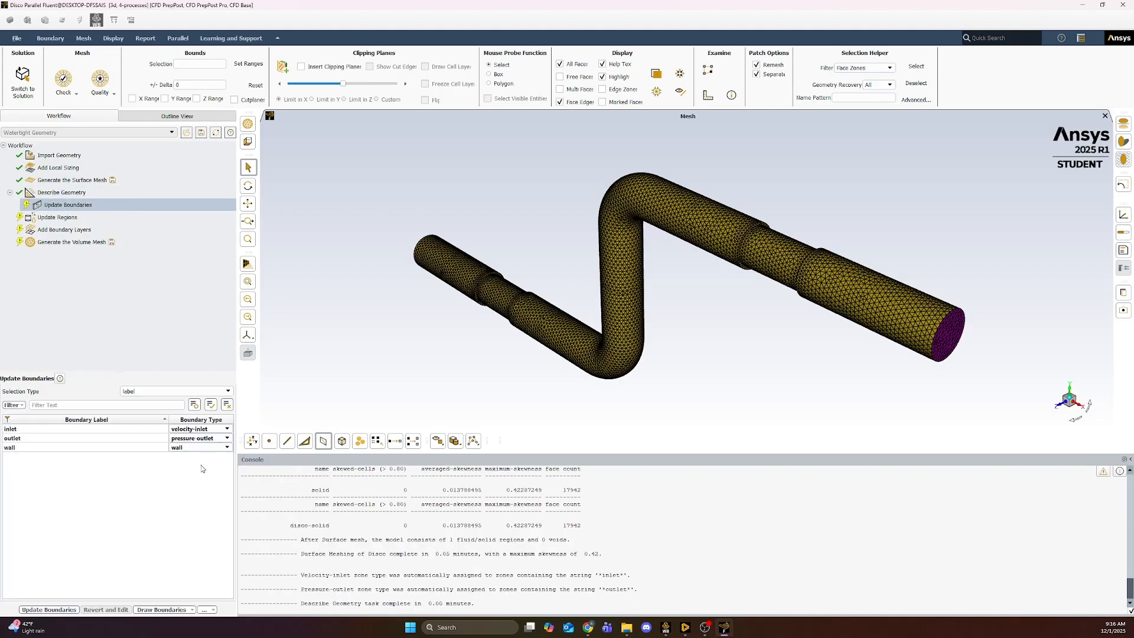
Step: Check the Inlet, Outlet and Wall named selections on the pipe in Ansys Discovery, then return to Fluent's boundary settings
{"action": "left_click", "coordinate": [684, 627]}
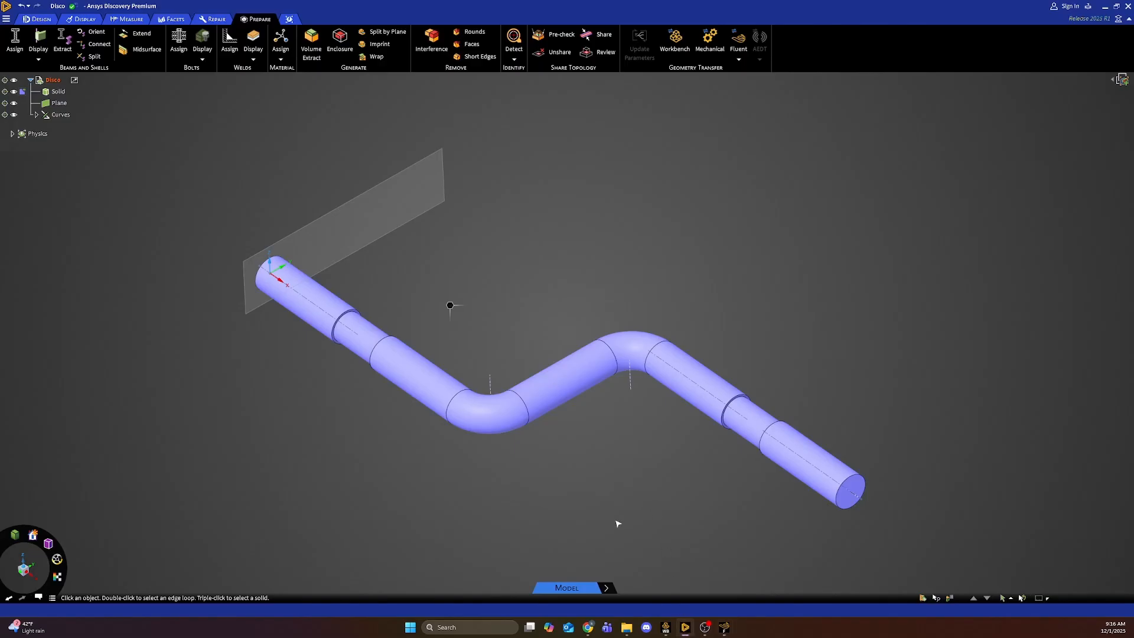
{"action": "middle_click_drag", "start_coordinate": [618, 524], "coordinate": [532, 501]}
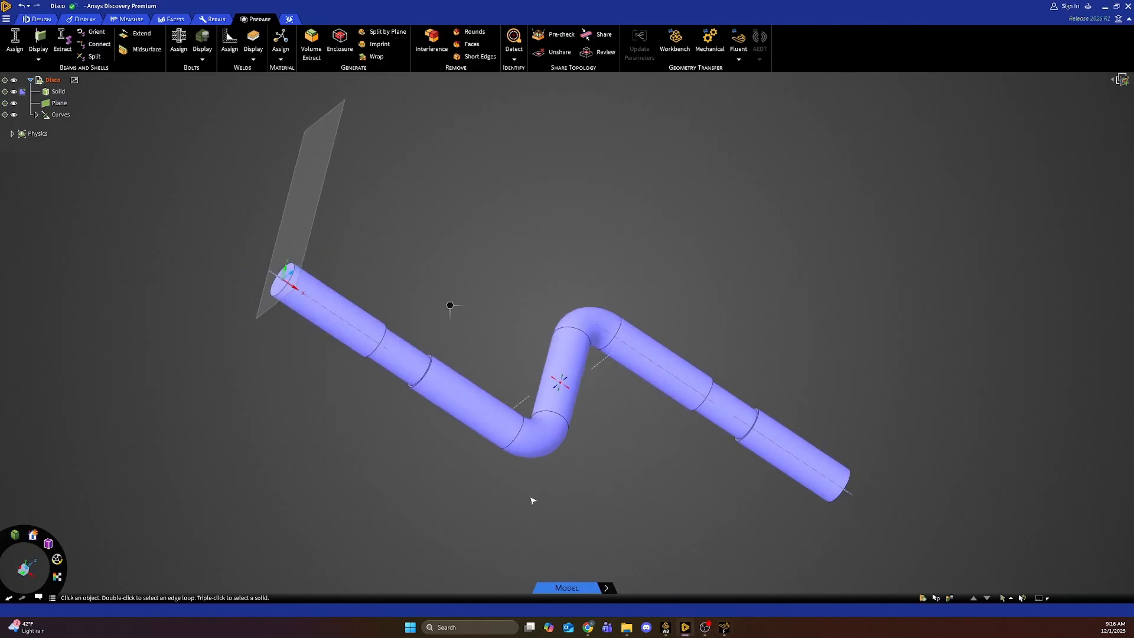
{"action": "left_click", "coordinate": [923, 597]}
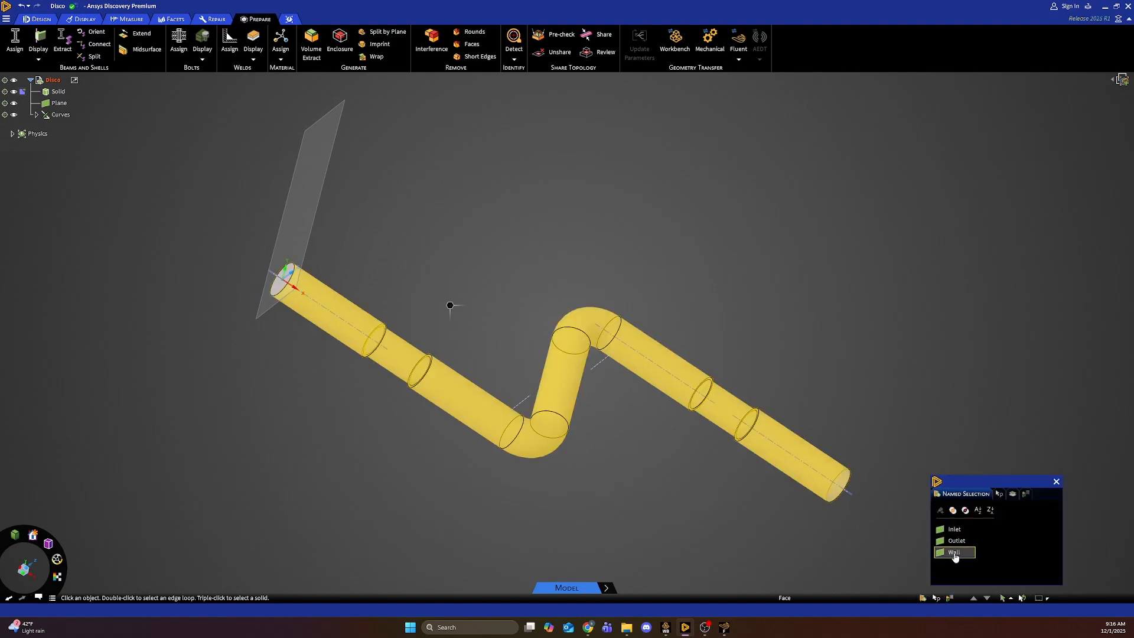
{"action": "middle_click_drag", "start_coordinate": [558, 383], "coordinate": [620, 473]}
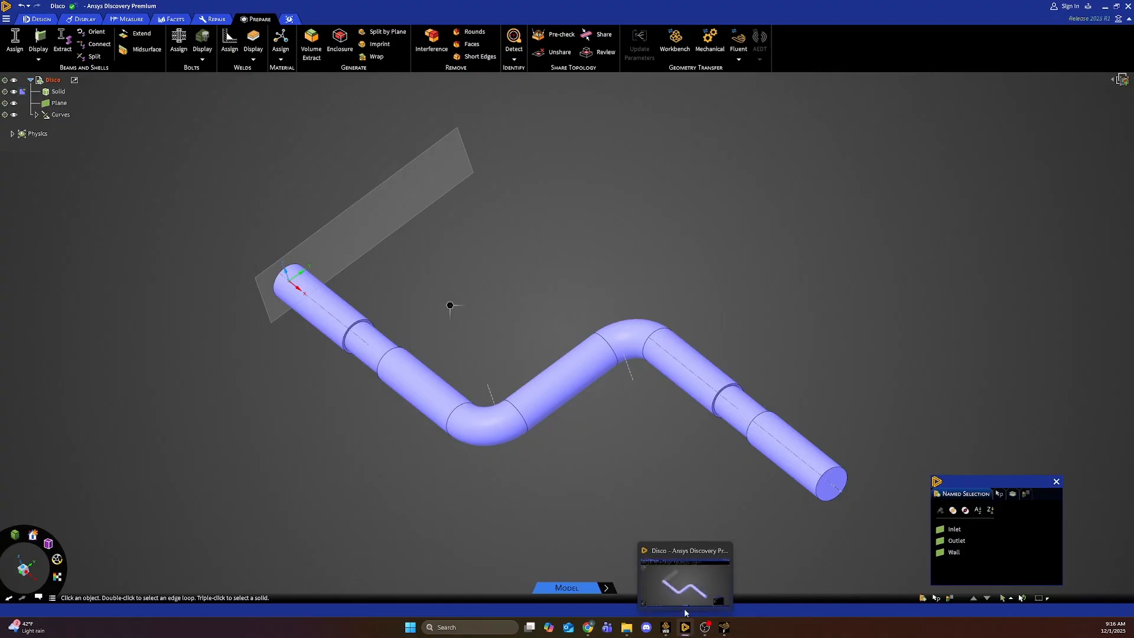
{"action": "left_click", "coordinate": [724, 627]}
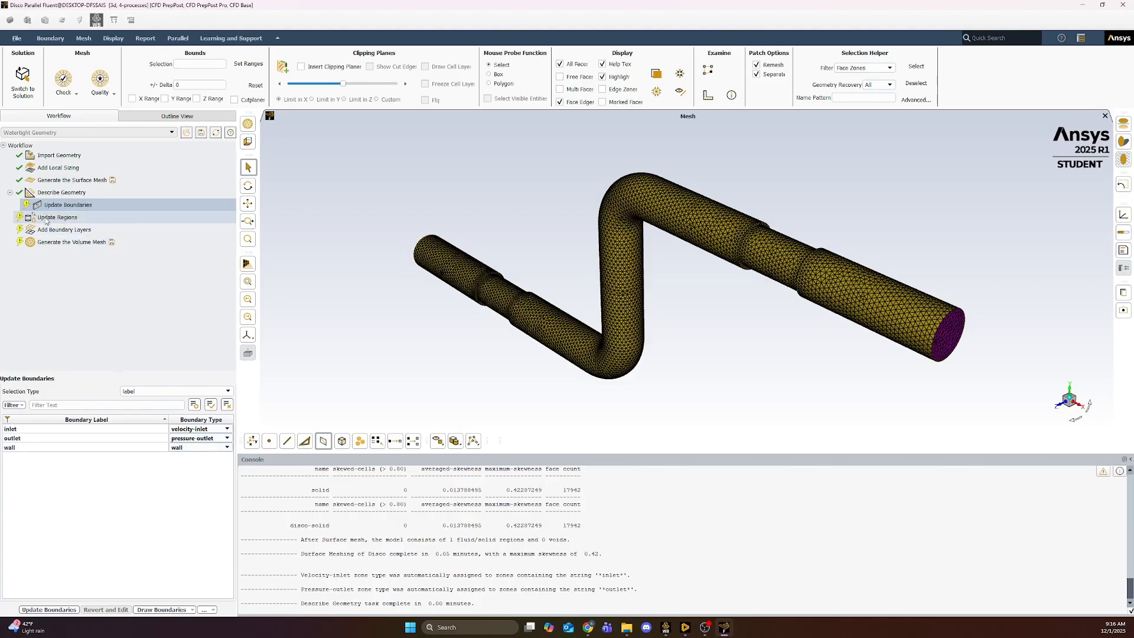
Step: Apply the inlet, outlet and wall boundary types and the solid region's fluid type in the meshing workflow
{"action": "left_click", "coordinate": [59, 609]}
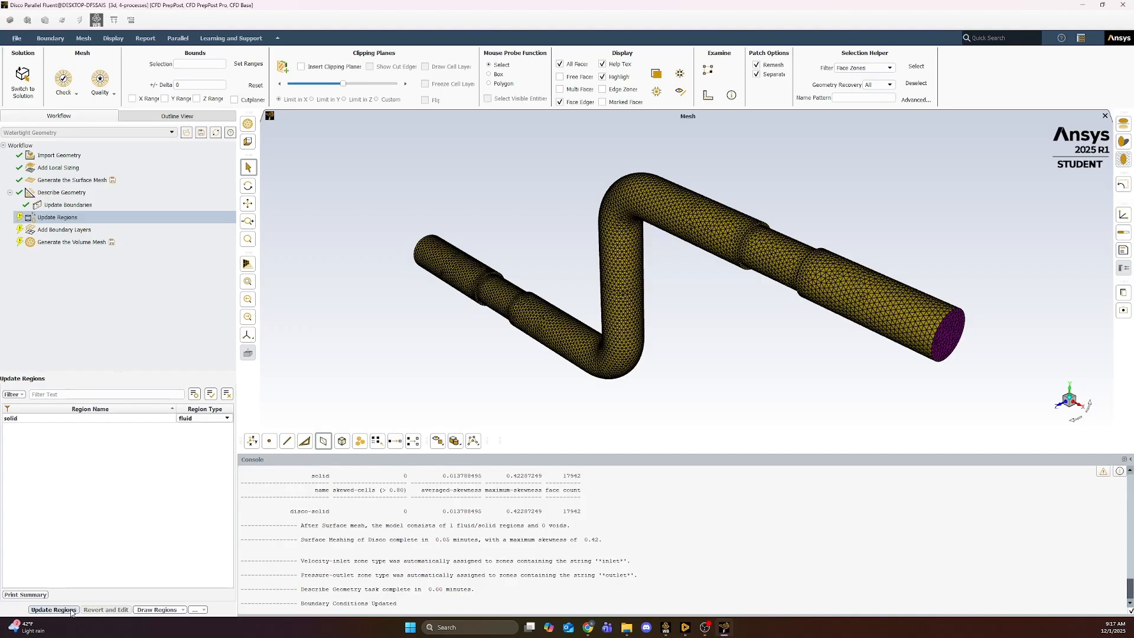
{"action": "left_click", "coordinate": [53, 609]}
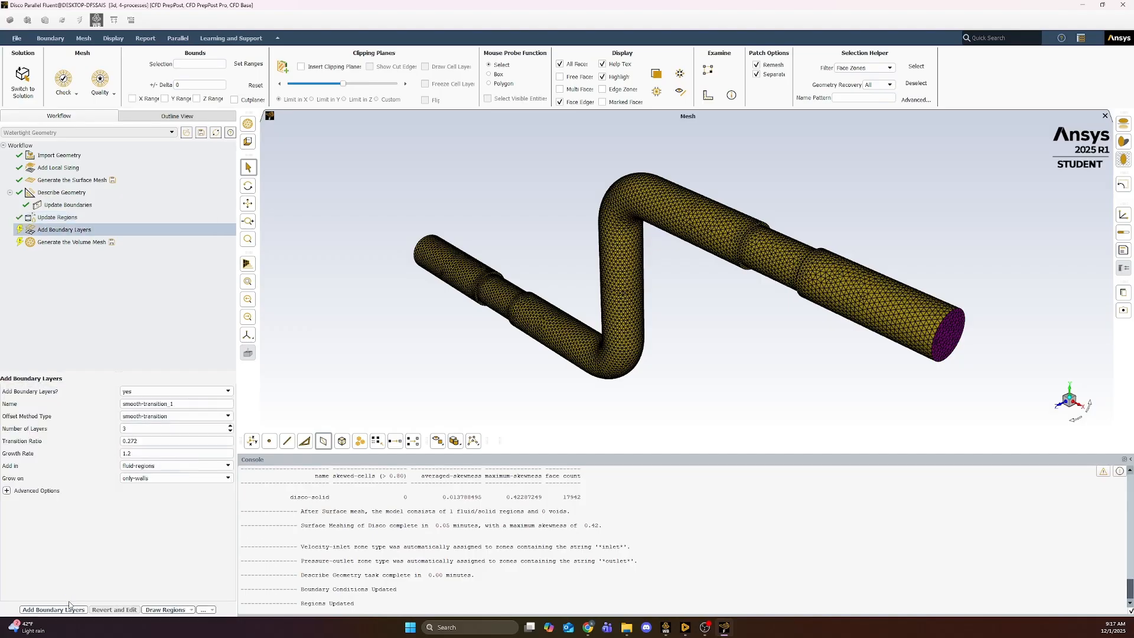
Step: Add smooth-transition boundary layers with 5 layers on the walls of the fluid region
{"action": "left_click", "coordinate": [139, 429]}
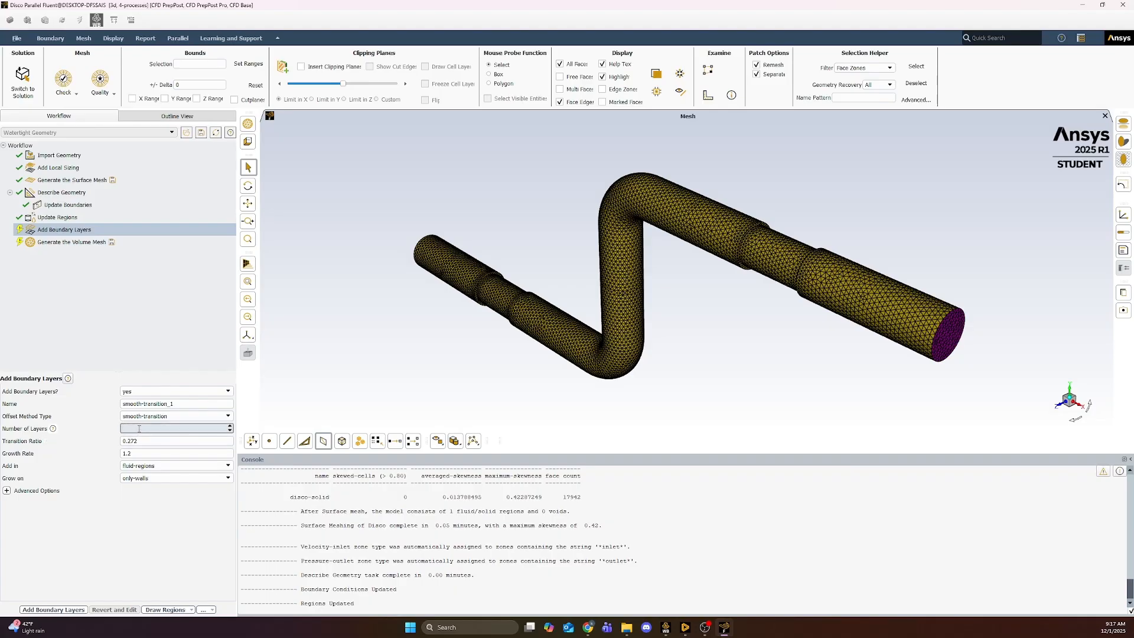
{"action": "left_click", "coordinate": [143, 441]}
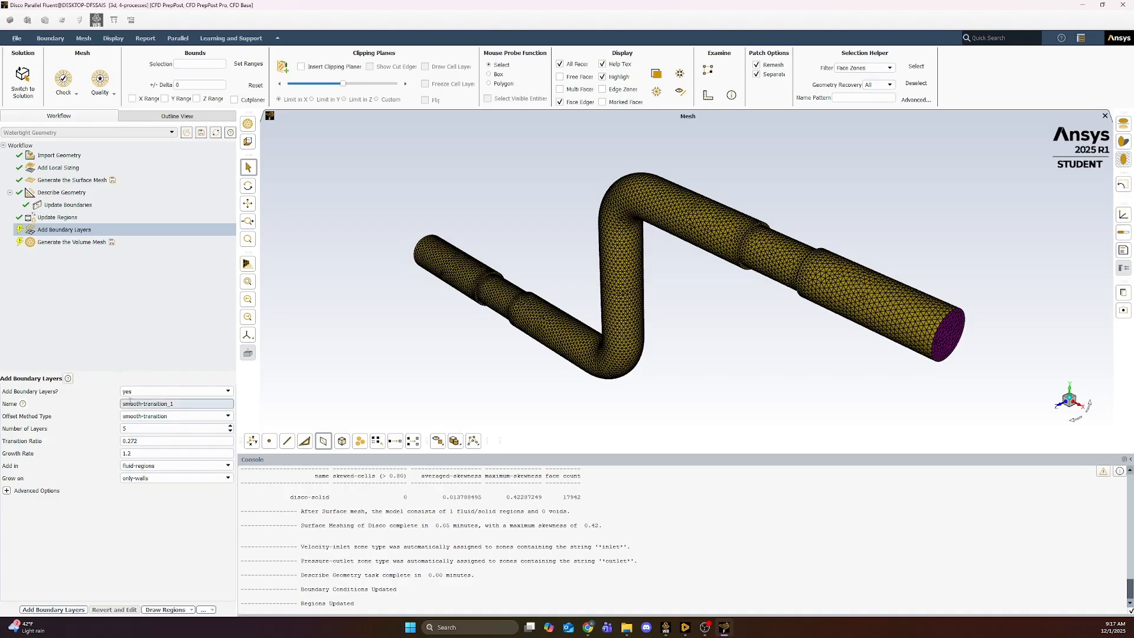
{"action": "left_click", "coordinate": [76, 609]}
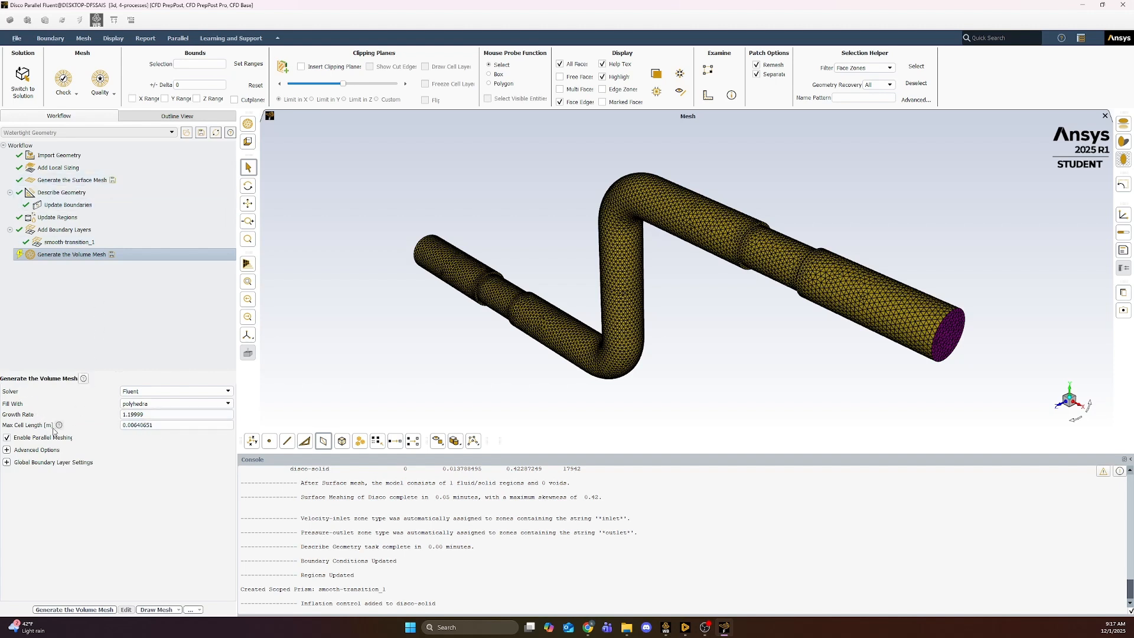
Step: Set the maximum cell length to 0.005 m to match the surface mesh's maximum size and generate the polyhedral volume mesh
{"action": "left_click", "coordinate": [66, 181]}
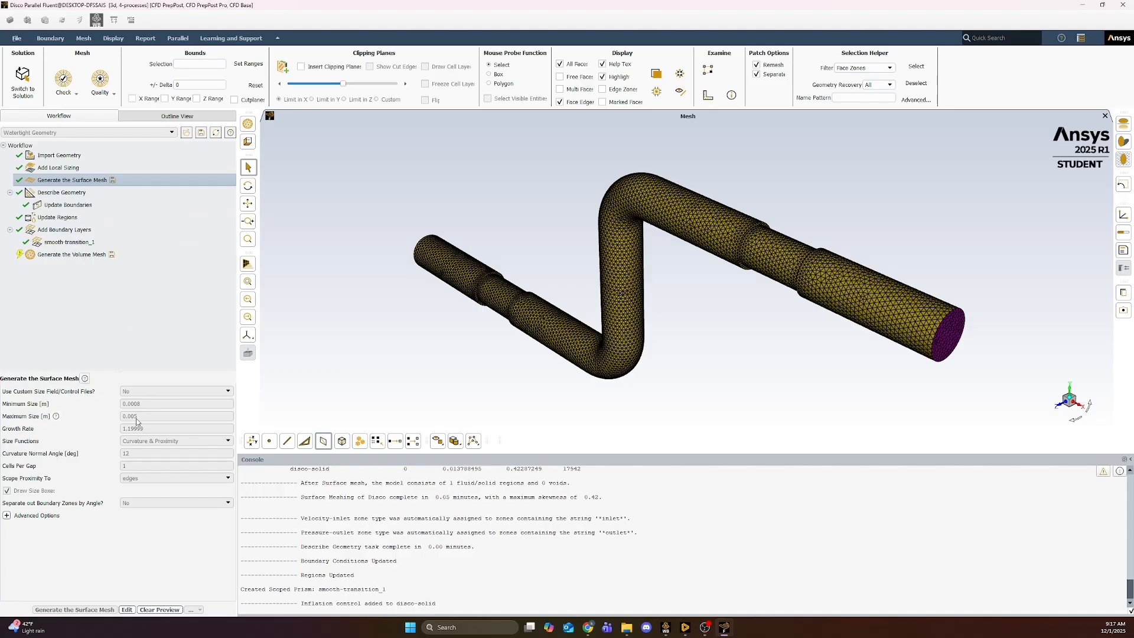
{"action": "left_click", "coordinate": [61, 255]}
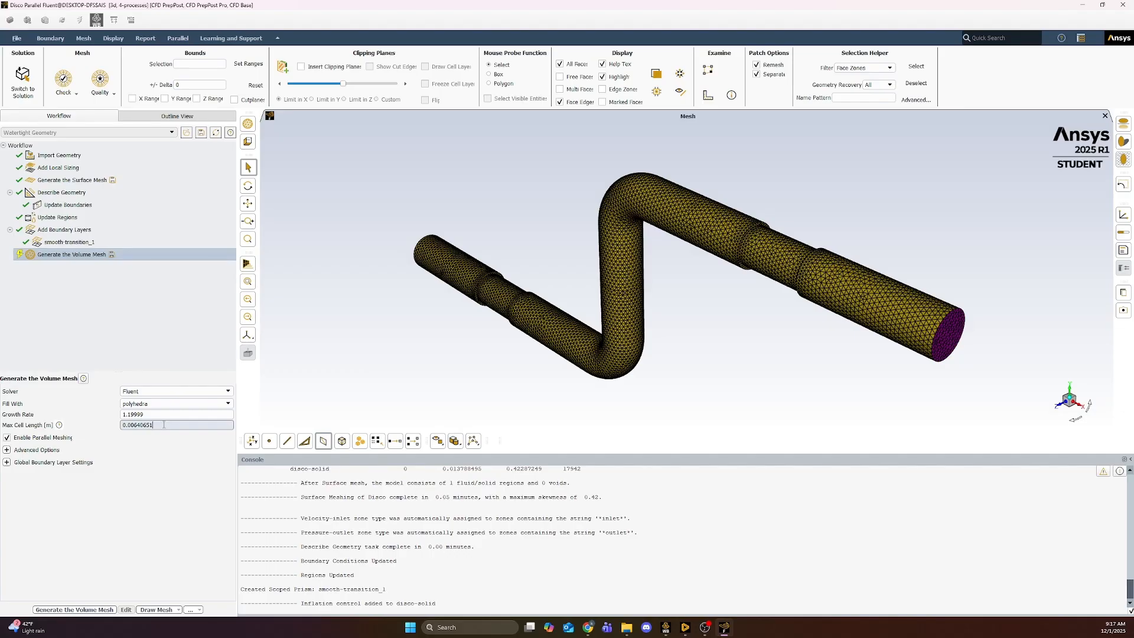
{"action": "key", "text": "BackSpace"}
{"action": "key", "text": "BackSpace"}
{"action": "key", "text": "BackSpace"}
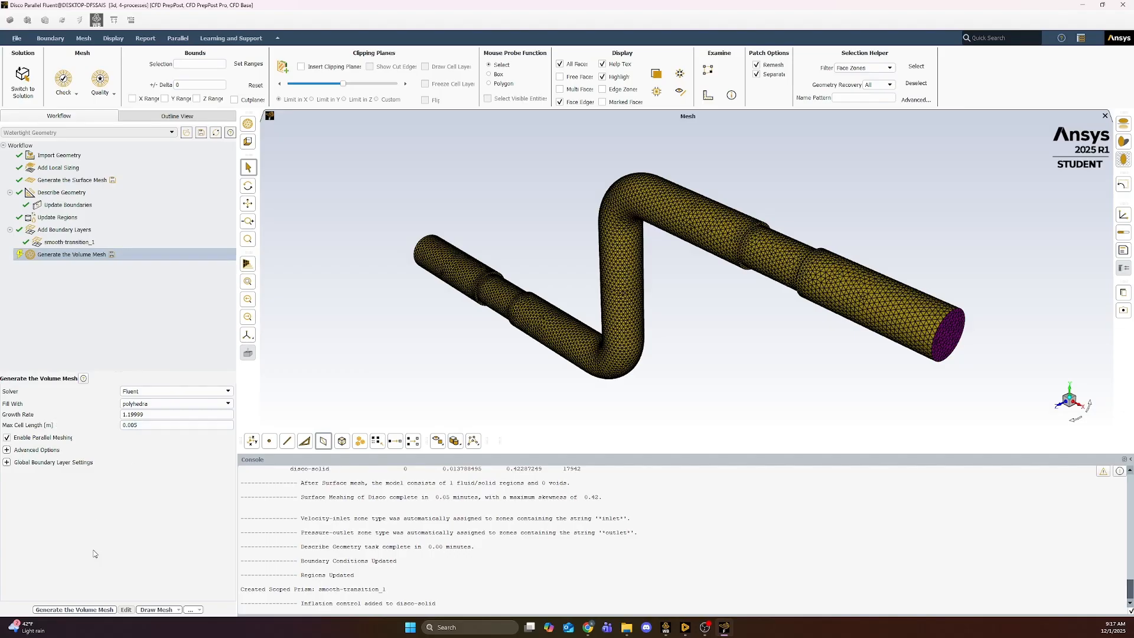
{"action": "left_click", "coordinate": [92, 610]}
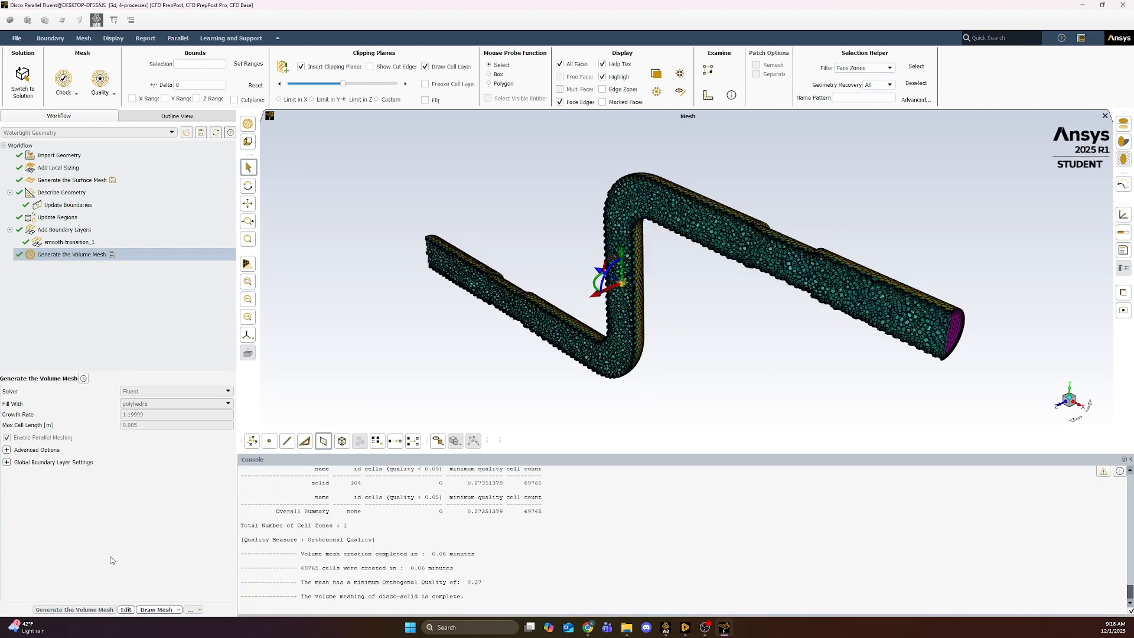
Step: Examine the clipped volume mesh and its wall layers around the upper bend and the upper run's narrowed section
{"action": "left_click_drag", "start_coordinate": [435, 341], "coordinate": [663, 298]}
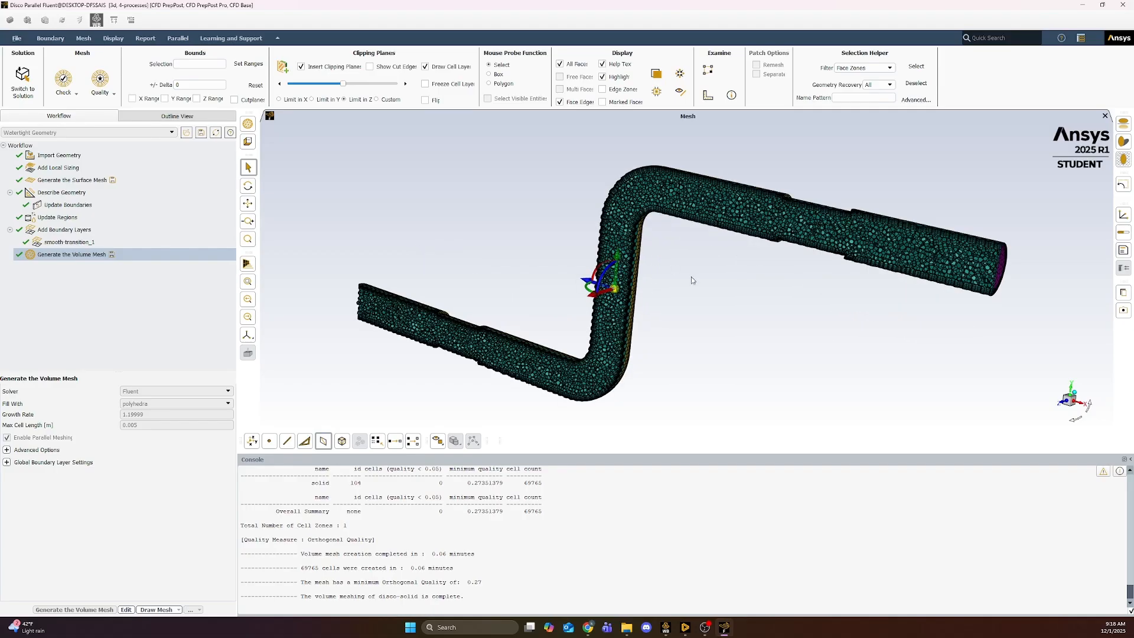
{"action": "left_click", "coordinate": [1063, 403]}
{"action": "scroll", "coordinate": [664, 237], "scroll_direction": "up", "scroll_amount": 5}
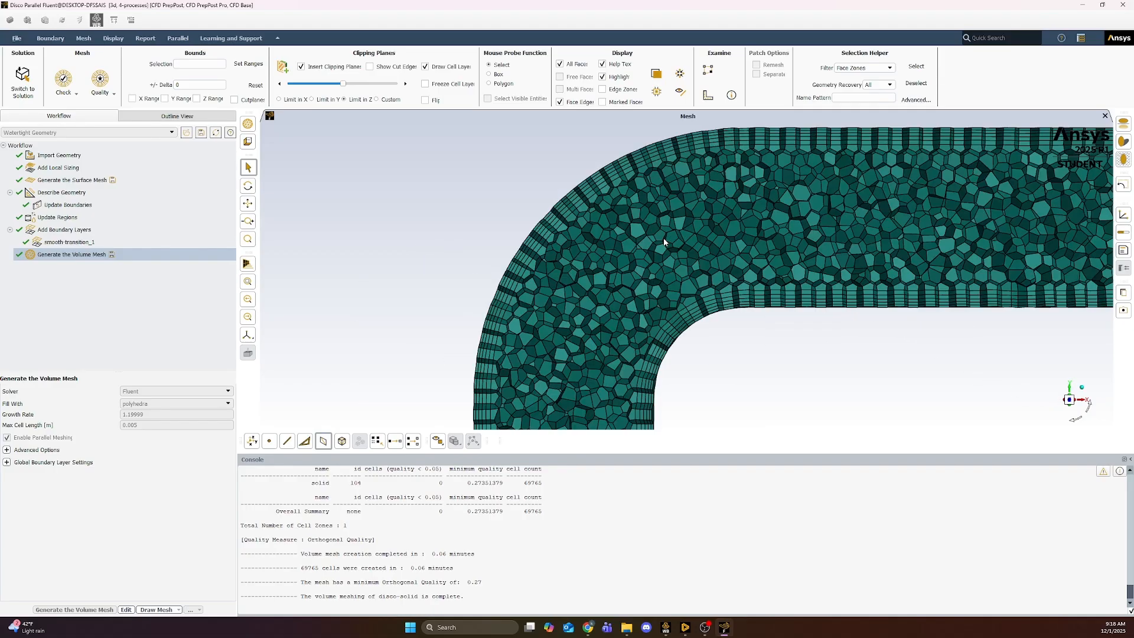
{"action": "scroll", "coordinate": [665, 244], "scroll_direction": "down", "scroll_amount": 1}
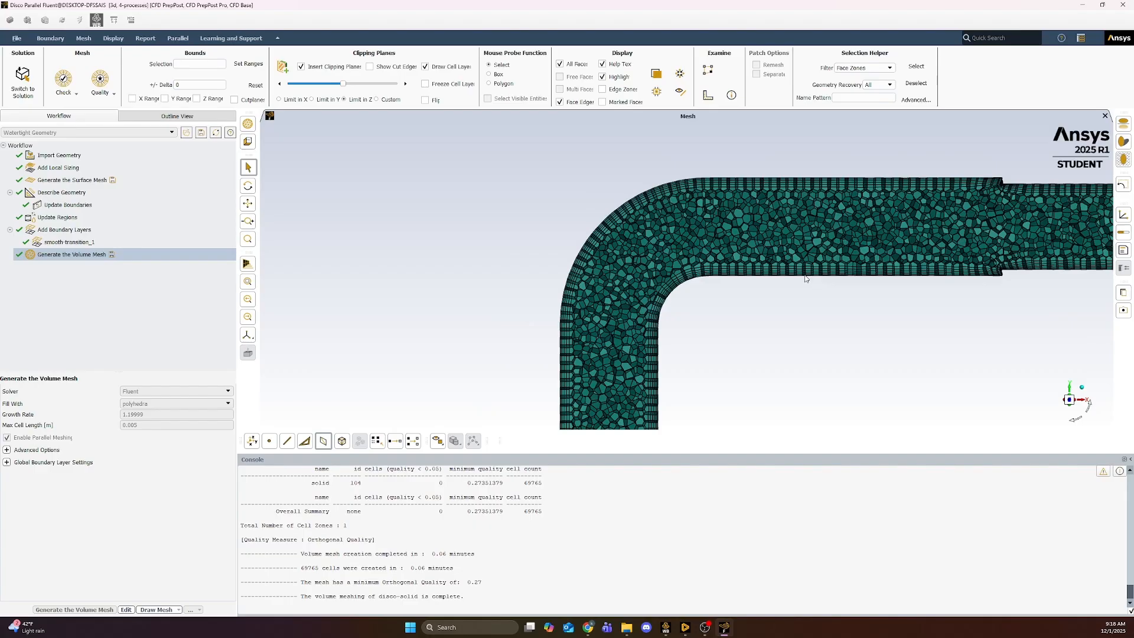
{"action": "middle_click_drag", "start_coordinate": [799, 281], "coordinate": [719, 300]}
{"action": "middle_click_drag", "start_coordinate": [843, 310], "coordinate": [761, 292]}
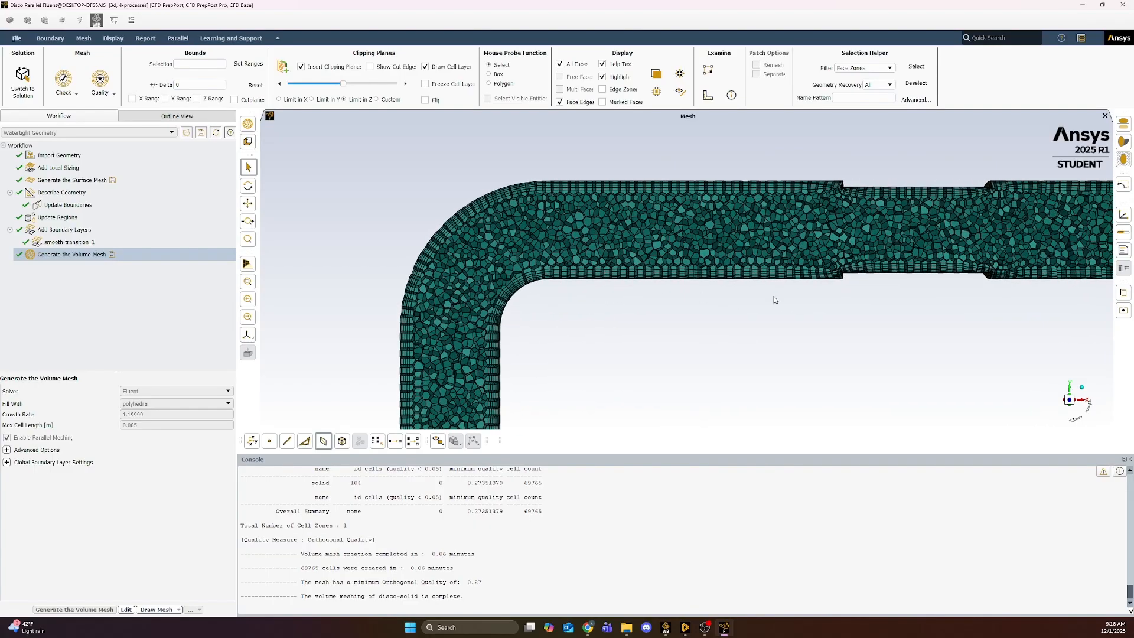
{"action": "scroll", "coordinate": [784, 295], "scroll_direction": "down", "scroll_amount": 1}
{"action": "scroll", "coordinate": [784, 294], "scroll_direction": "down", "scroll_amount": 1}
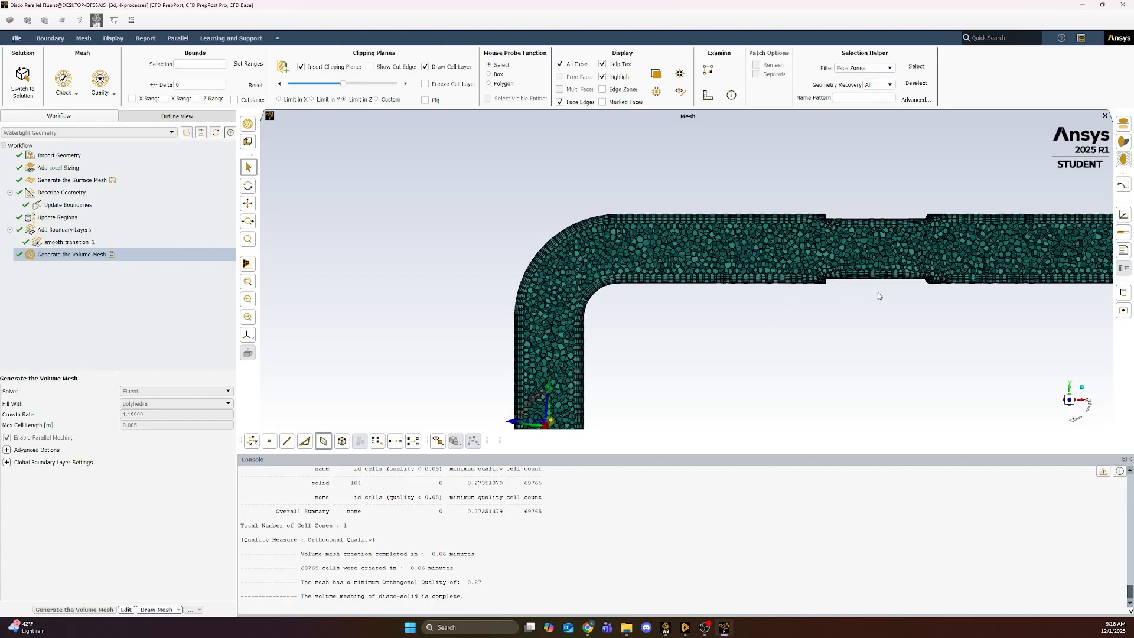
{"action": "scroll", "coordinate": [878, 295], "scroll_direction": "down", "scroll_amount": 2}
{"action": "scroll", "coordinate": [820, 303], "scroll_direction": "up", "scroll_amount": 5}
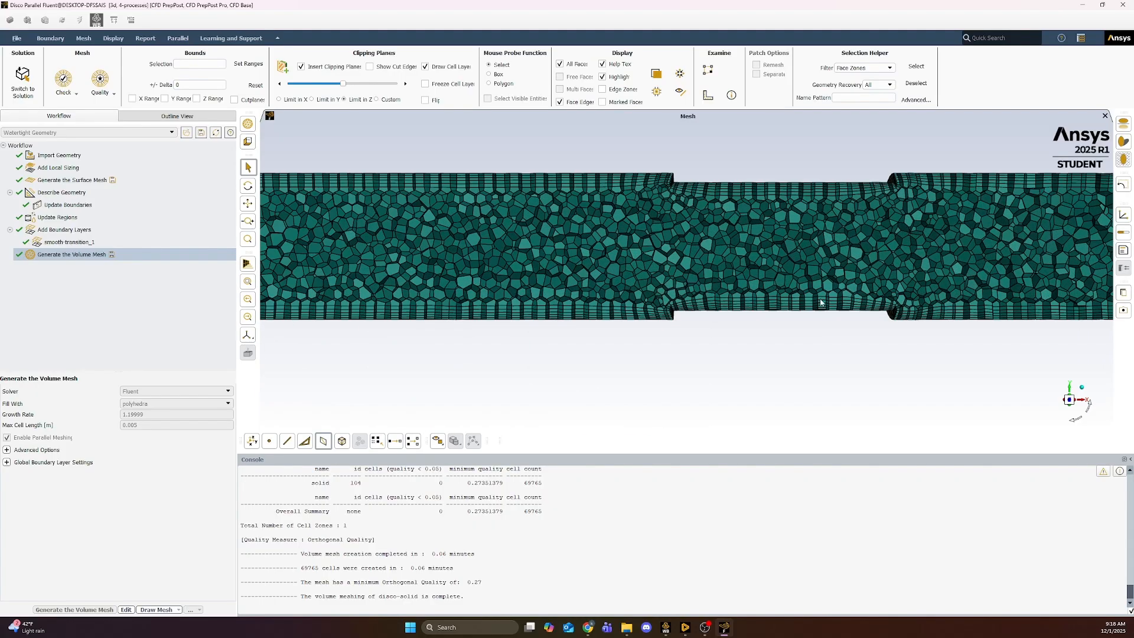
{"action": "middle_click_drag", "start_coordinate": [820, 303], "coordinate": [782, 365]}
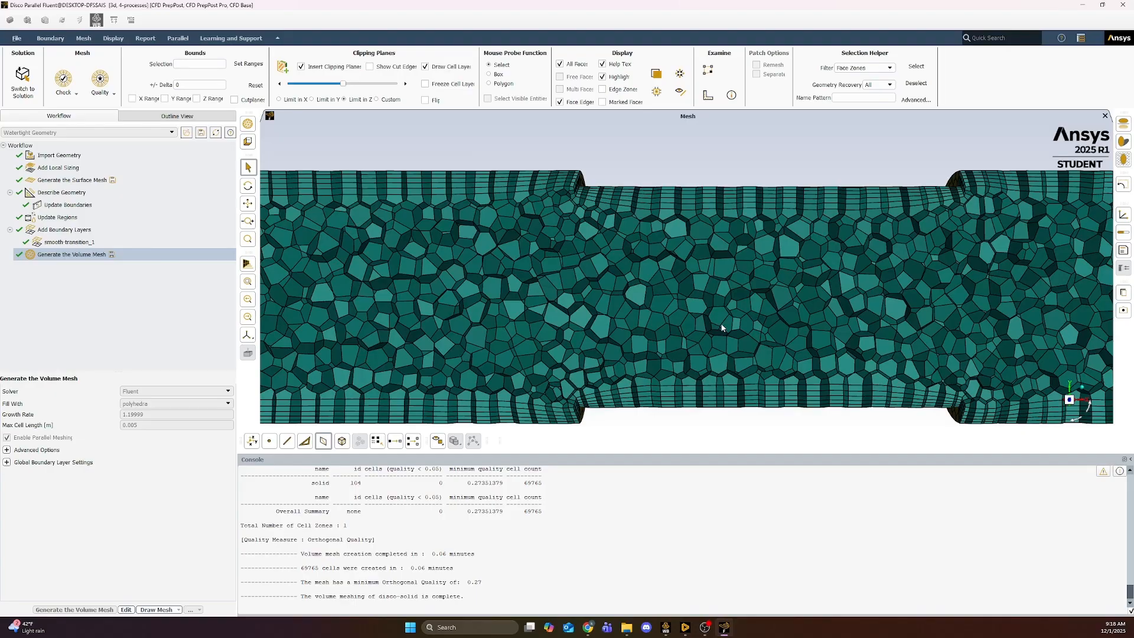
{"action": "scroll", "coordinate": [715, 323], "scroll_direction": "down", "scroll_amount": 2}
{"action": "scroll", "coordinate": [626, 313], "scroll_direction": "down", "scroll_amount": 1}
{"action": "middle_click_drag", "start_coordinate": [652, 331], "coordinate": [707, 233]}
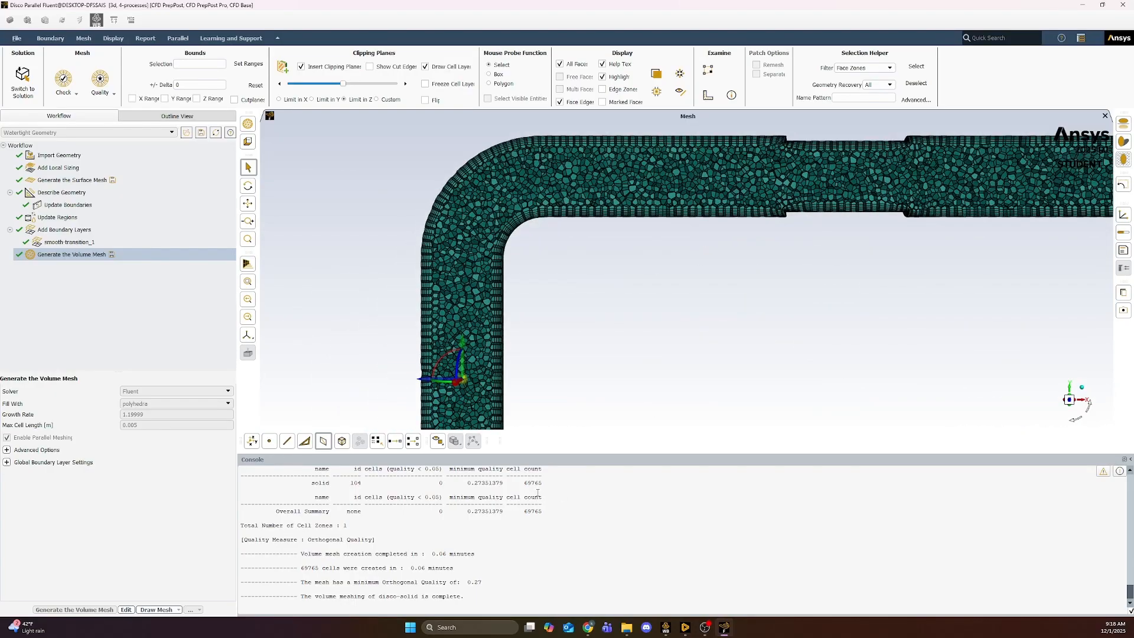
Step: Examine the sectioned cells along the pipe's lower run, its narrowed section and back along the upper run
{"action": "scroll", "coordinate": [591, 237], "scroll_direction": "down", "scroll_amount": 3}
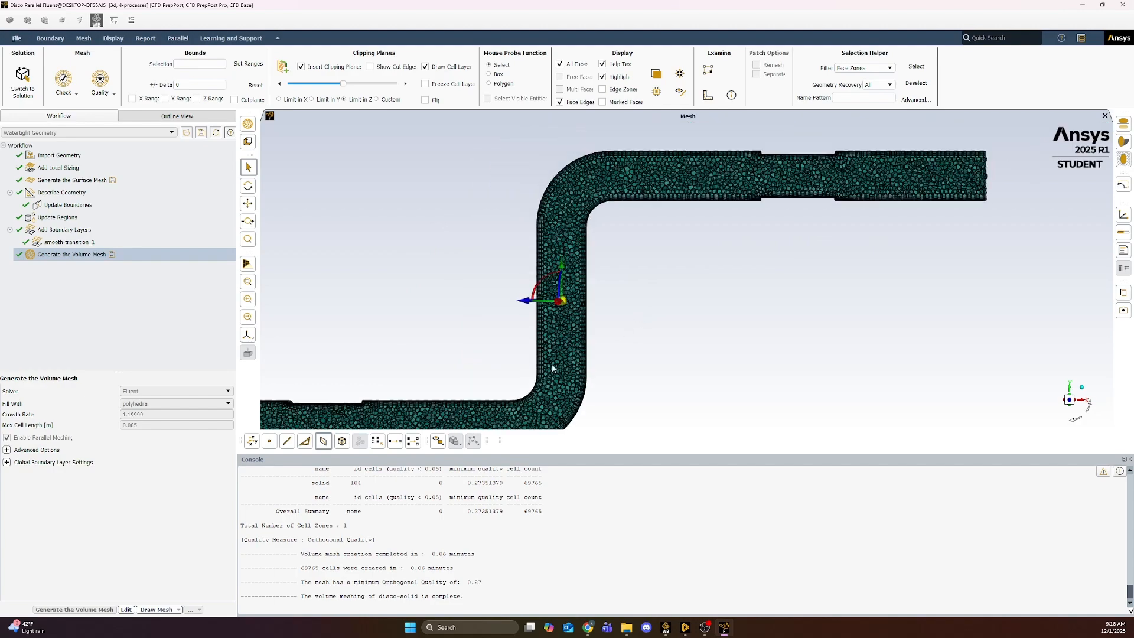
{"action": "scroll", "coordinate": [552, 364], "scroll_direction": "up", "scroll_amount": 2}
{"action": "middle_click_drag", "start_coordinate": [417, 330], "coordinate": [502, 318]}
{"action": "scroll", "coordinate": [393, 322], "scroll_direction": "up", "scroll_amount": 3}
{"action": "middle_click_drag", "start_coordinate": [415, 323], "coordinate": [573, 323]}
{"action": "scroll", "coordinate": [444, 335], "scroll_direction": "up", "scroll_amount": 2}
{"action": "scroll", "coordinate": [456, 334], "scroll_direction": "down", "scroll_amount": 4}
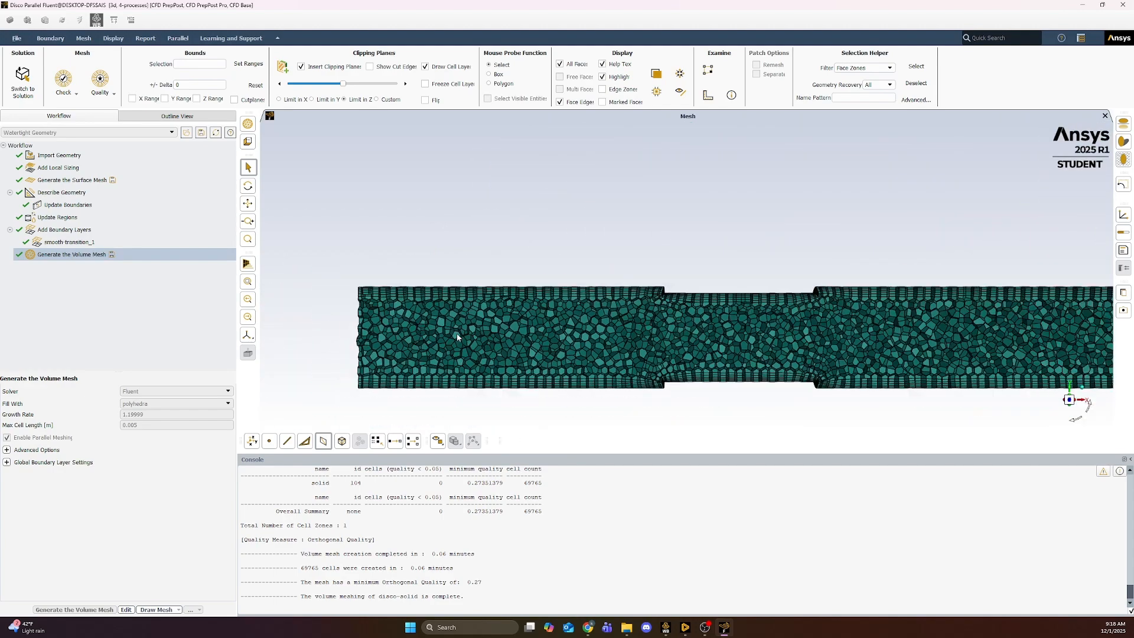
{"action": "scroll", "coordinate": [873, 324], "scroll_direction": "down", "scroll_amount": 1}
{"action": "middle_click_drag", "start_coordinate": [872, 324], "coordinate": [568, 357]}
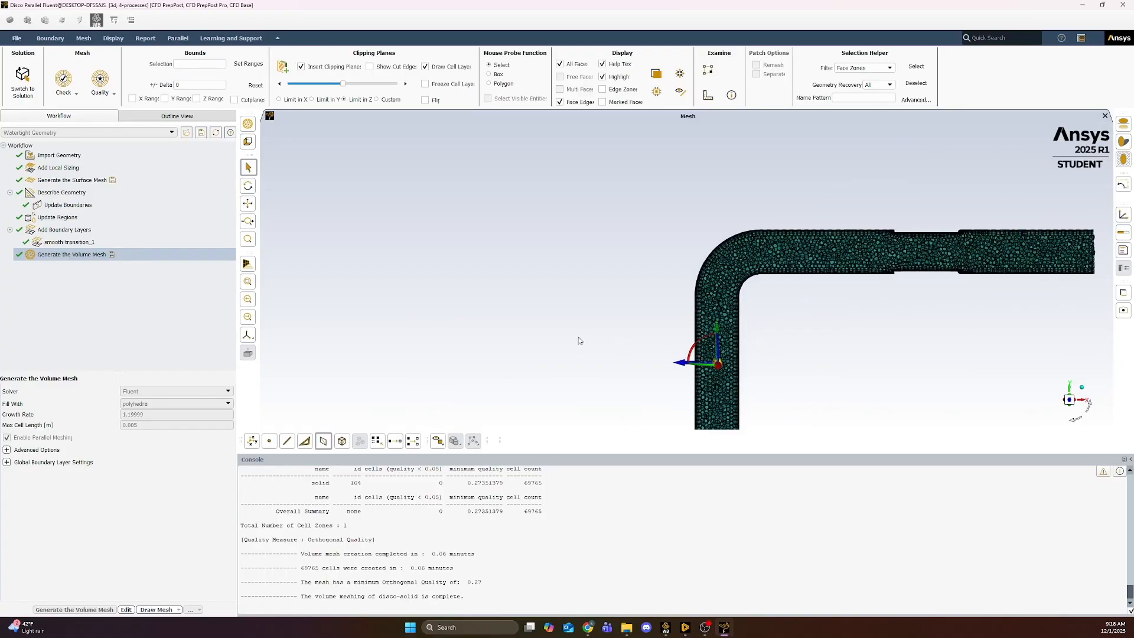
{"action": "scroll", "coordinate": [874, 256], "scroll_direction": "up", "scroll_amount": 5}
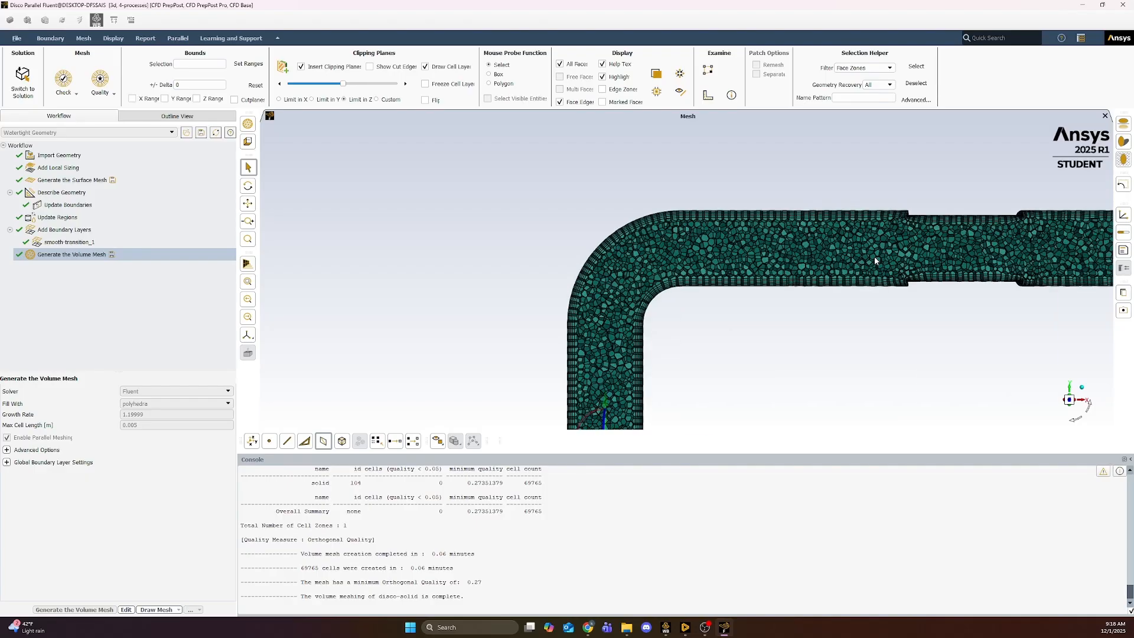
{"action": "scroll", "coordinate": [697, 304], "scroll_direction": "down", "scroll_amount": 1}
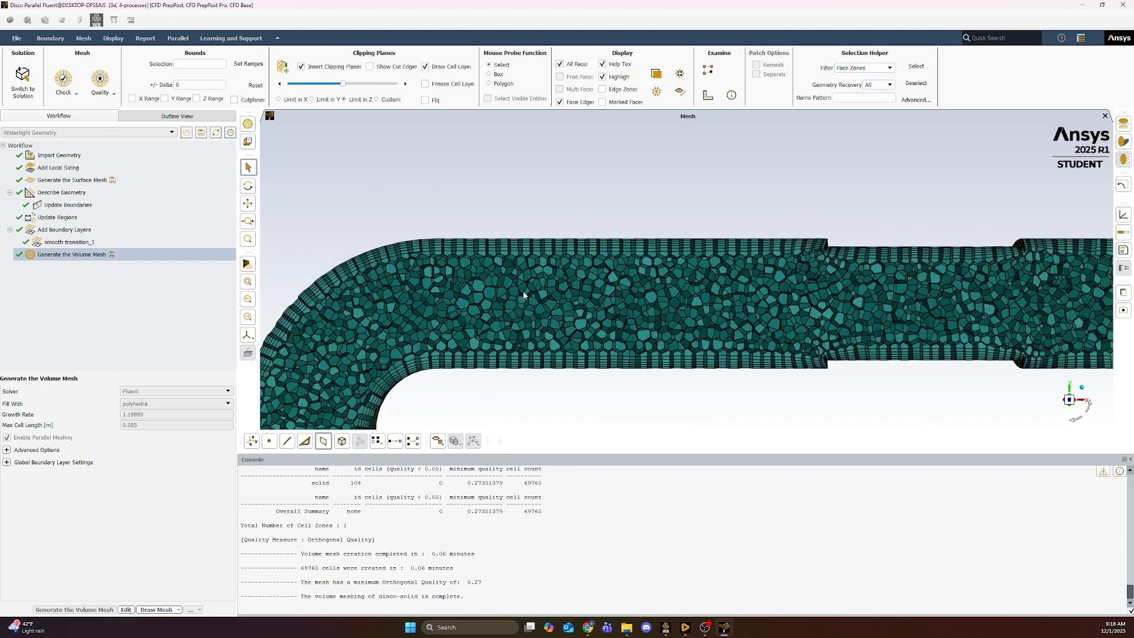
Step: Run the mesh check on the volume mesh and read its domain extents, volume and face area statistics
{"action": "left_click", "coordinate": [104, 89]}
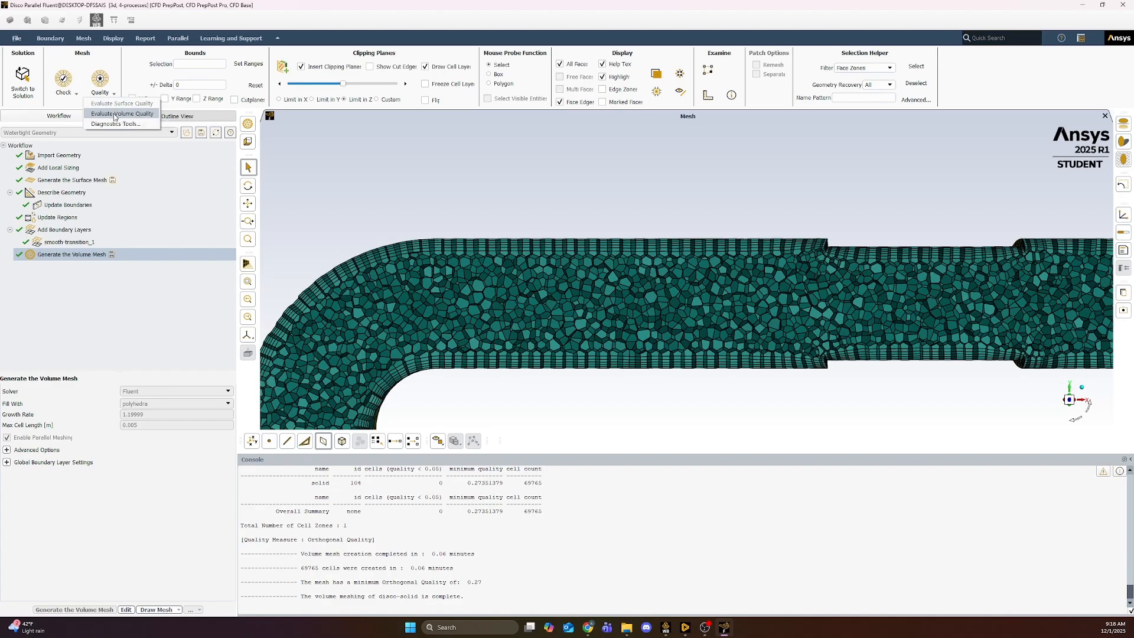
{"action": "left_click", "coordinate": [114, 114]}
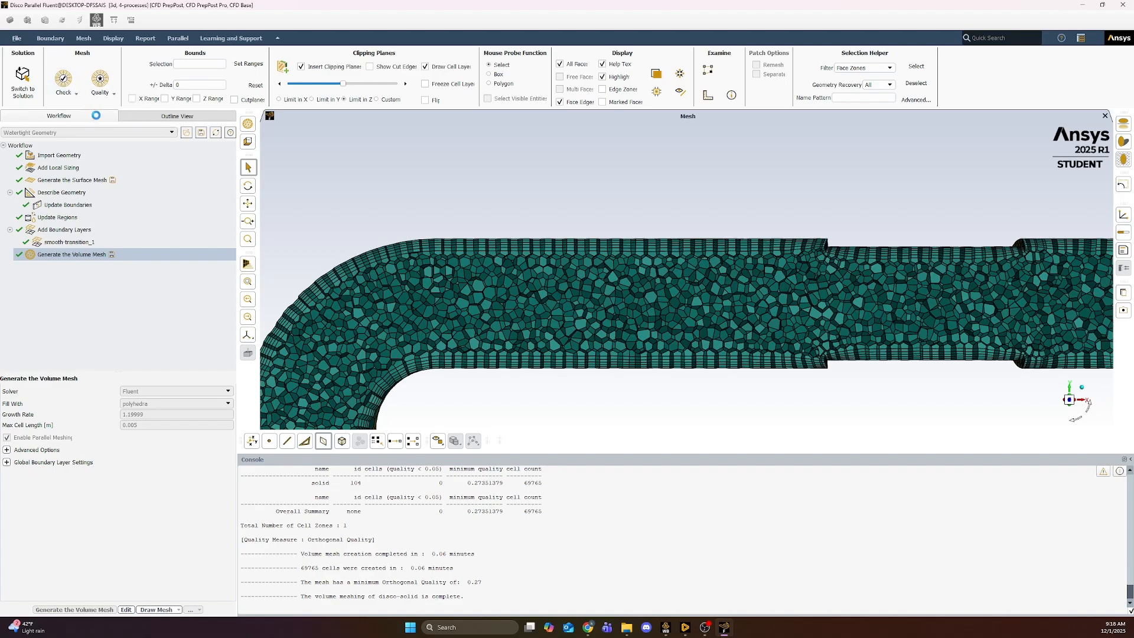
{"action": "scroll", "coordinate": [348, 545], "scroll_direction": "up", "scroll_amount": 2}
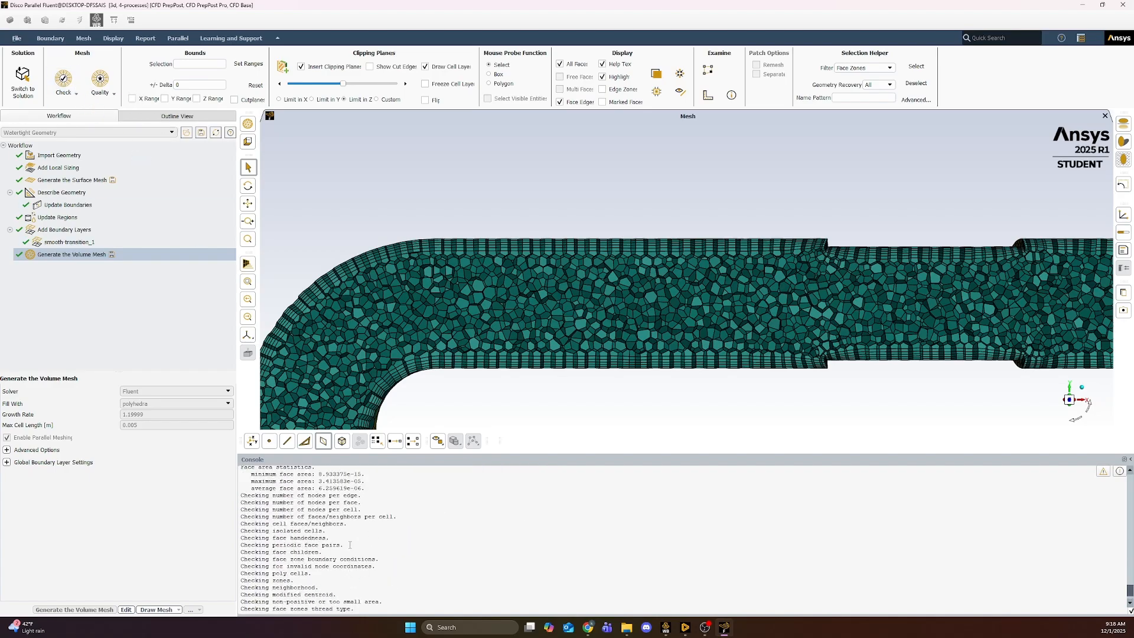
{"action": "scroll", "coordinate": [316, 578], "scroll_direction": "down", "scroll_amount": 2}
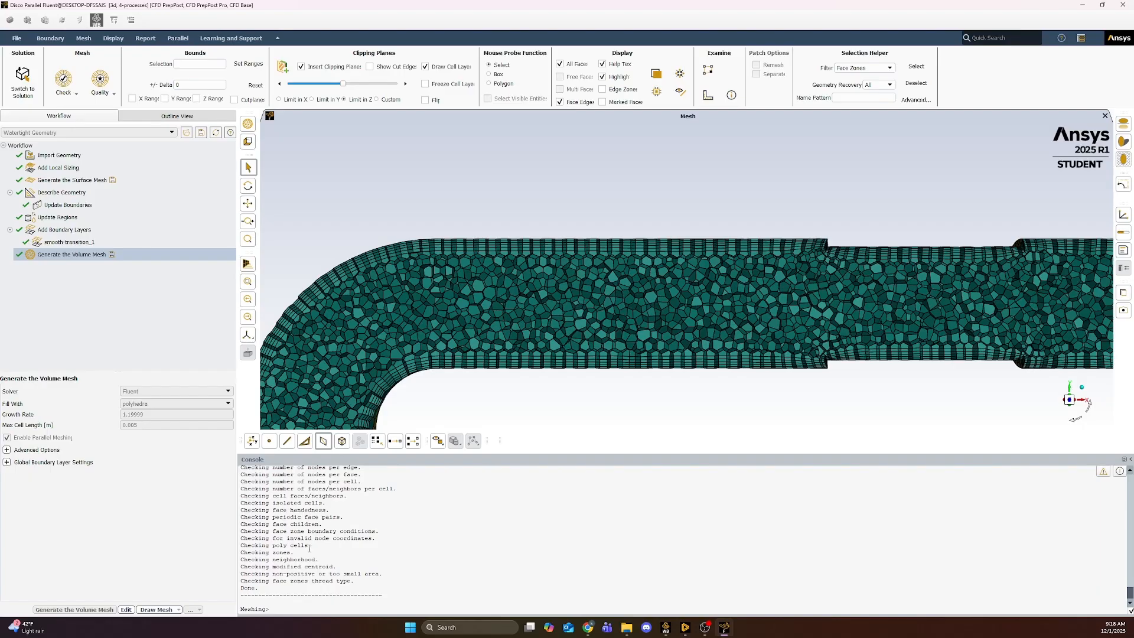
{"action": "scroll", "coordinate": [309, 548], "scroll_direction": "up", "scroll_amount": 6}
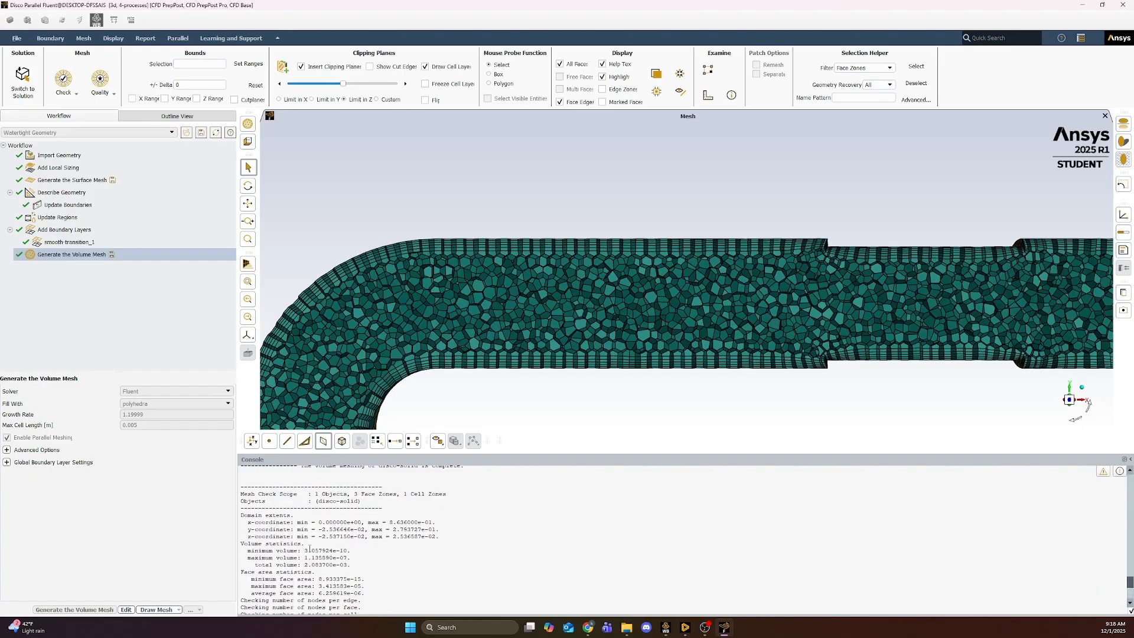
{"action": "scroll", "coordinate": [310, 548], "scroll_direction": "up", "scroll_amount": 3}
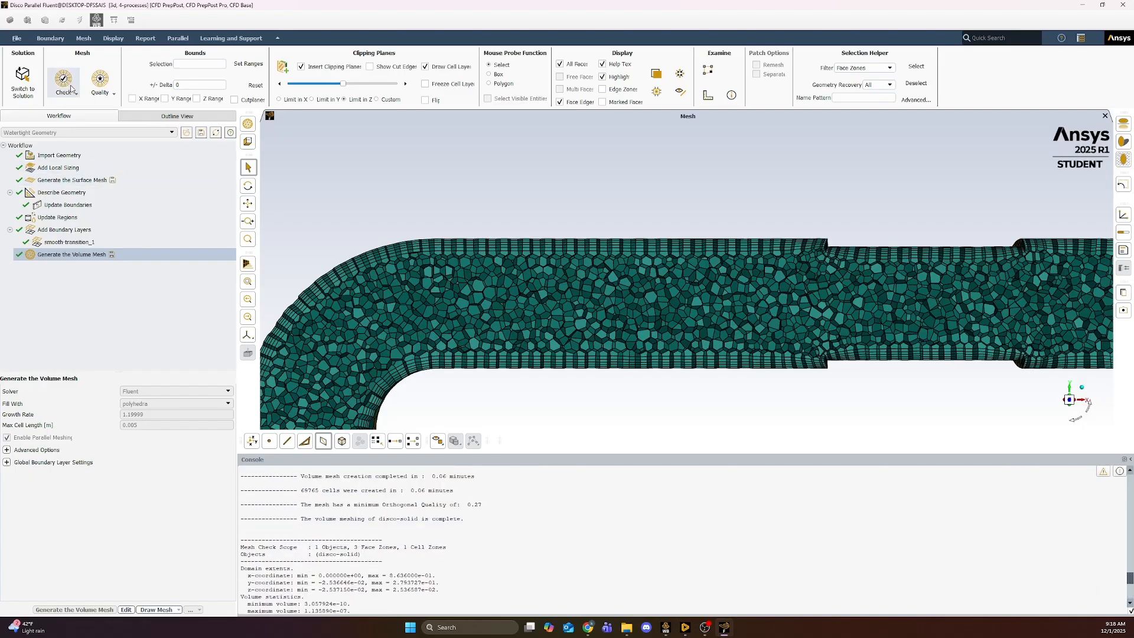
Step: Evaluate the volume mesh quality, then review the orthogonal quality figures and the marked low-quality cells on the pipe
{"action": "left_click", "coordinate": [102, 93]}
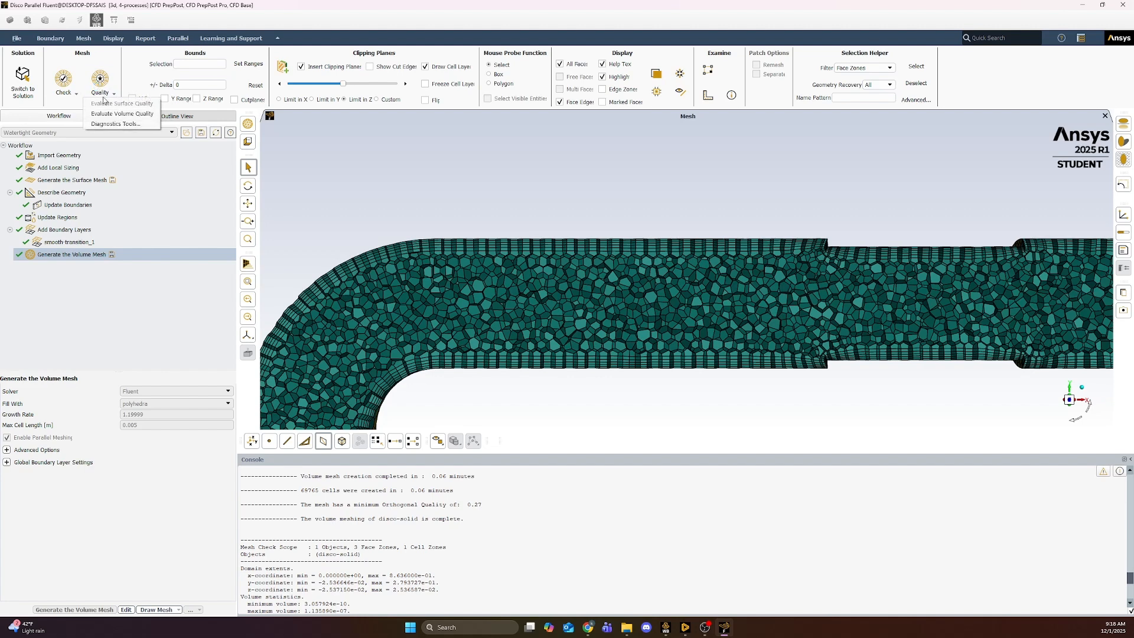
{"action": "left_click", "coordinate": [110, 114]}
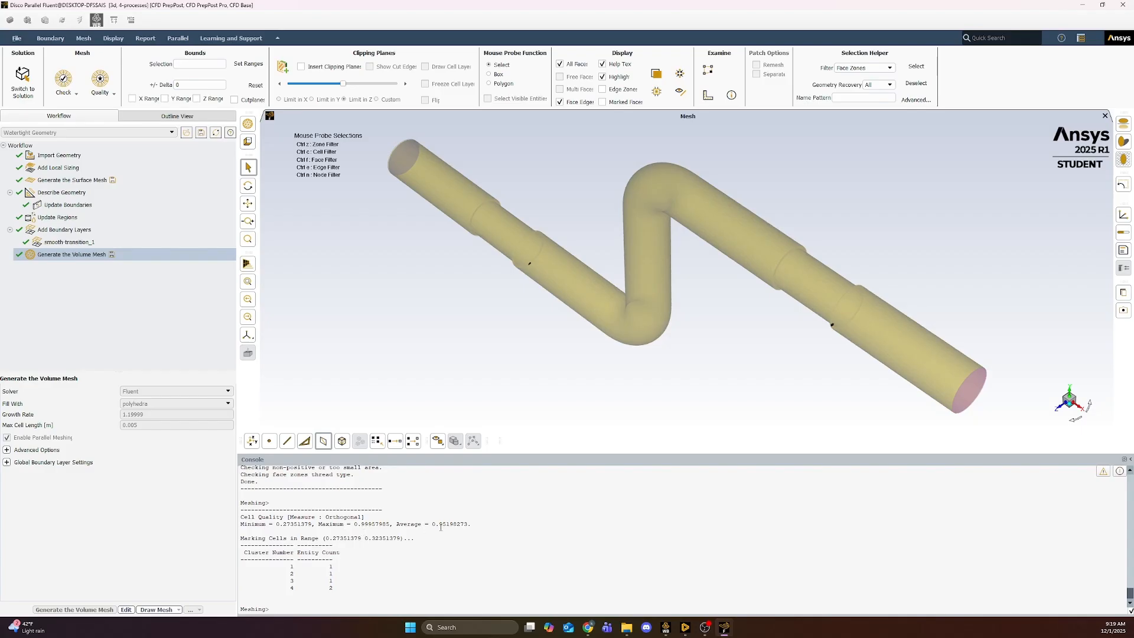
{"action": "left_click_drag", "start_coordinate": [475, 524], "coordinate": [242, 517]}
{"action": "left_click", "coordinate": [347, 332]}
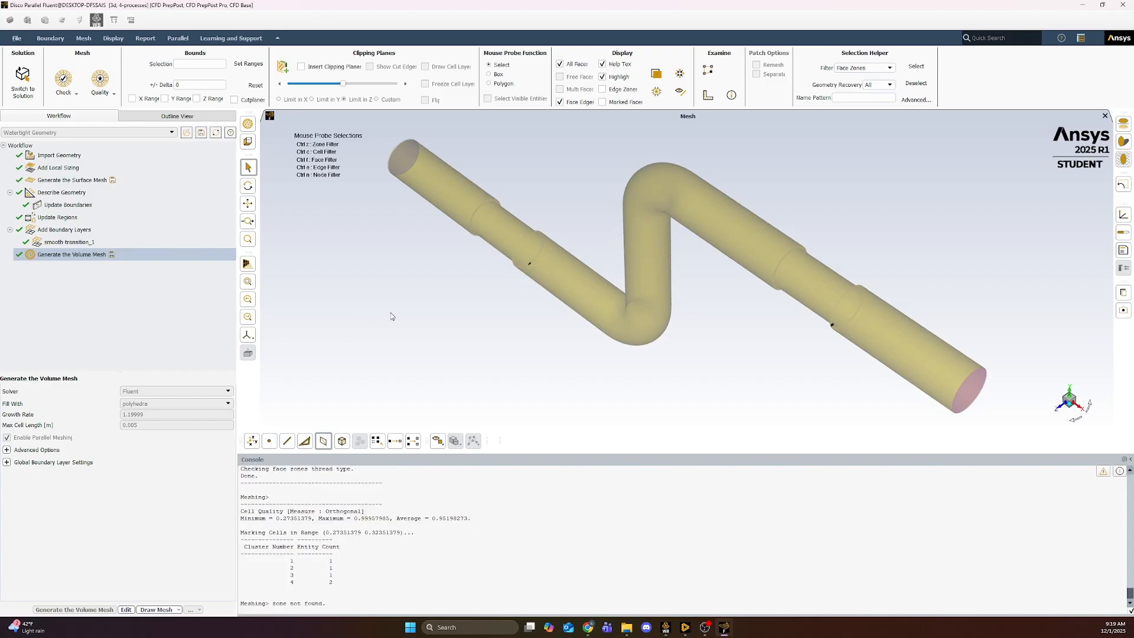
{"action": "middle_click_drag", "start_coordinate": [391, 313], "coordinate": [374, 335]}
{"action": "scroll", "coordinate": [506, 260], "scroll_direction": "down", "scroll_amount": 5}
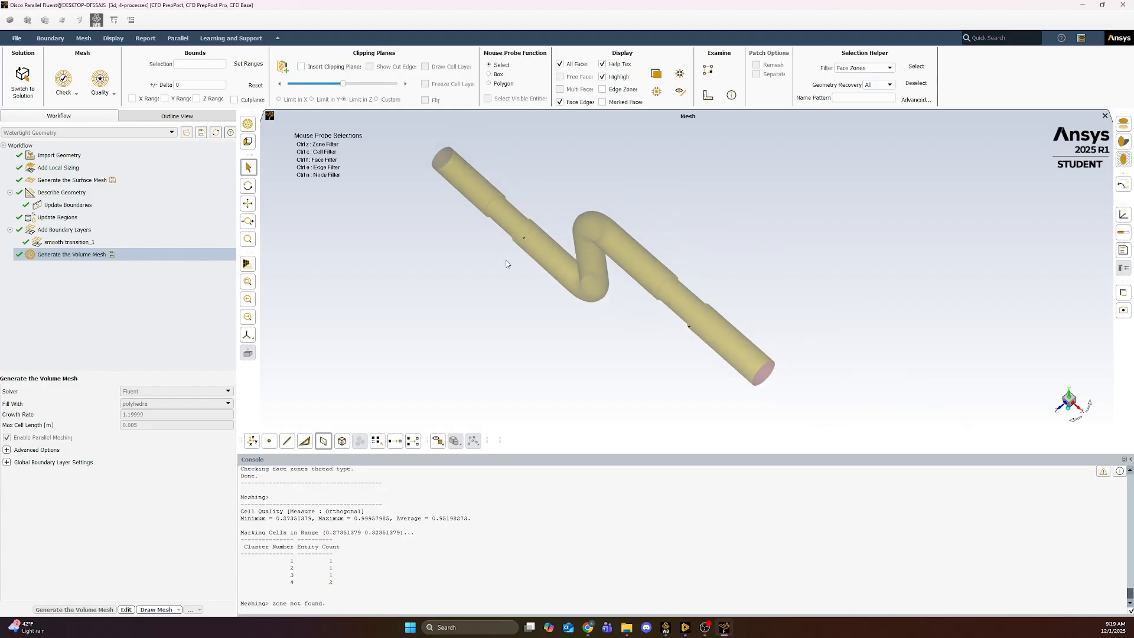
Step: Switch from meshing to solution mode with the finished pipe mesh
{"action": "left_click", "coordinate": [24, 83]}
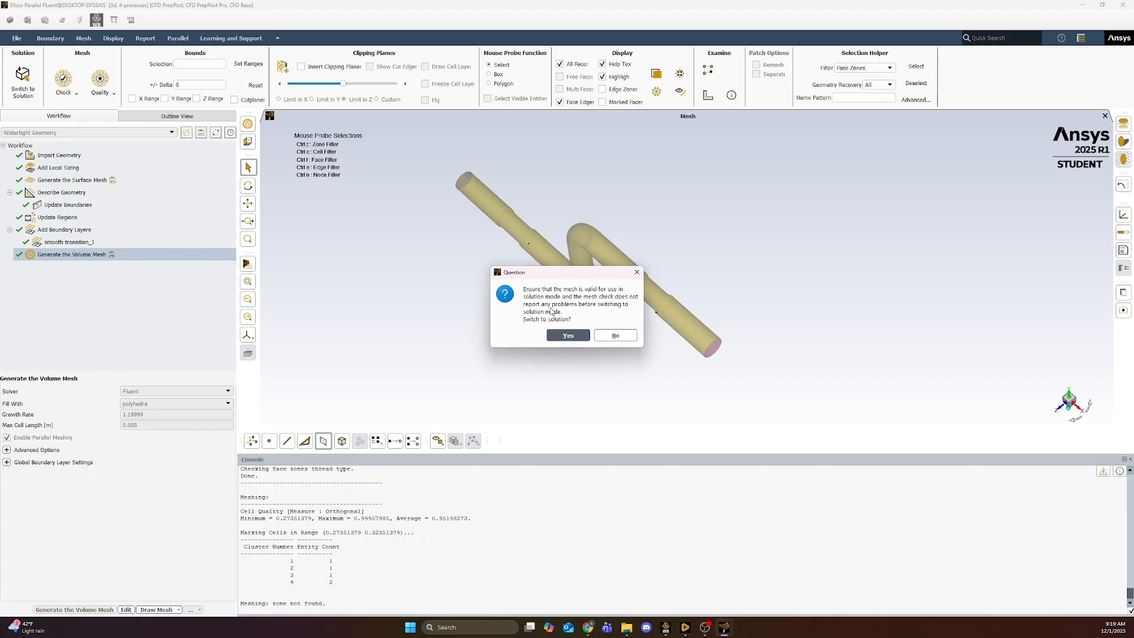
{"action": "left_click", "coordinate": [568, 334]}
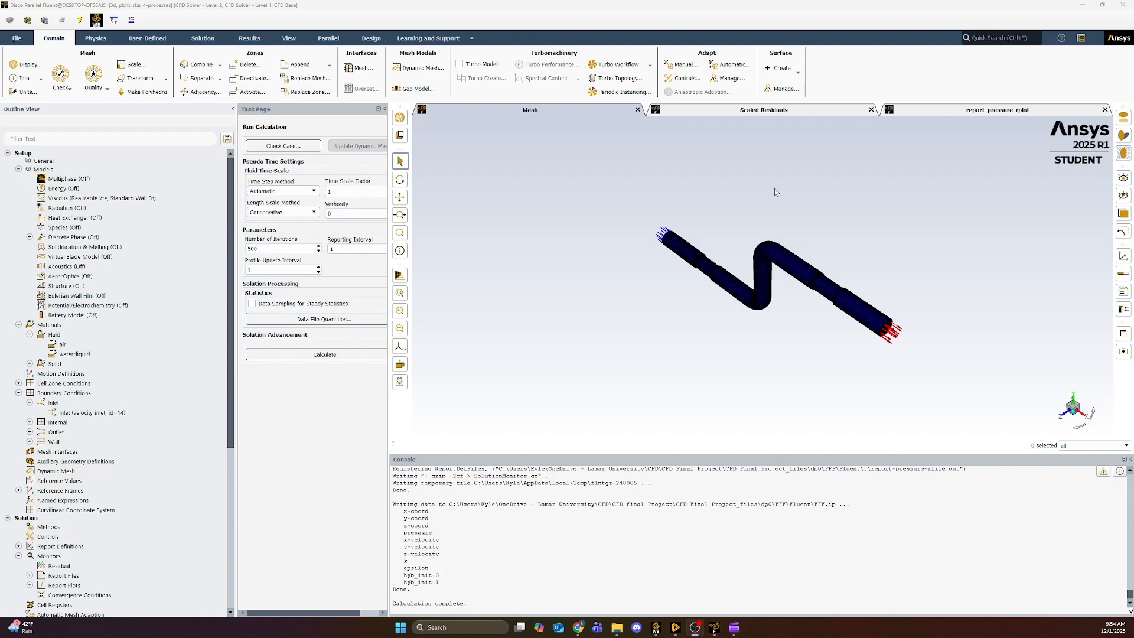
{"action": "scroll", "coordinate": [689, 224], "scroll_direction": "up", "scroll_amount": 4}
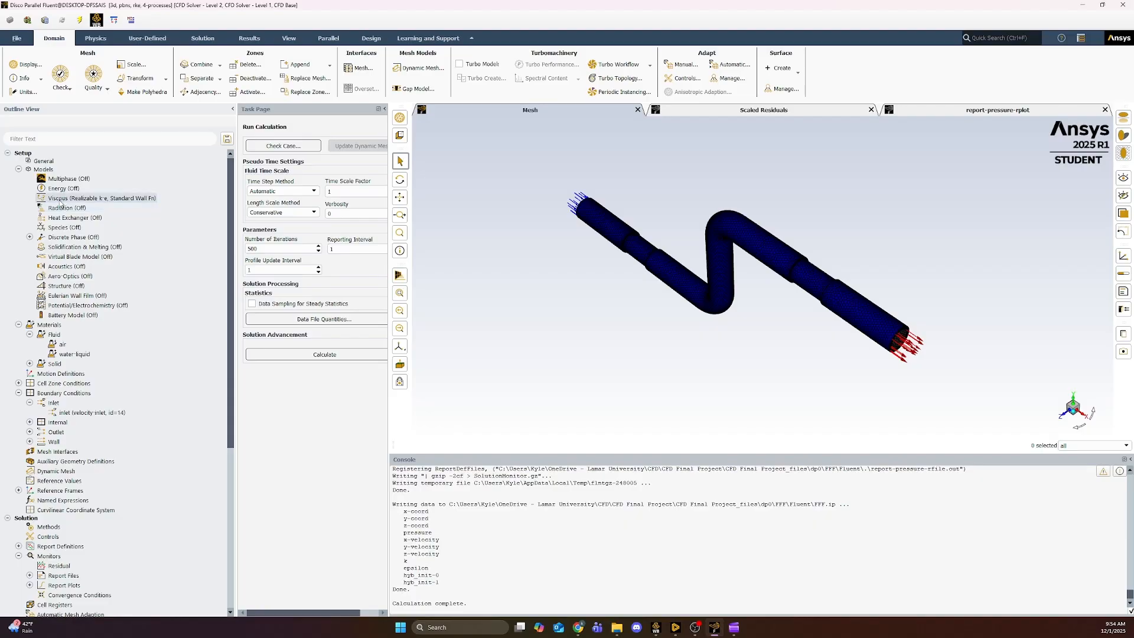
Step: Review the general solver settings and confirm the realizable k-epsilon viscous model with standard wall functions
{"action": "left_click", "coordinate": [56, 165]}
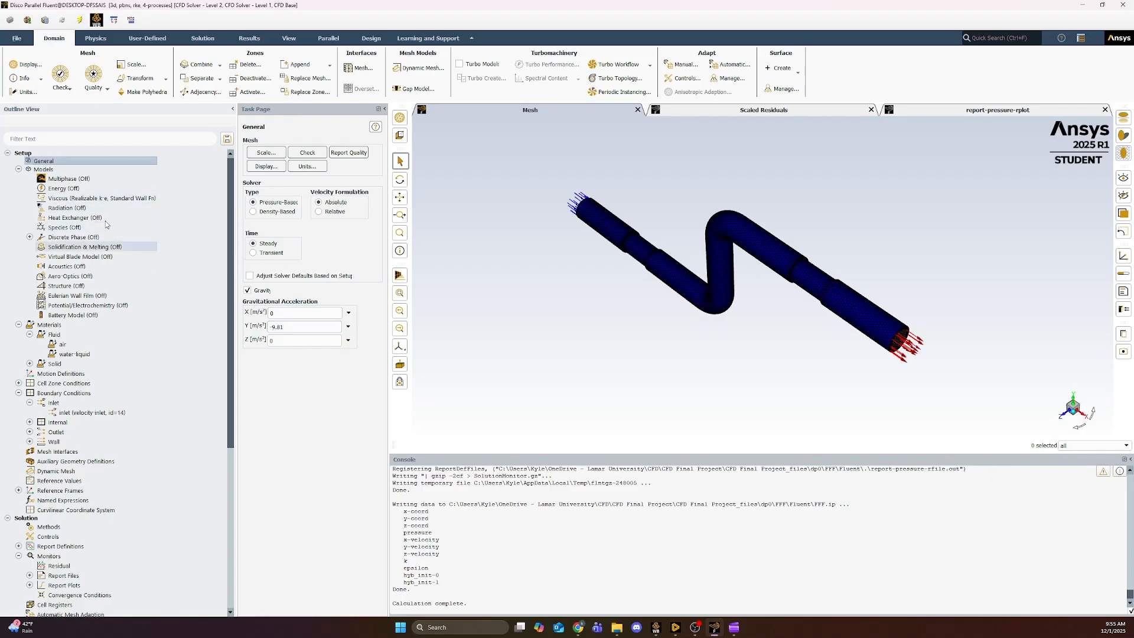
{"action": "double_click", "coordinate": [71, 200]}
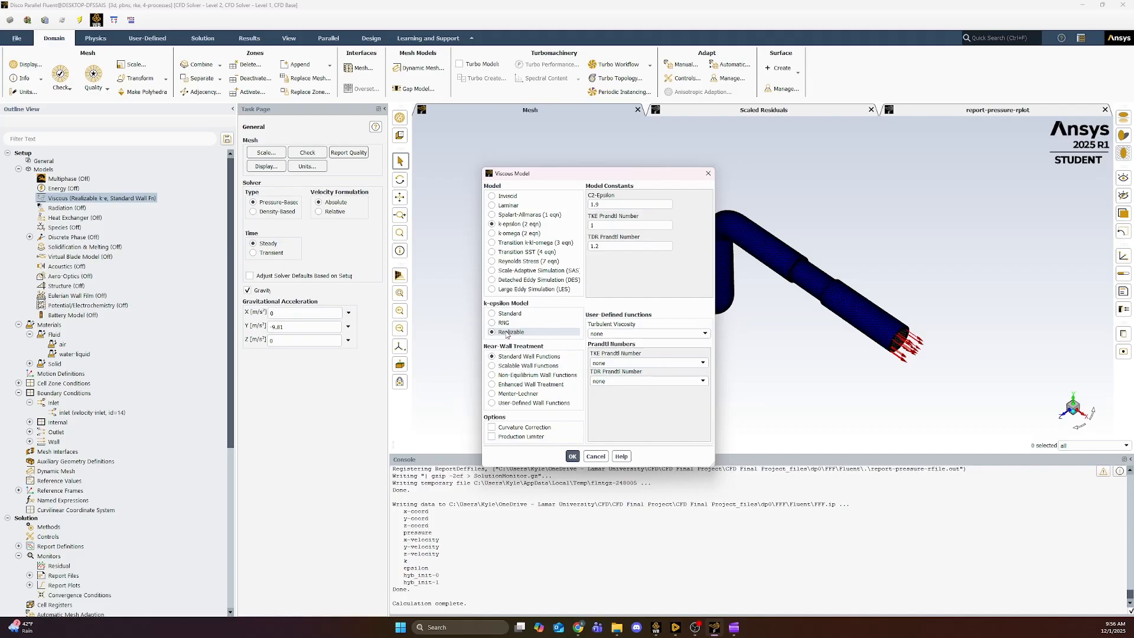
{"action": "left_click", "coordinate": [573, 456]}
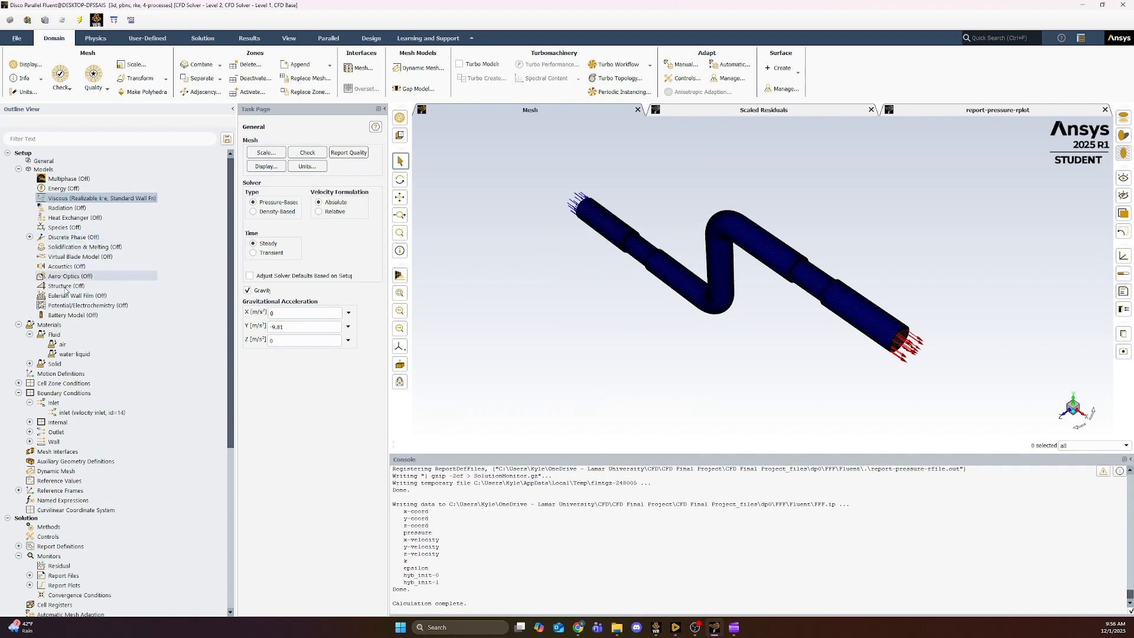
Step: Inspect the air material and look up water-liquid in the Fluent database of fluid materials
{"action": "left_click", "coordinate": [18, 169]}
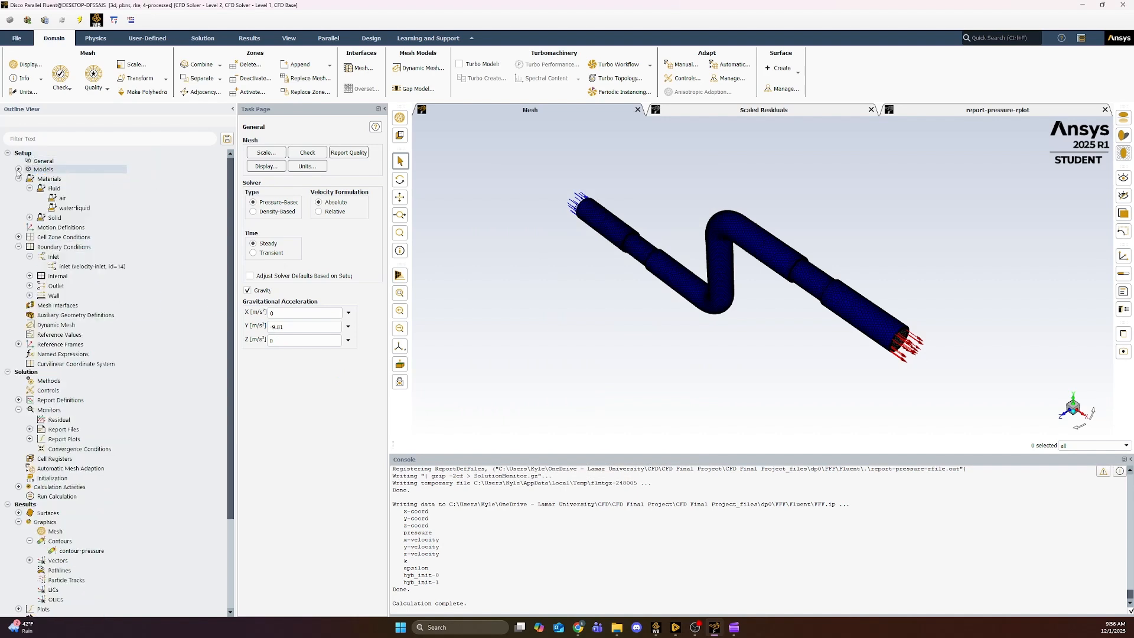
{"action": "double_click", "coordinate": [63, 199]}
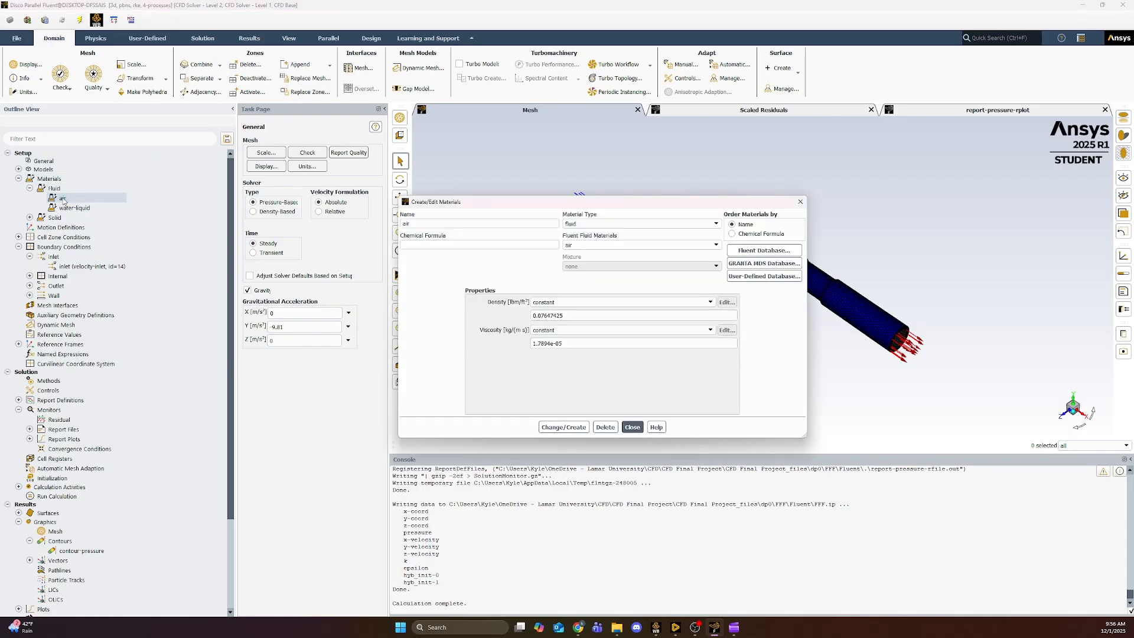
{"action": "left_click_drag", "start_coordinate": [527, 208], "coordinate": [493, 188]}
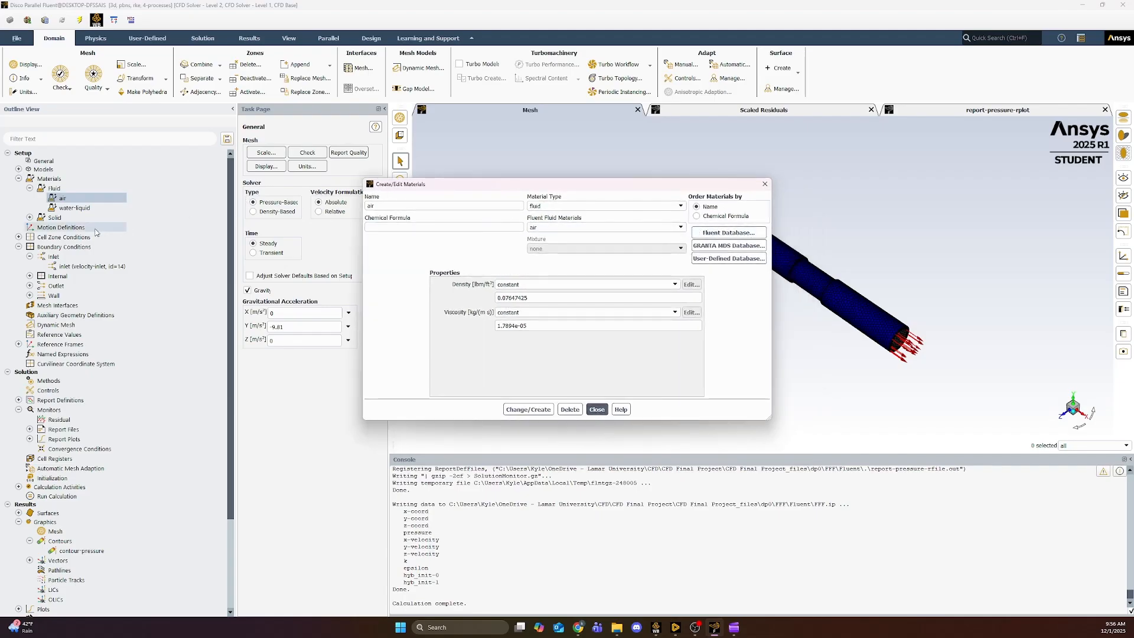
{"action": "left_click", "coordinate": [716, 233]}
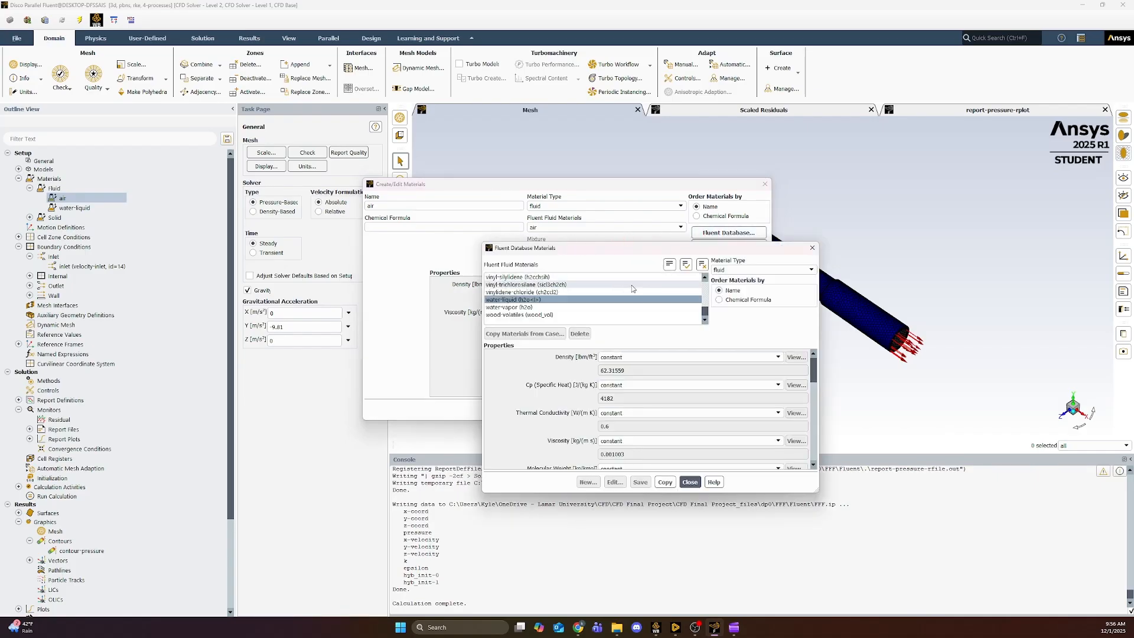
{"action": "left_click", "coordinate": [512, 300]}
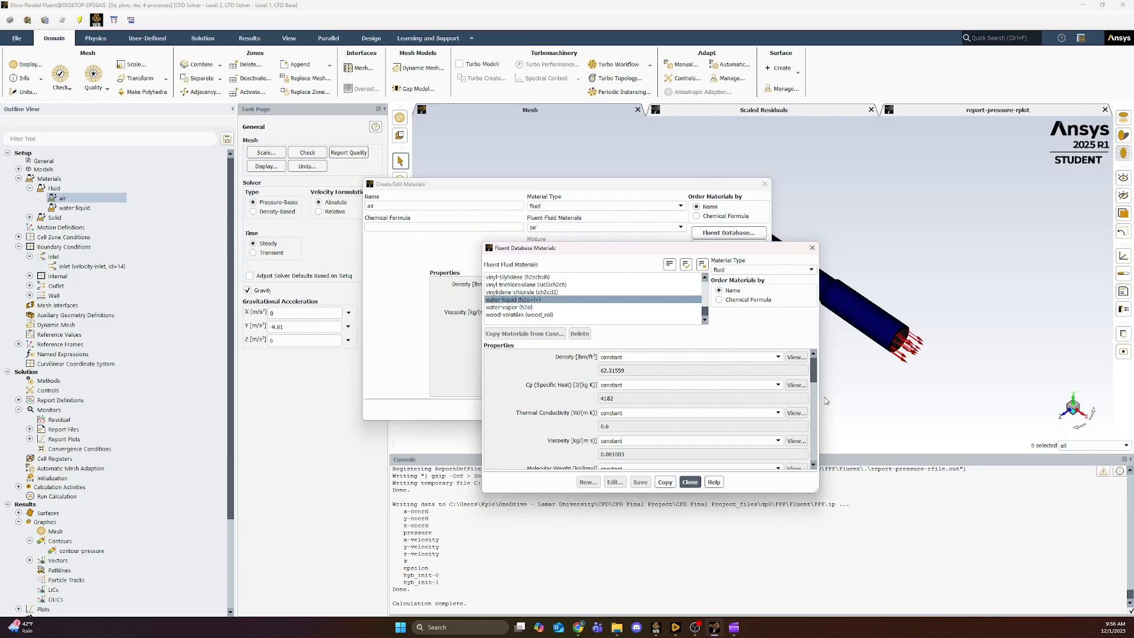
{"action": "left_click", "coordinate": [690, 481]}
{"action": "left_click", "coordinate": [764, 183]}
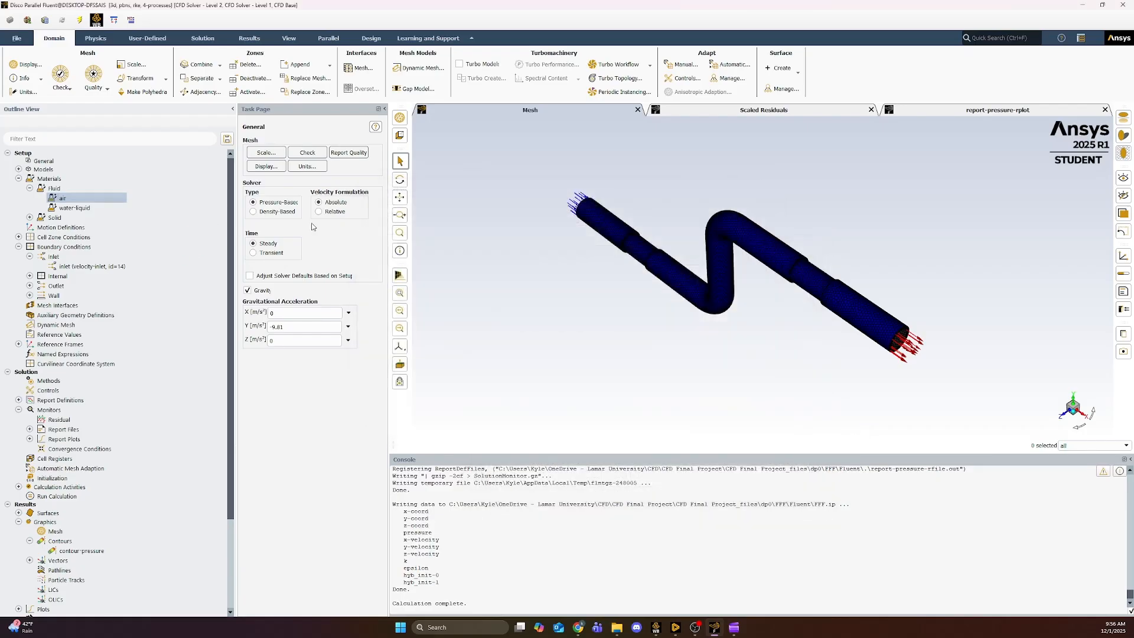
Step: Assign water-liquid as the material of the pipe's fluid cell zone named solid and apply it
{"action": "left_click", "coordinate": [18, 236]}
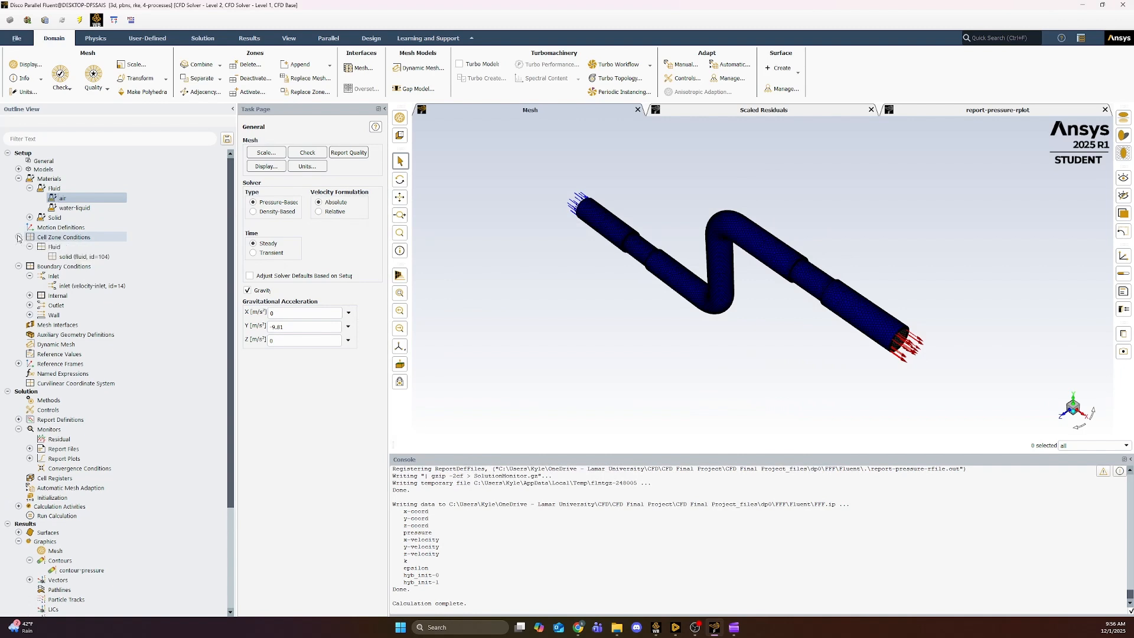
{"action": "left_click", "coordinate": [61, 257]}
{"action": "double_click", "coordinate": [61, 258]}
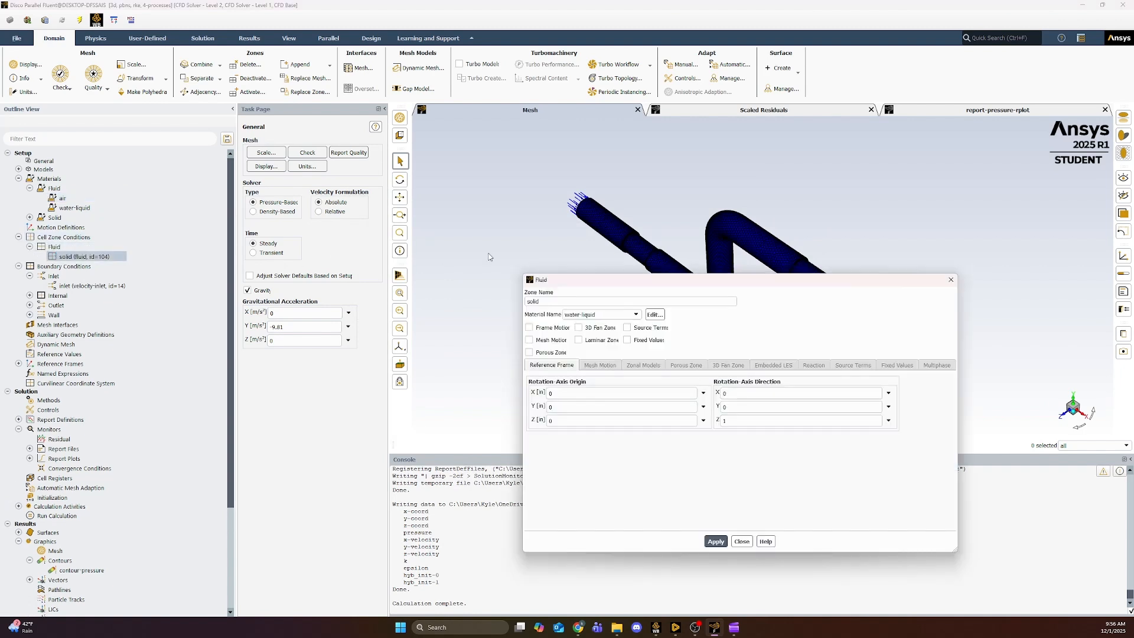
{"action": "left_click_drag", "start_coordinate": [582, 280], "coordinate": [313, 186]}
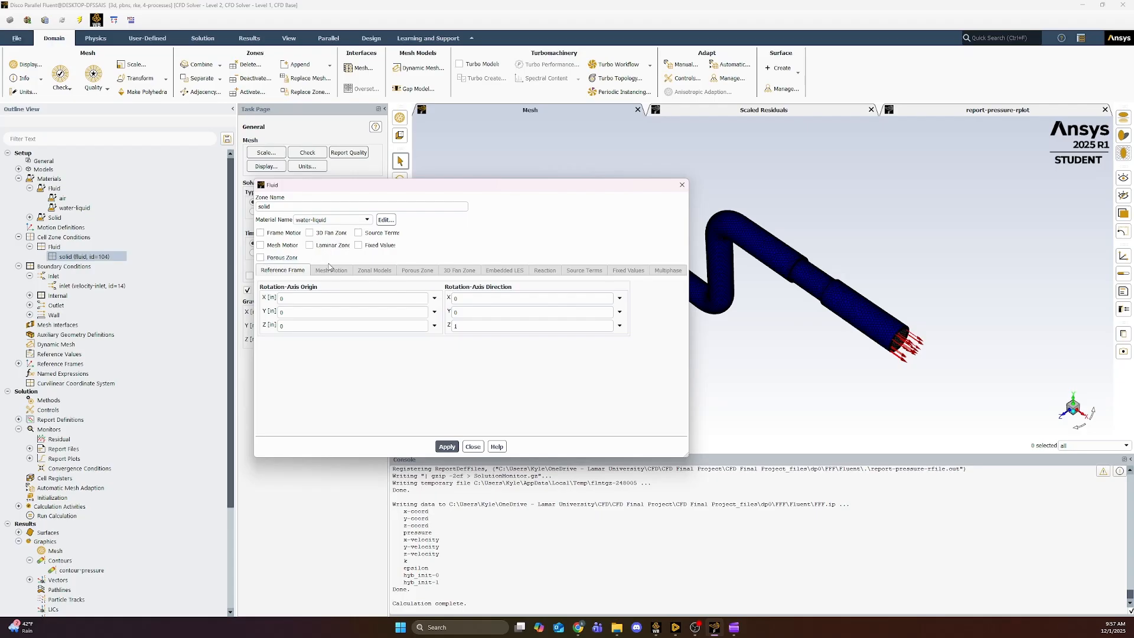
{"action": "left_click", "coordinate": [350, 220]}
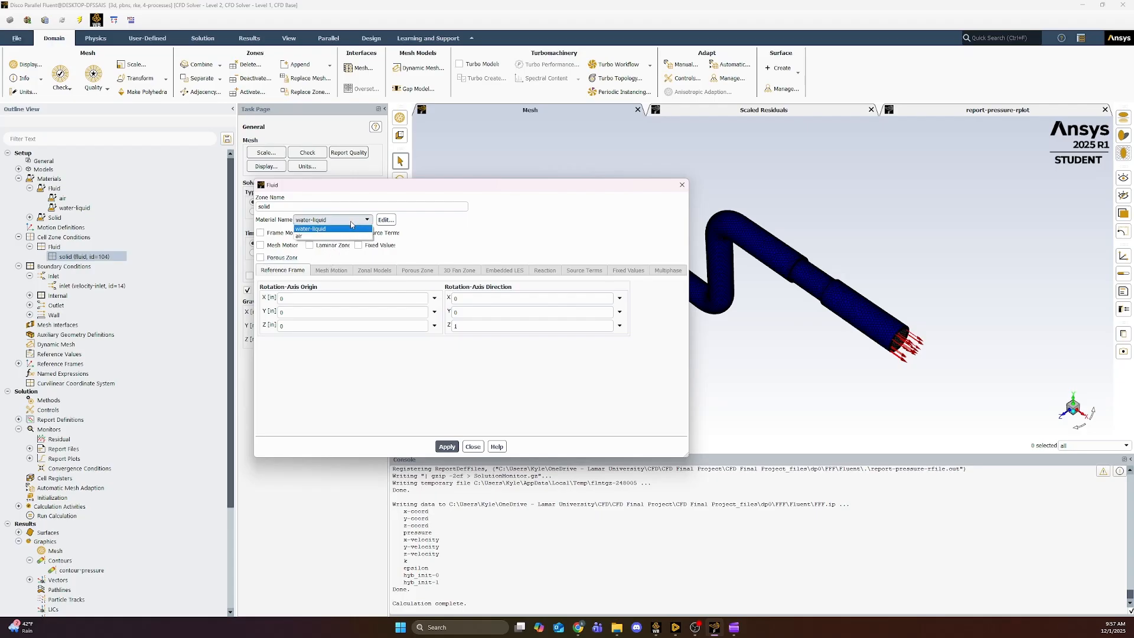
{"action": "left_click", "coordinate": [346, 222]}
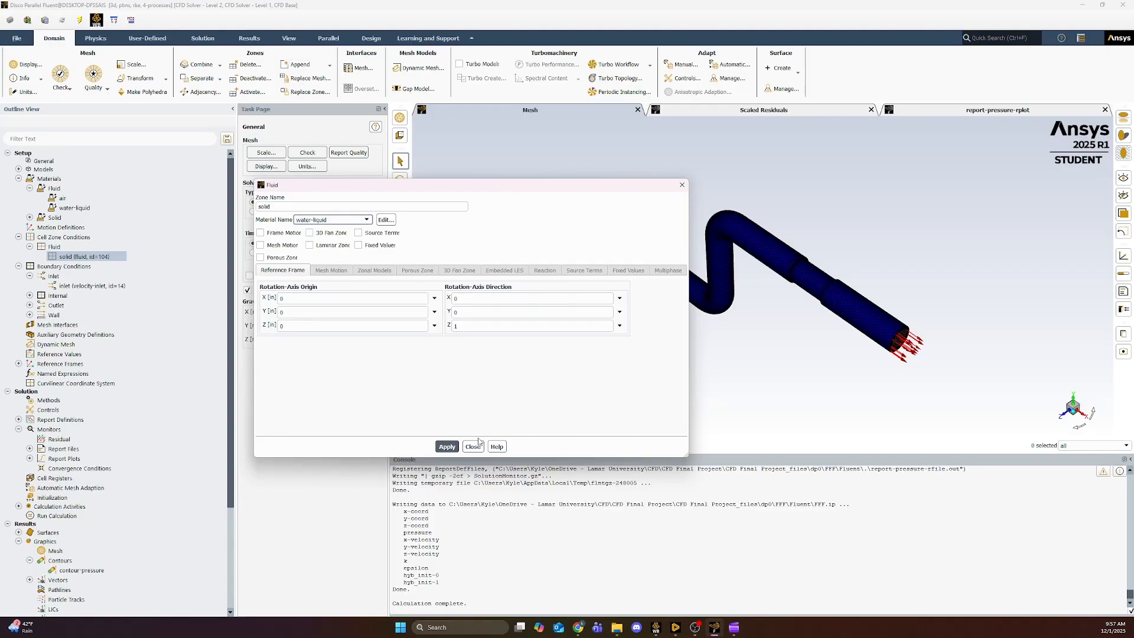
{"action": "left_click", "coordinate": [450, 447]}
{"action": "left_click", "coordinate": [473, 447]}
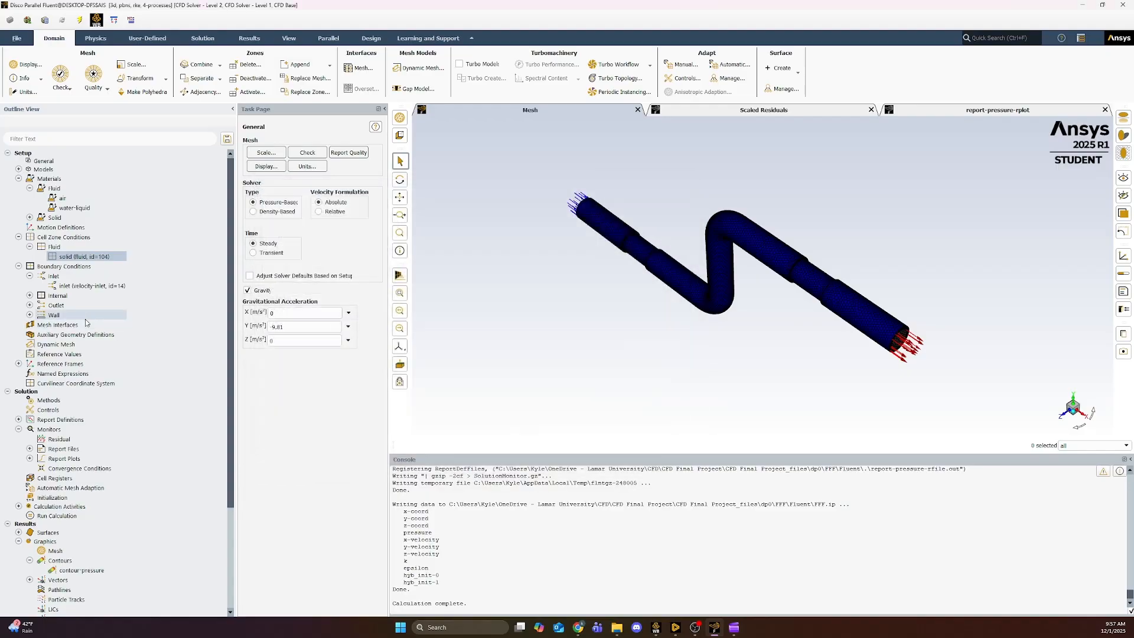
Step: Apply a 10 ft/s velocity normal to the inlet, with turbulence specified by 5% intensity and a 2 in hydraulic diameter
{"action": "left_click", "coordinate": [68, 287]}
{"action": "double_click", "coordinate": [68, 286]}
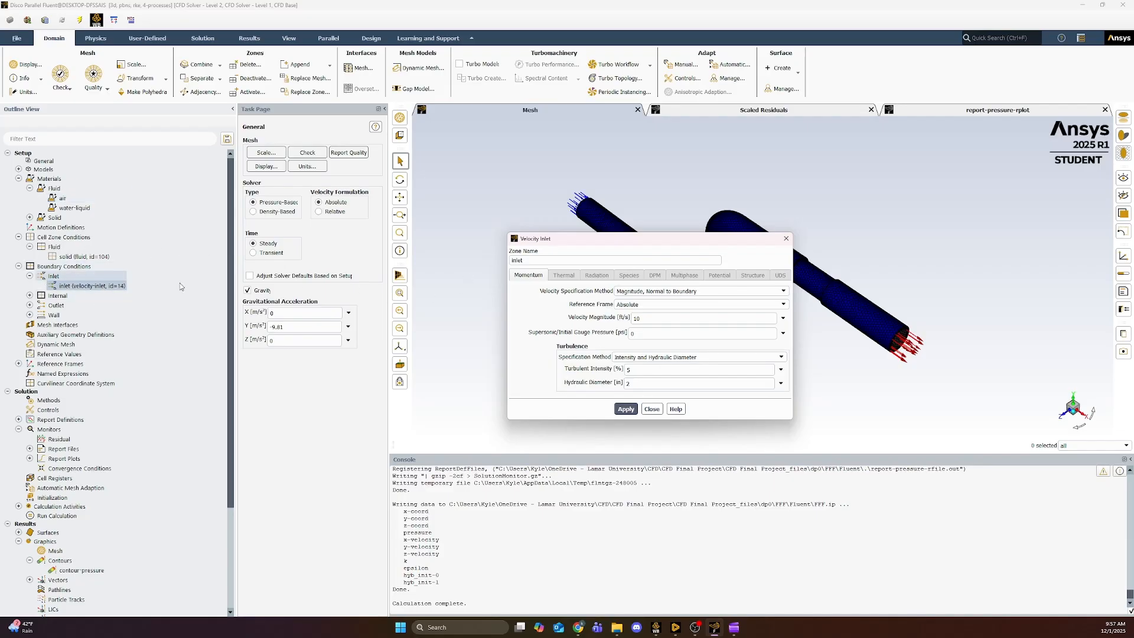
{"action": "left_click_drag", "start_coordinate": [614, 238], "coordinate": [531, 224]}
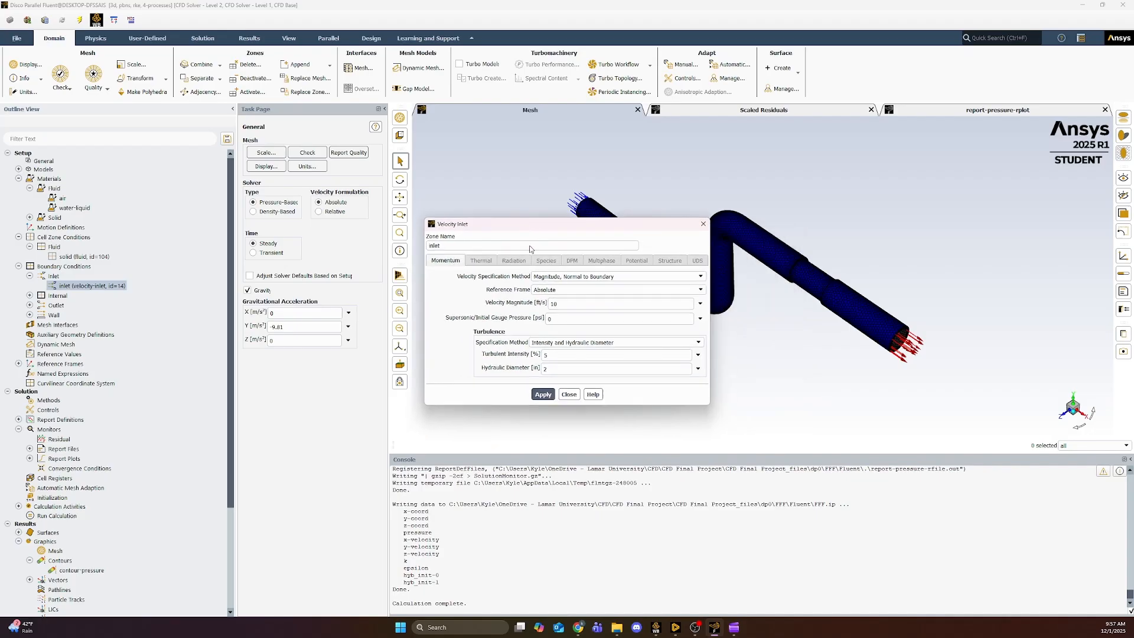
{"action": "left_click", "coordinate": [554, 303]}
{"action": "left_click", "coordinate": [554, 370]}
{"action": "left_click", "coordinate": [544, 341]}
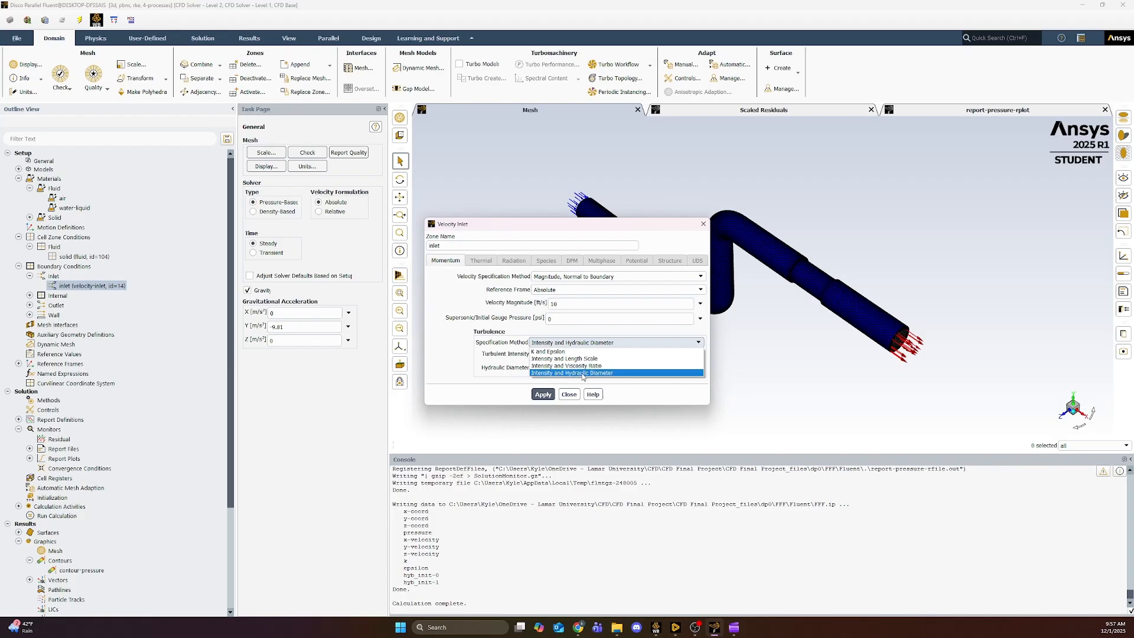
{"action": "left_click", "coordinate": [467, 360]}
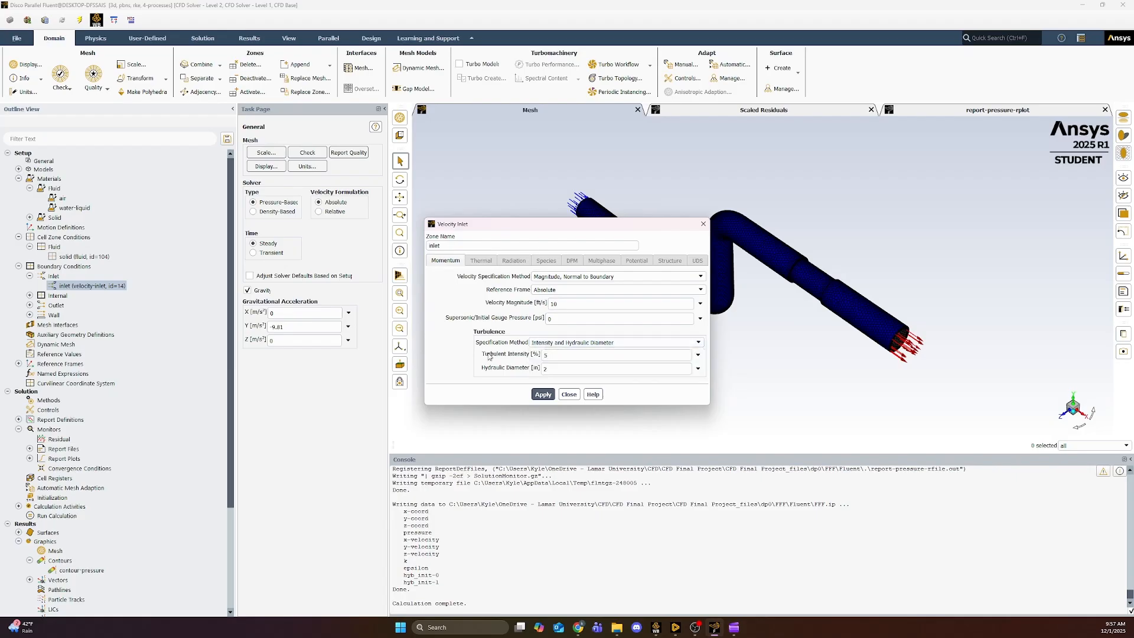
{"action": "left_click", "coordinate": [543, 394]}
{"action": "left_click", "coordinate": [567, 393]}
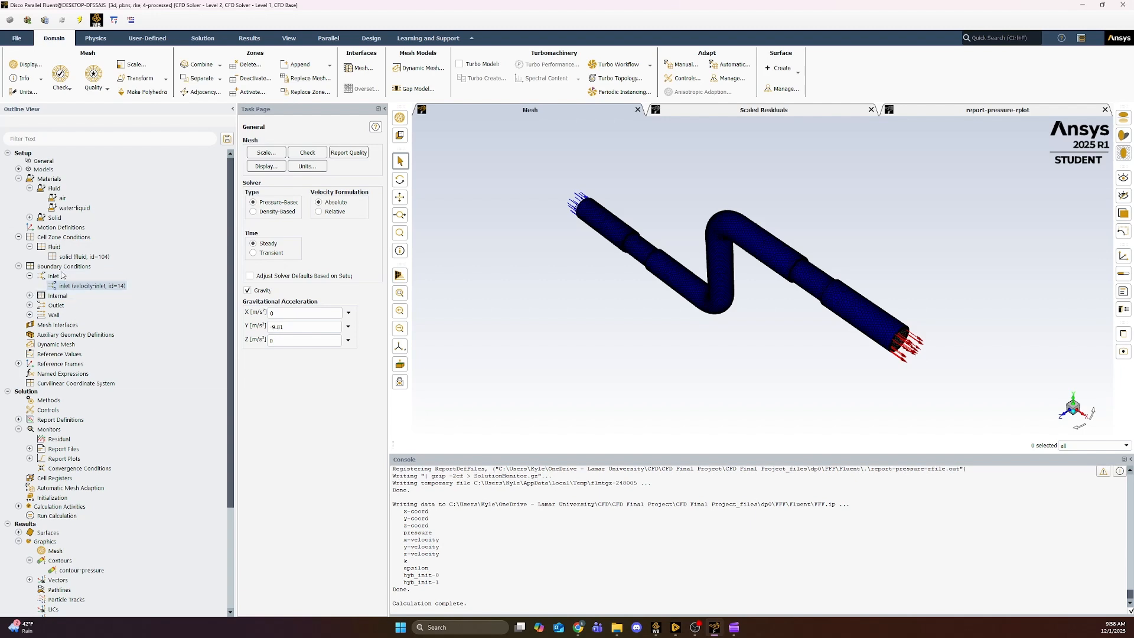
Step: Review the pressure outlet's gauge pressure and its intensity and hydraulic diameter turbulence specification
{"action": "left_click", "coordinate": [30, 305]}
{"action": "left_click", "coordinate": [71, 315]}
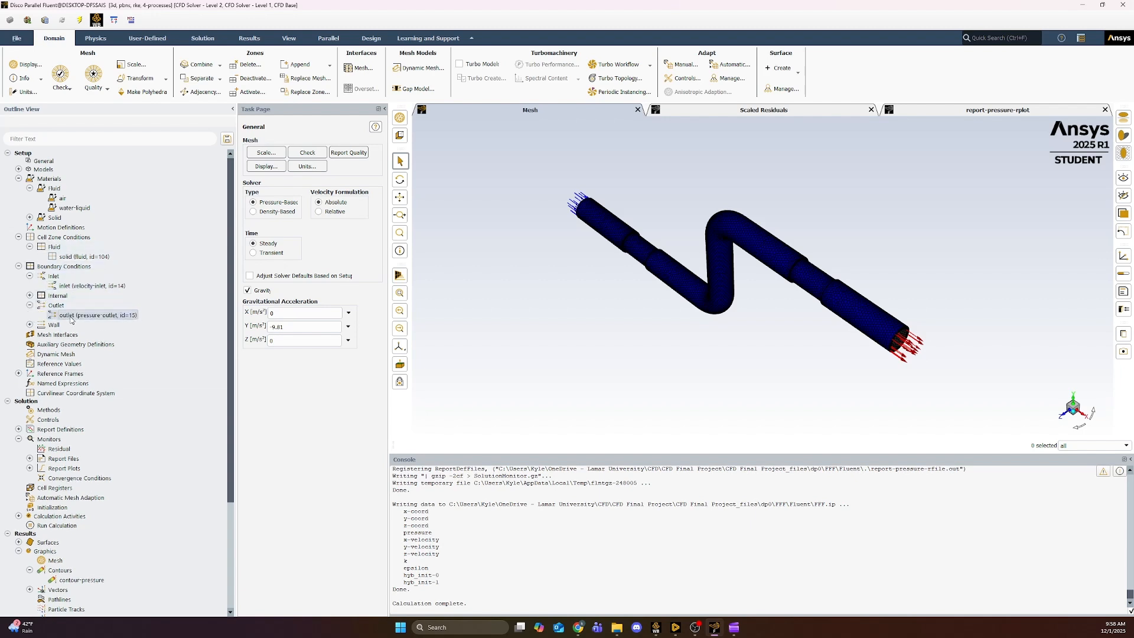
{"action": "double_click", "coordinate": [71, 317]}
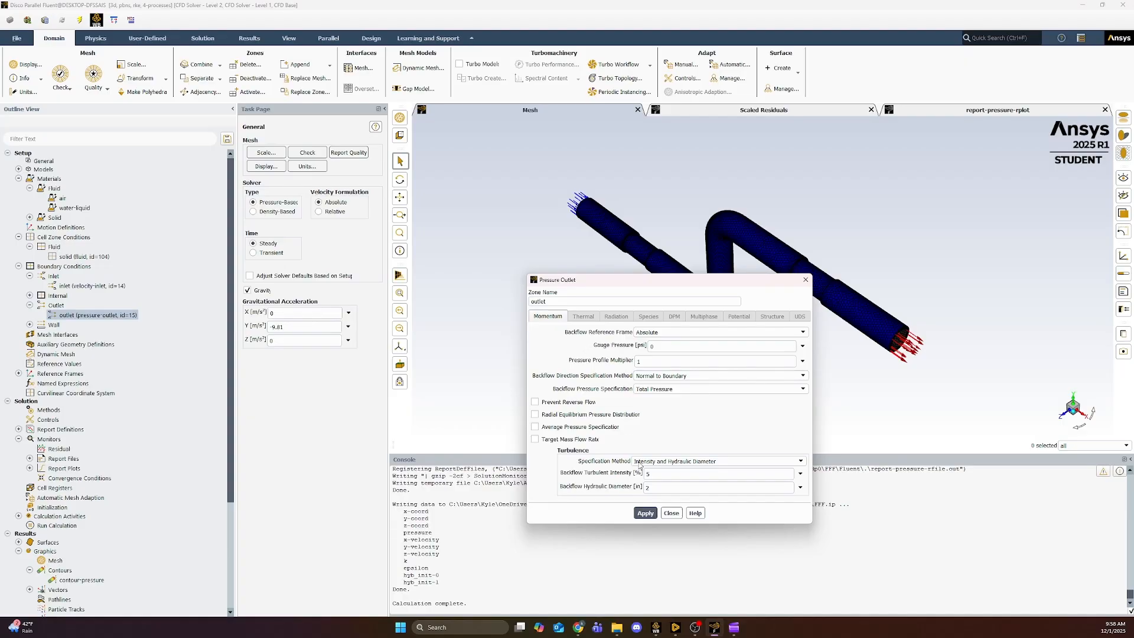
{"action": "left_click", "coordinate": [708, 461]}
{"action": "left_click", "coordinate": [656, 484]}
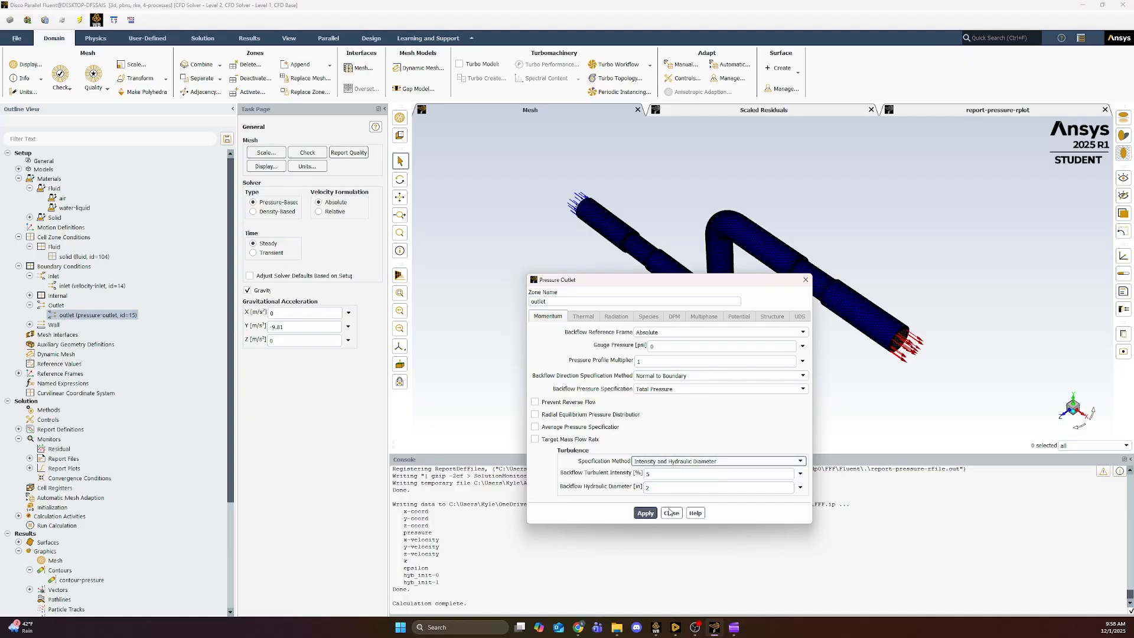
{"action": "left_click", "coordinate": [671, 512]}
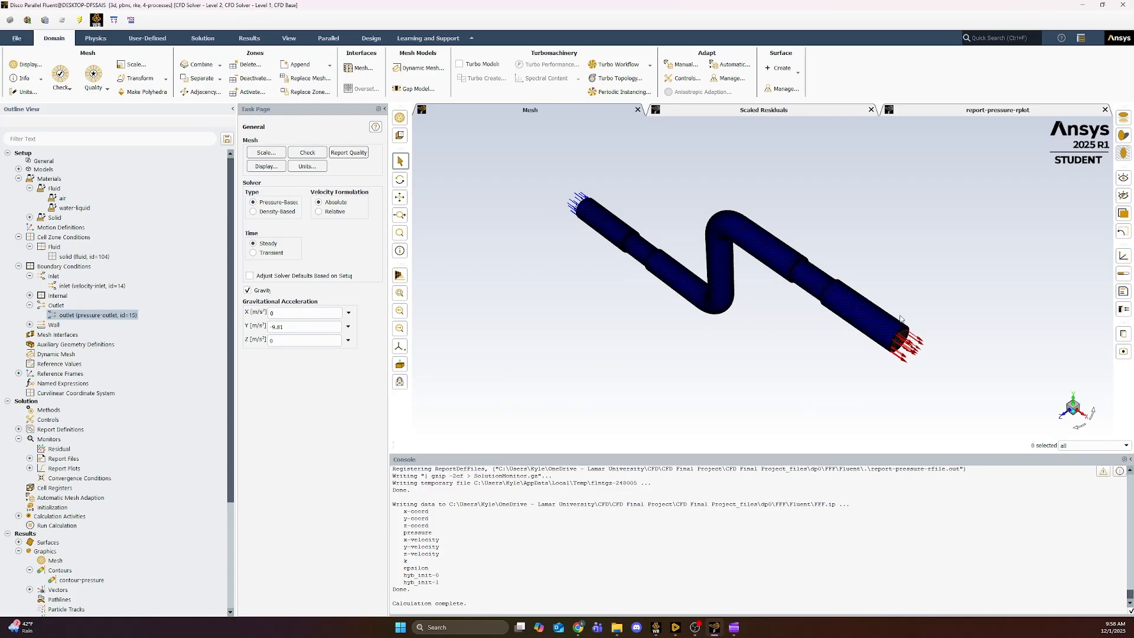
Step: Review the wall boundary's motion, shear condition and sand-grain roughness settings
{"action": "left_click", "coordinate": [30, 324]}
{"action": "left_click", "coordinate": [61, 334]}
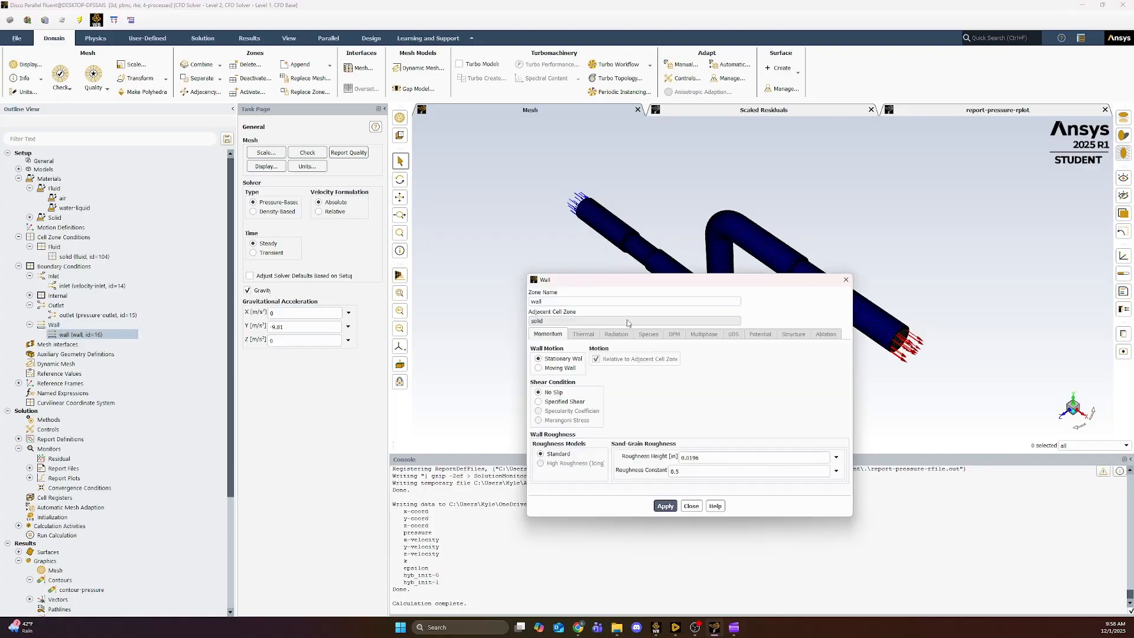
{"action": "left_click_drag", "start_coordinate": [668, 278], "coordinate": [561, 197]}
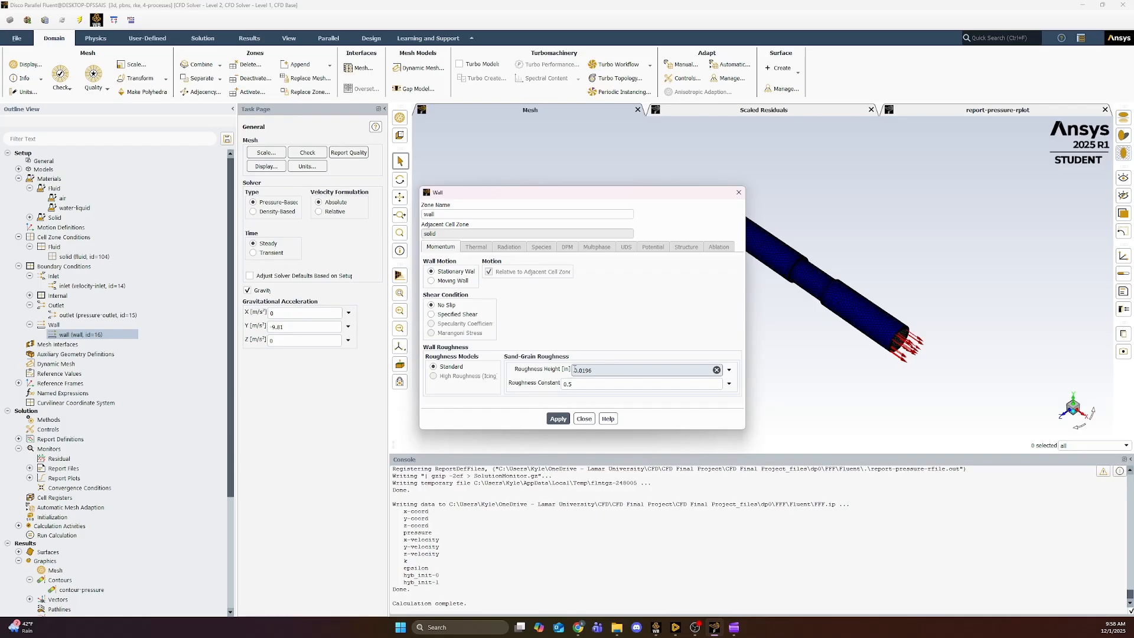
{"action": "left_click", "coordinate": [584, 418]}
Step: Review the solution methods and the discretization options for turbulent kinetic energy and turbulent dissipation rate
{"action": "scroll", "coordinate": [122, 351], "scroll_direction": "down", "scroll_amount": 1}
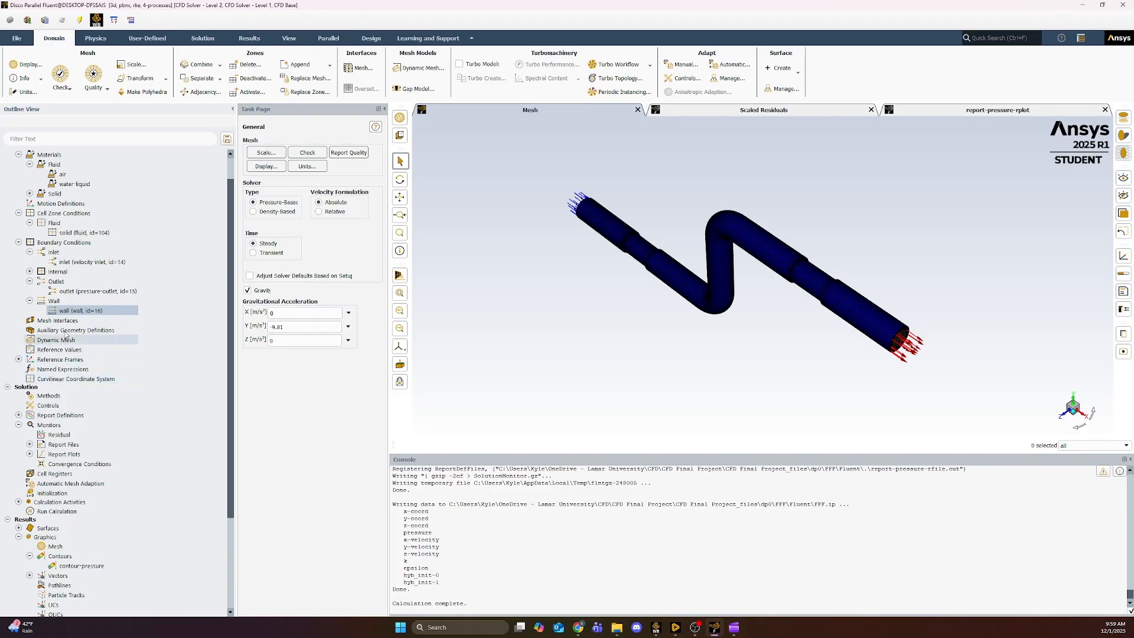
{"action": "scroll", "coordinate": [62, 373], "scroll_direction": "down", "scroll_amount": 1}
{"action": "left_click", "coordinate": [60, 366]}
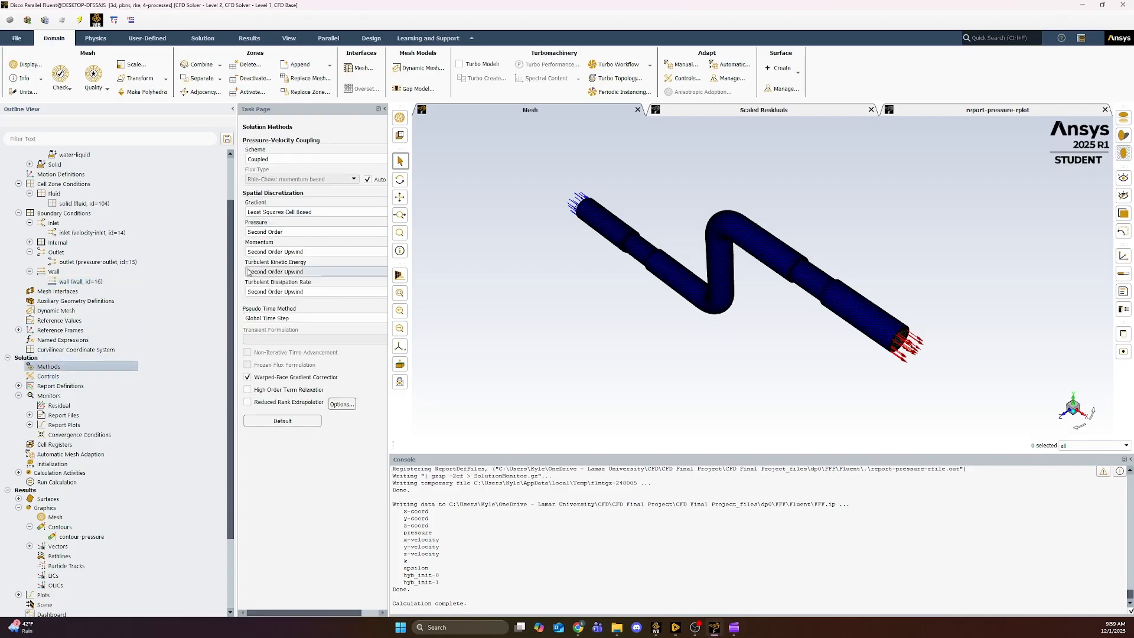
{"action": "left_click", "coordinate": [273, 273]}
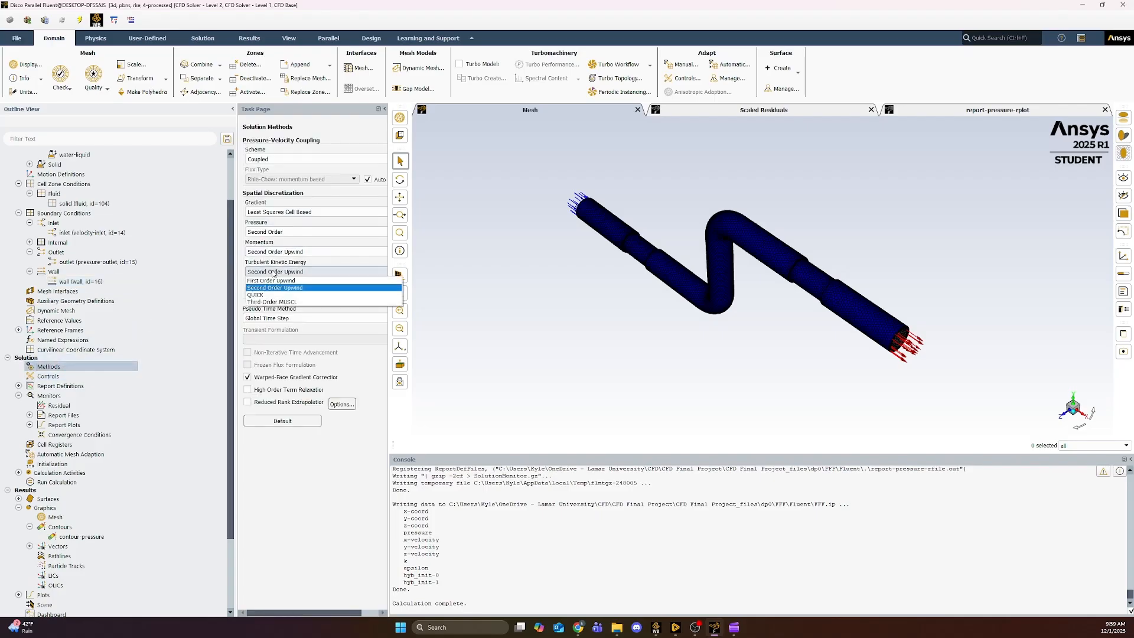
{"action": "left_click", "coordinate": [275, 284]}
{"action": "left_click", "coordinate": [276, 292]}
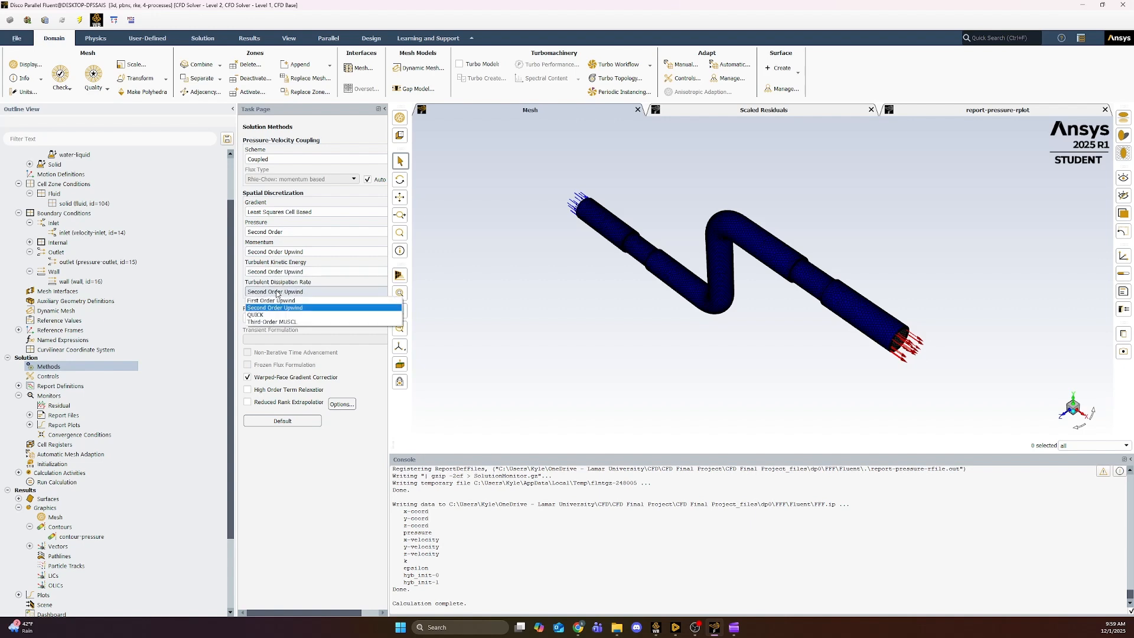
{"action": "left_click", "coordinate": [278, 292]}
{"action": "left_click", "coordinate": [279, 272]}
{"action": "left_click", "coordinate": [279, 271]}
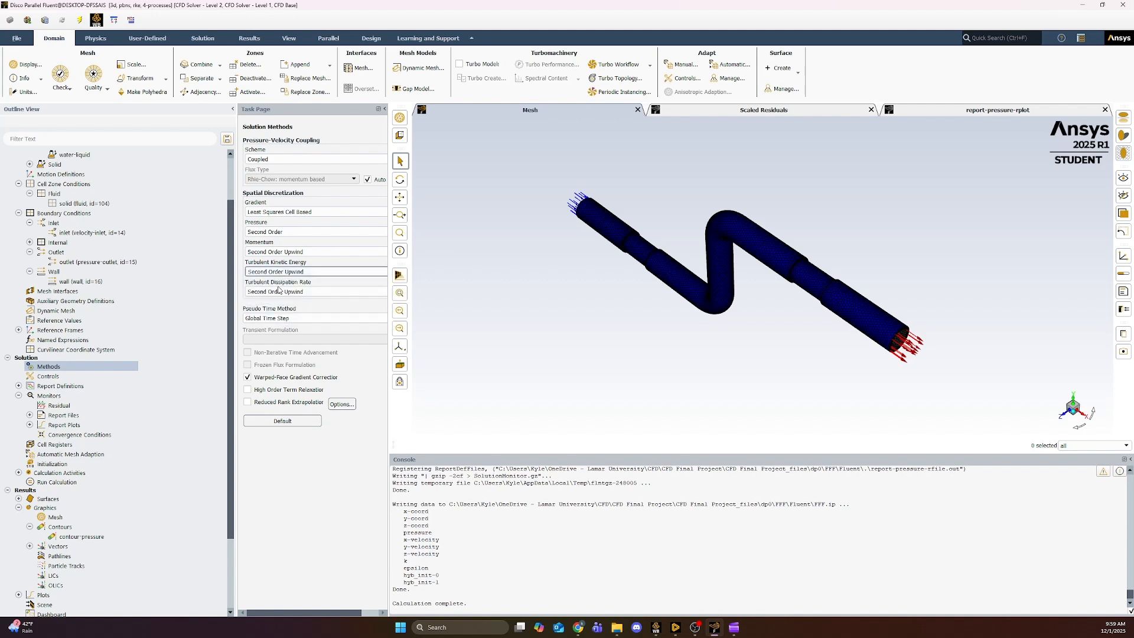
{"action": "left_click", "coordinate": [280, 271]}
{"action": "left_click", "coordinate": [282, 272]}
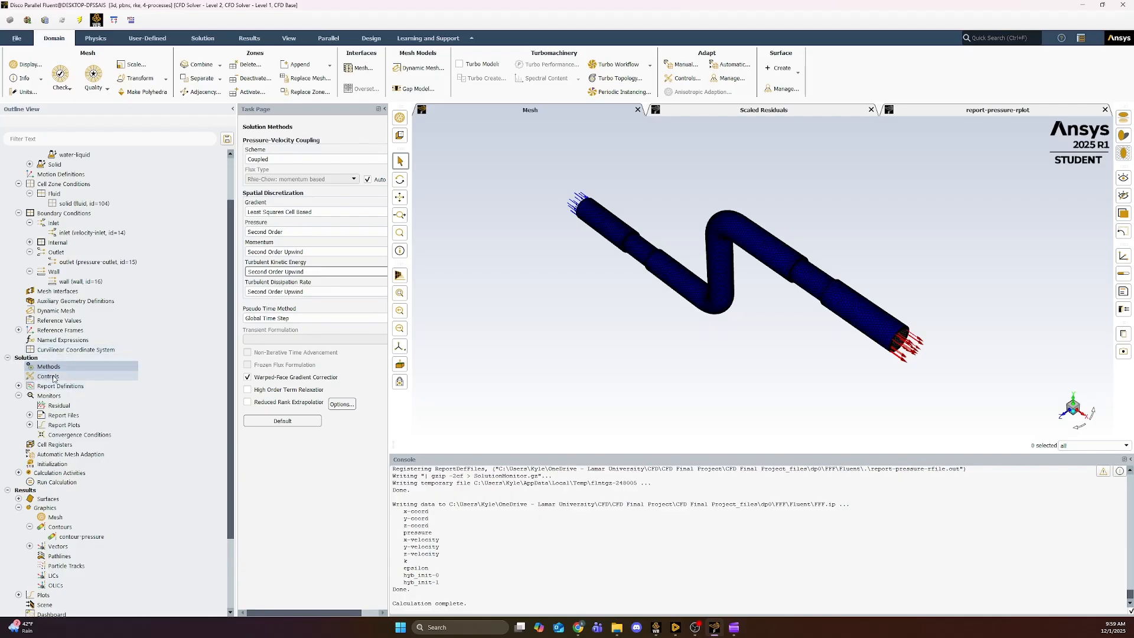
Step: Review the report-pressure definition's report type, field variable and surface, along with the surface report types available for a new definition
{"action": "left_click", "coordinate": [19, 385]}
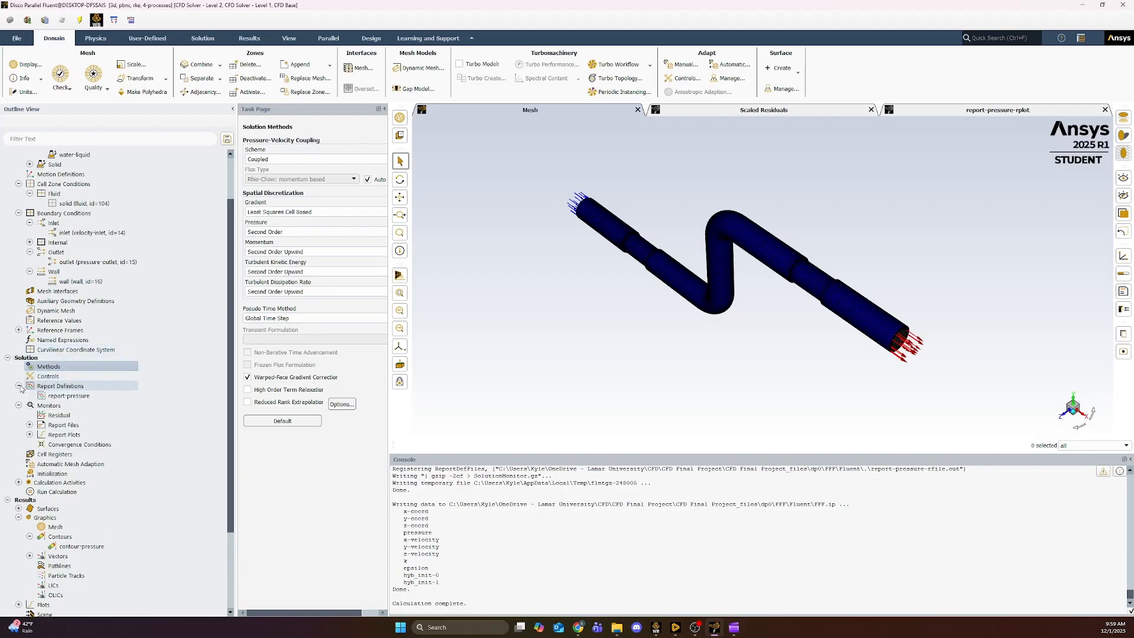
{"action": "double_click", "coordinate": [58, 397]}
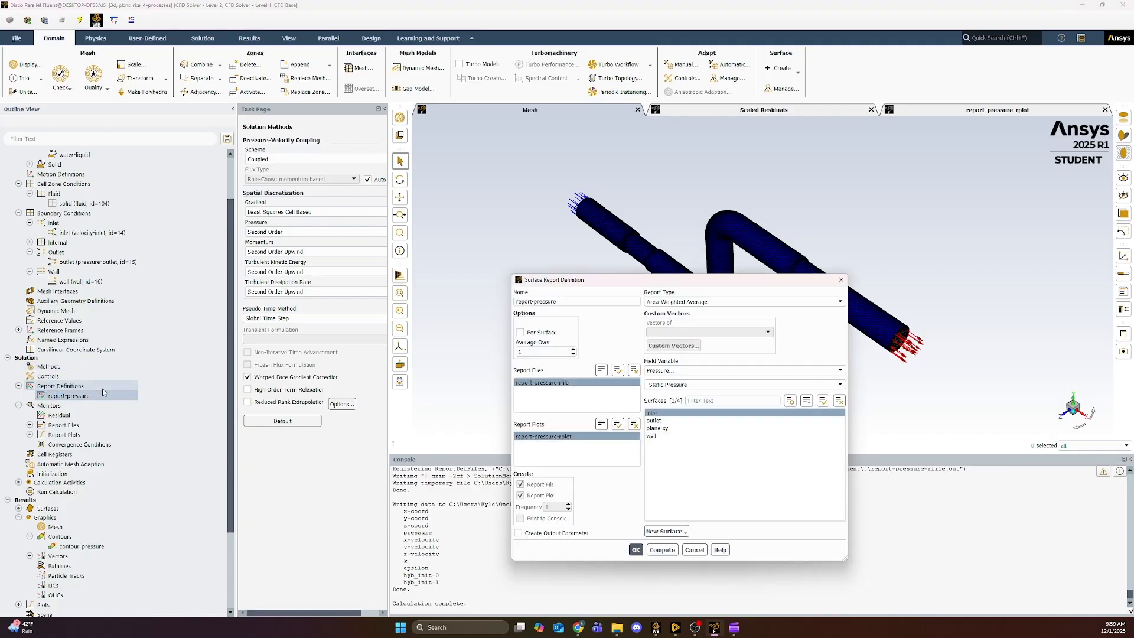
{"action": "left_click_drag", "start_coordinate": [594, 281], "coordinate": [538, 260]}
{"action": "double_click", "coordinate": [64, 386]}
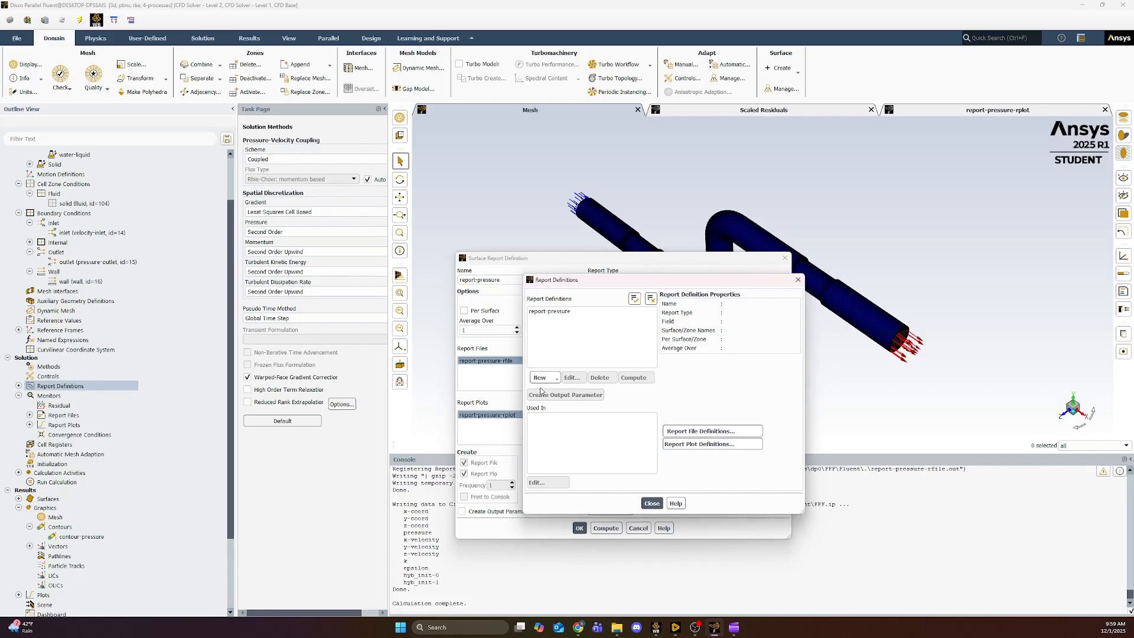
{"action": "left_click", "coordinate": [553, 382]}
{"action": "mouse_move", "coordinate": [557, 391]}
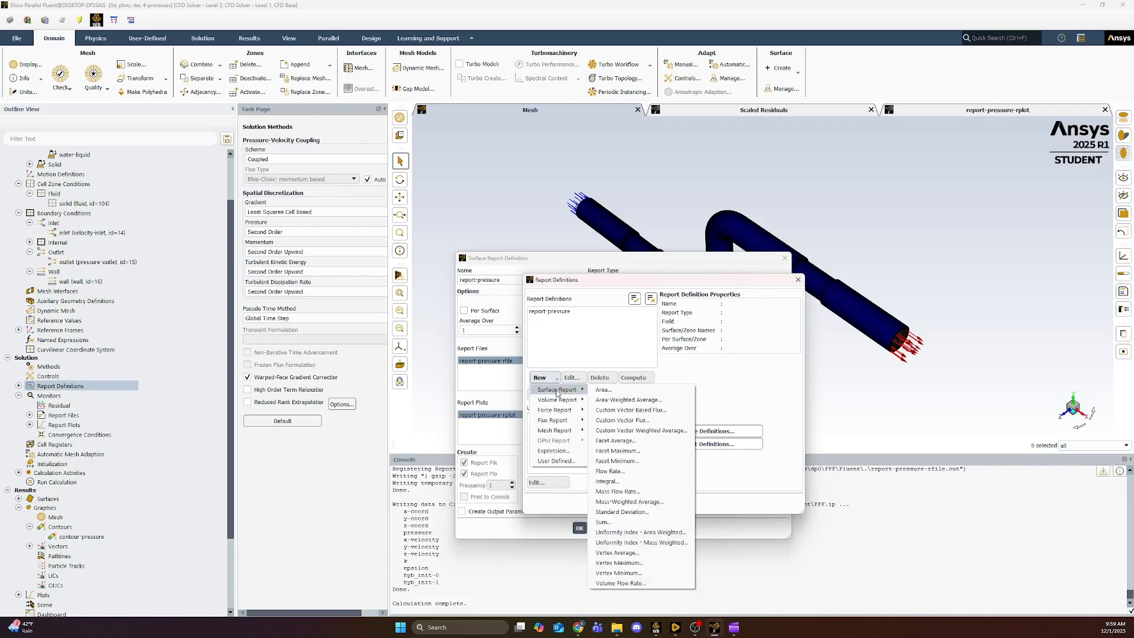
{"action": "left_click", "coordinate": [802, 285]}
{"action": "left_click", "coordinate": [798, 280]}
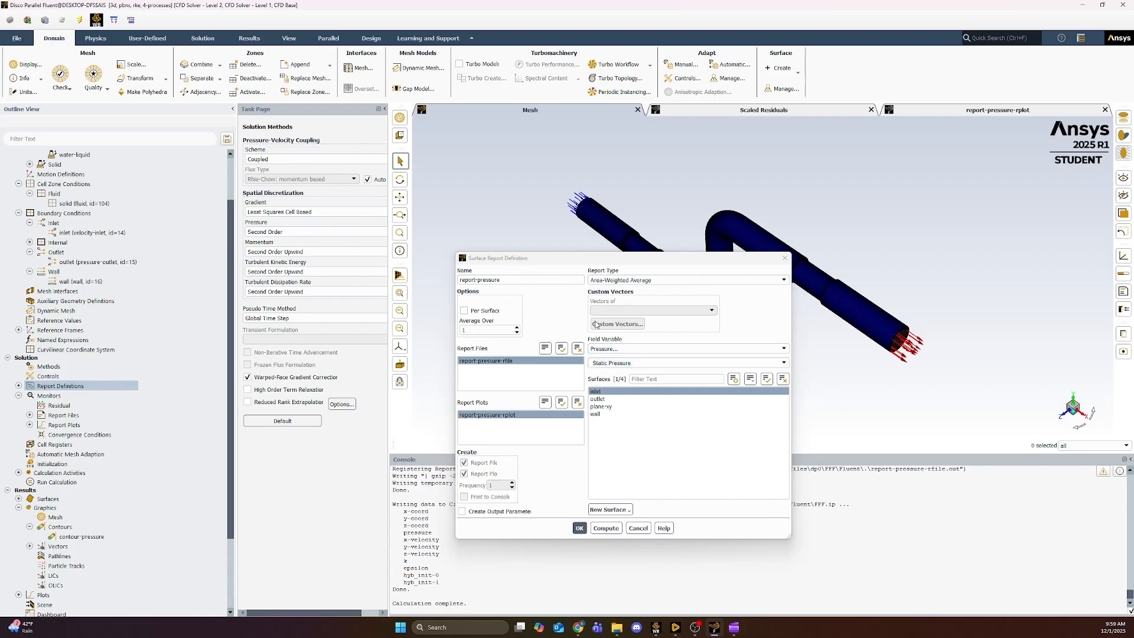
{"action": "left_click", "coordinate": [613, 391]}
{"action": "left_click", "coordinate": [637, 528]}
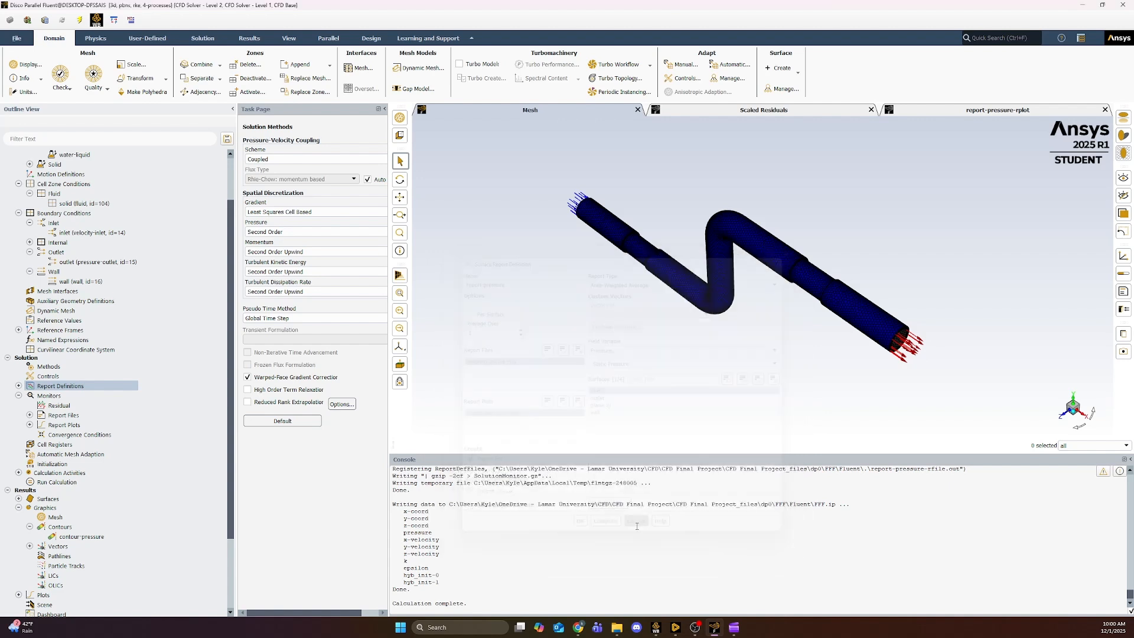
Step: Review the residual monitors and their absolute convergence criteria
{"action": "double_click", "coordinate": [46, 405]}
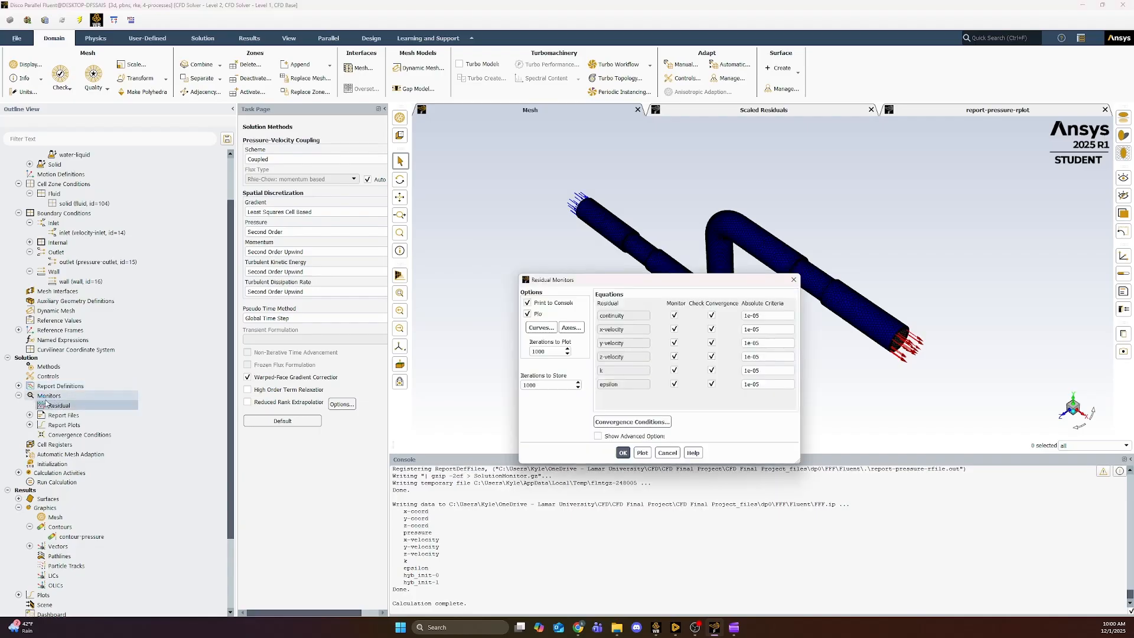
{"action": "left_click", "coordinate": [754, 317]}
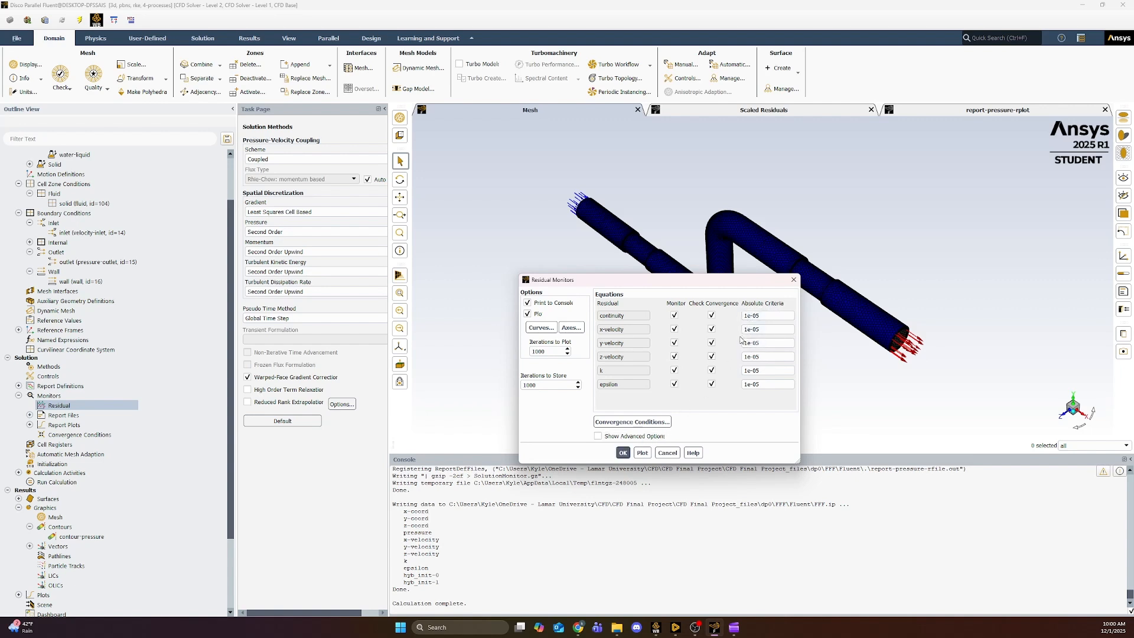
{"action": "left_click", "coordinate": [623, 454]}
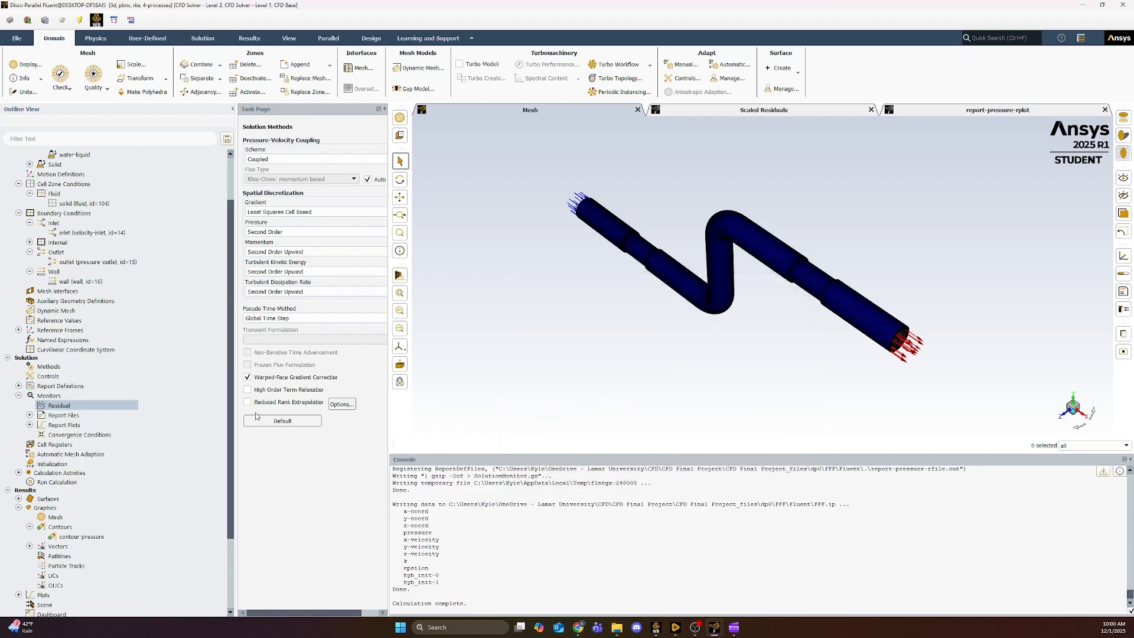
Step: Review the solution initialization method and the run calculation's iteration and pseudo time settings
{"action": "double_click", "coordinate": [54, 464]}
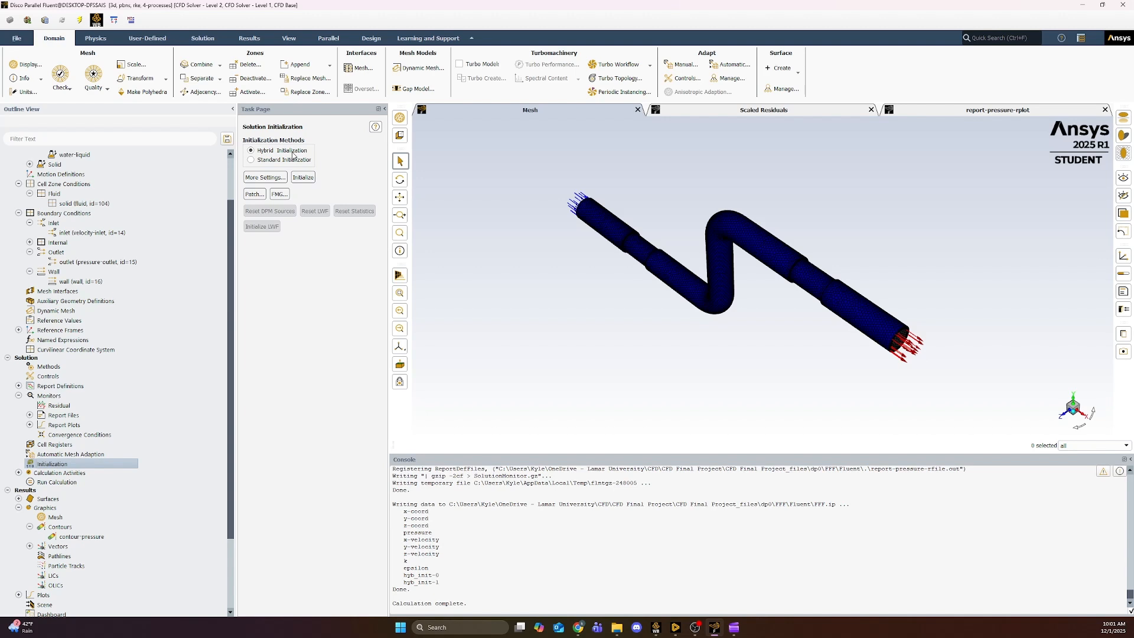
{"action": "left_click", "coordinate": [59, 482]}
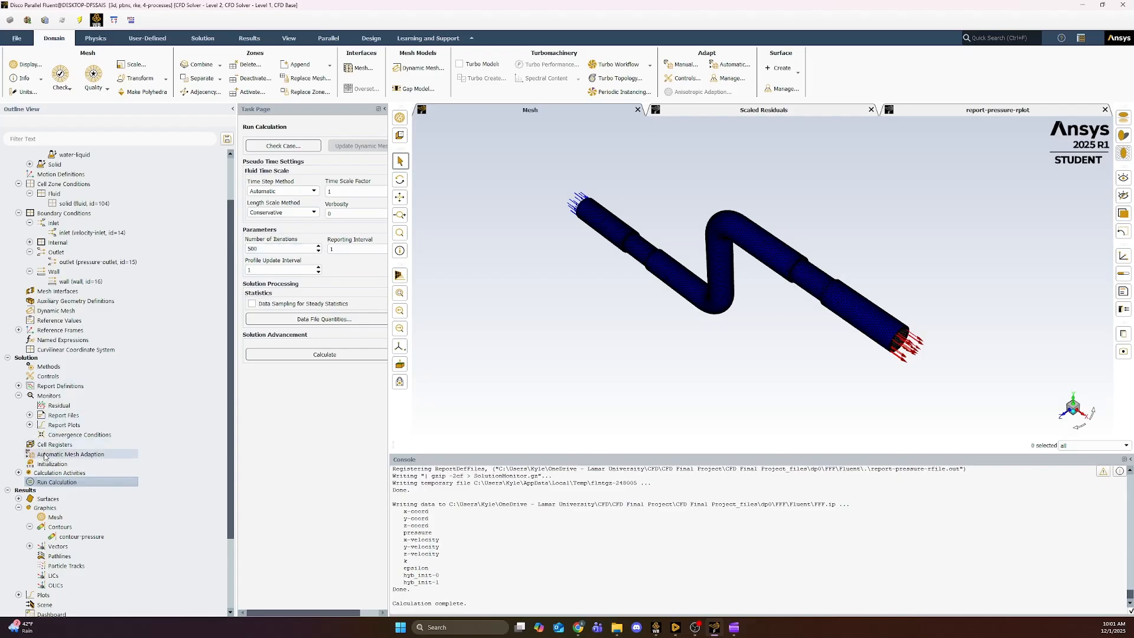
{"action": "scroll", "coordinate": [52, 448], "scroll_direction": "down", "scroll_amount": 2}
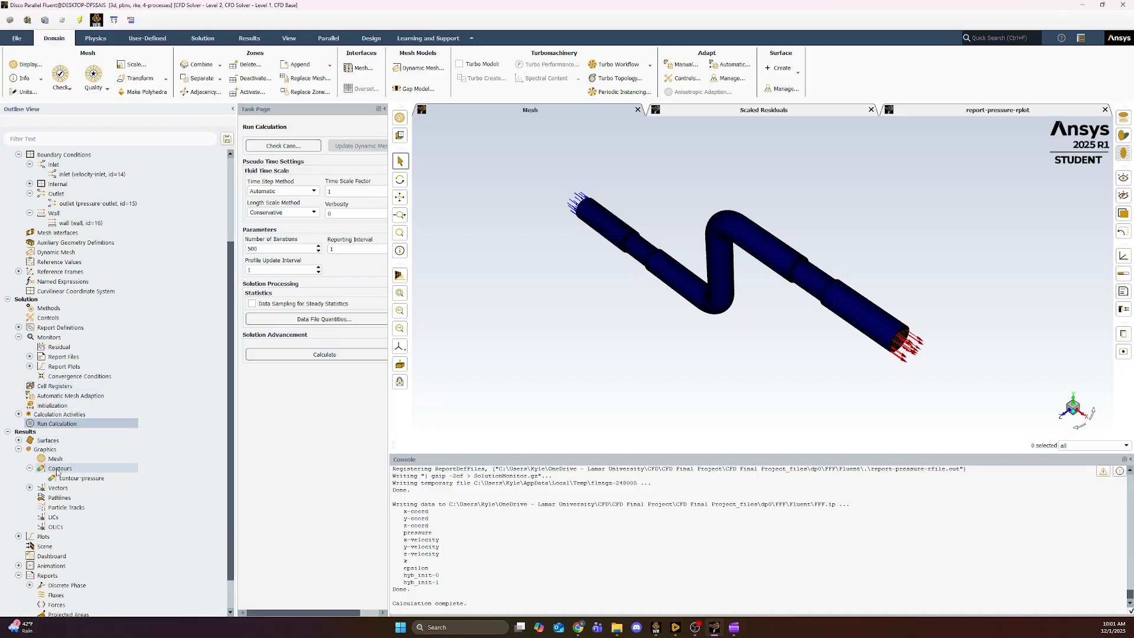
Step: Examine the convergence of the scaled residuals and the area-weighted average pressure plot over the iterations
{"action": "left_click", "coordinate": [730, 112]}
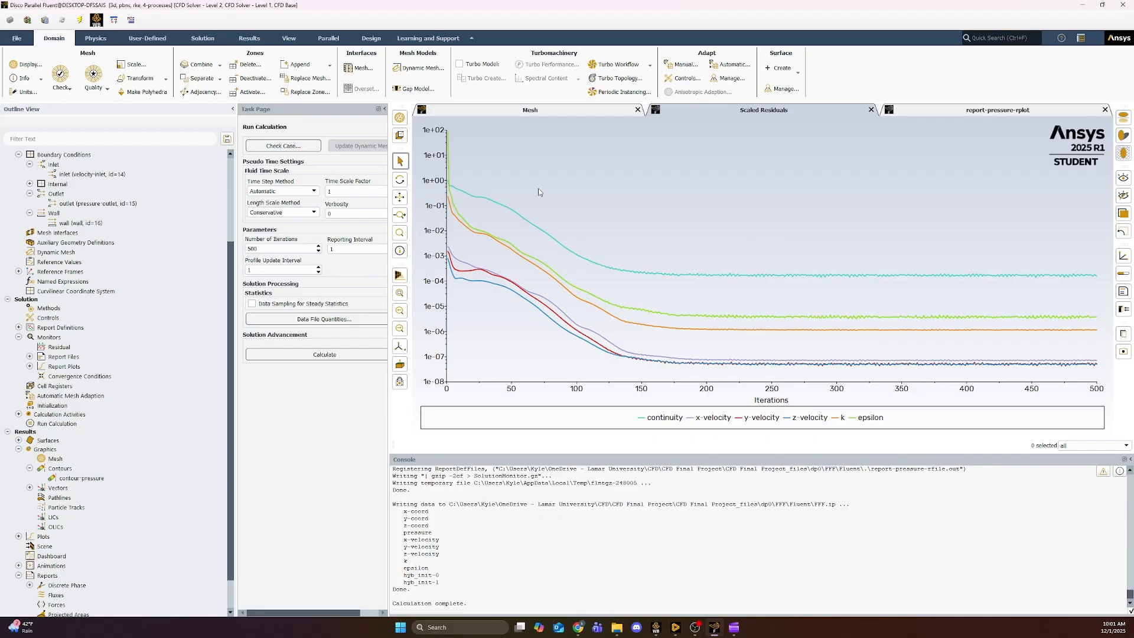
{"action": "mouse_move", "coordinate": [706, 277]}
{"action": "mouse_move", "coordinate": [760, 274]}
{"action": "mouse_move", "coordinate": [720, 334]}
{"action": "mouse_move", "coordinate": [814, 360]}
{"action": "mouse_move", "coordinate": [699, 275]}
{"action": "left_click", "coordinate": [950, 107]}
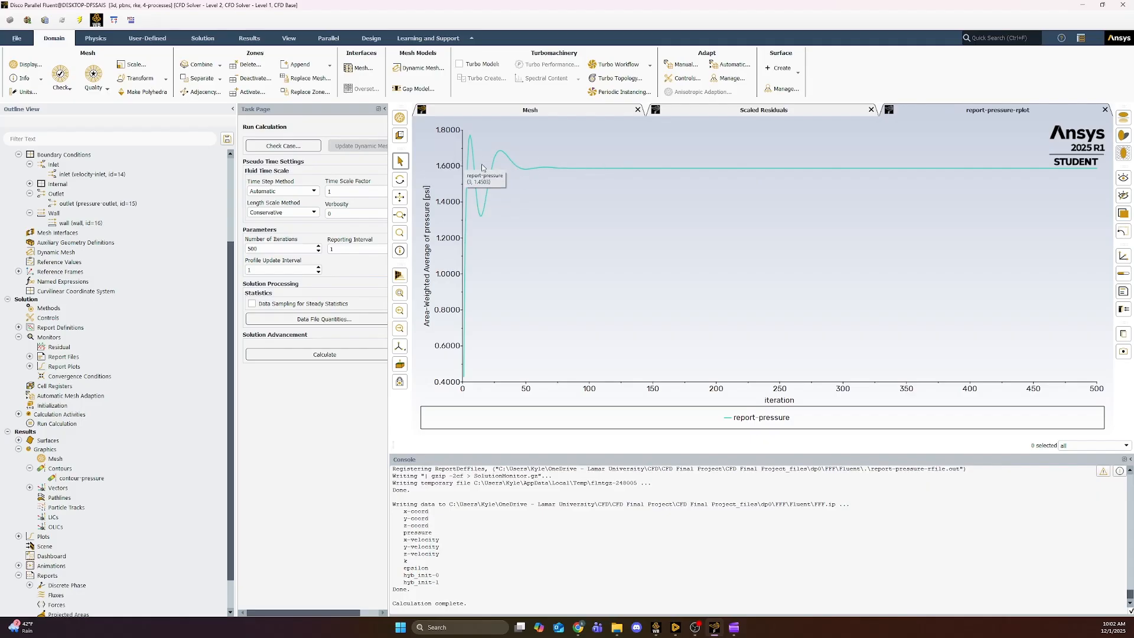
Step: Return to the mesh display and review the operating pressure and gravity in the operating conditions
{"action": "left_click", "coordinate": [513, 111]}
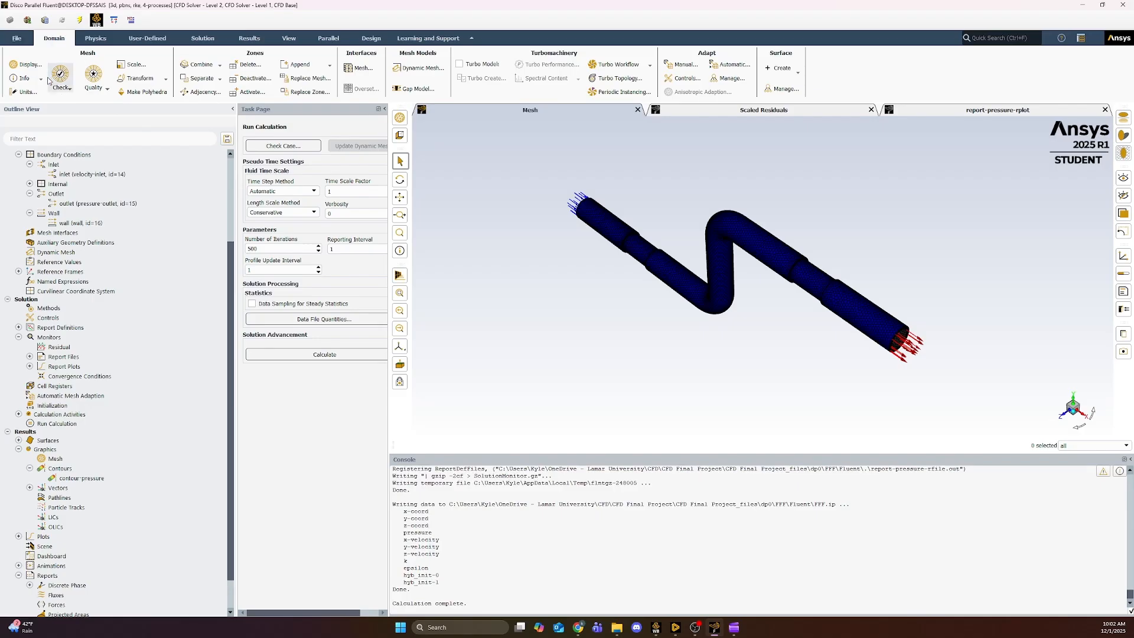
{"action": "left_click", "coordinate": [92, 40]}
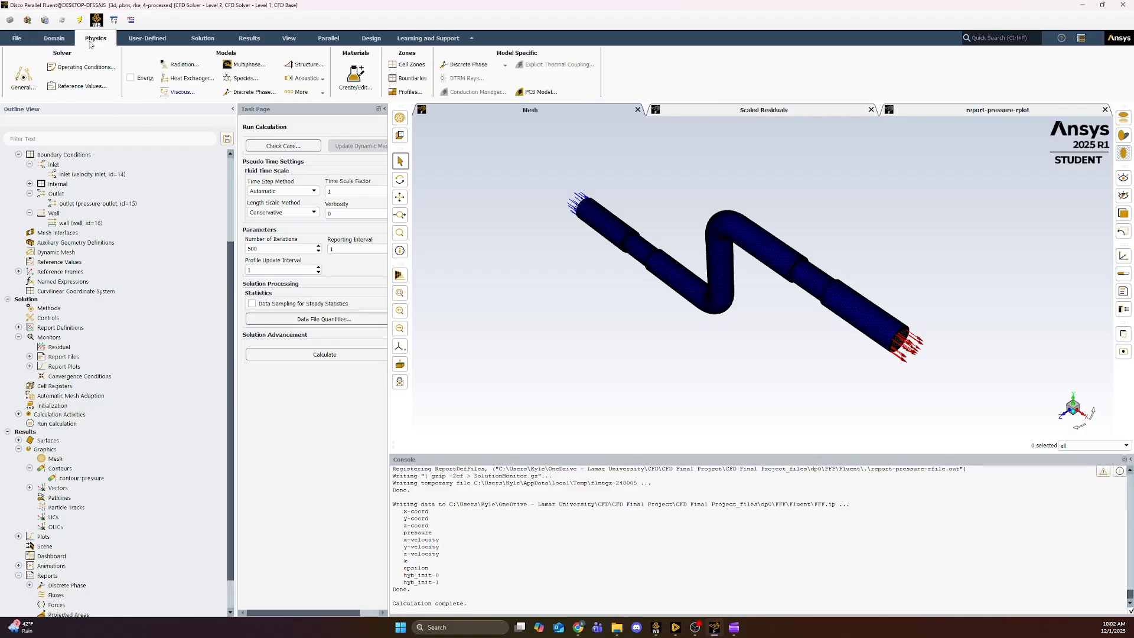
{"action": "left_click", "coordinate": [76, 67]}
{"action": "left_click_drag", "start_coordinate": [631, 281], "coordinate": [617, 248]}
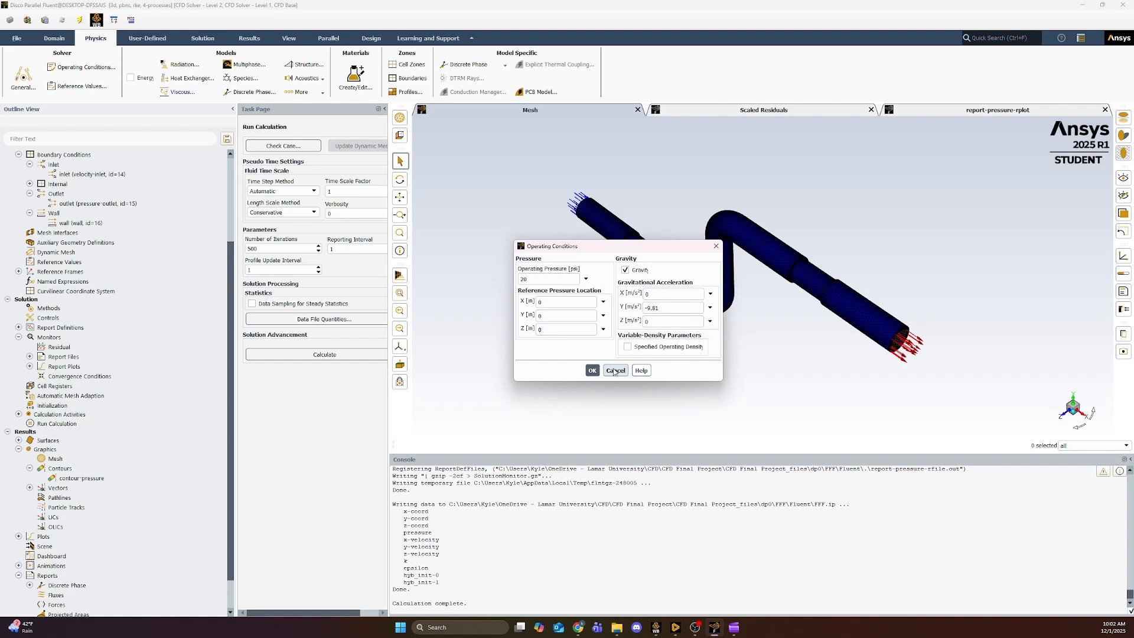
{"action": "left_click", "coordinate": [592, 371]}
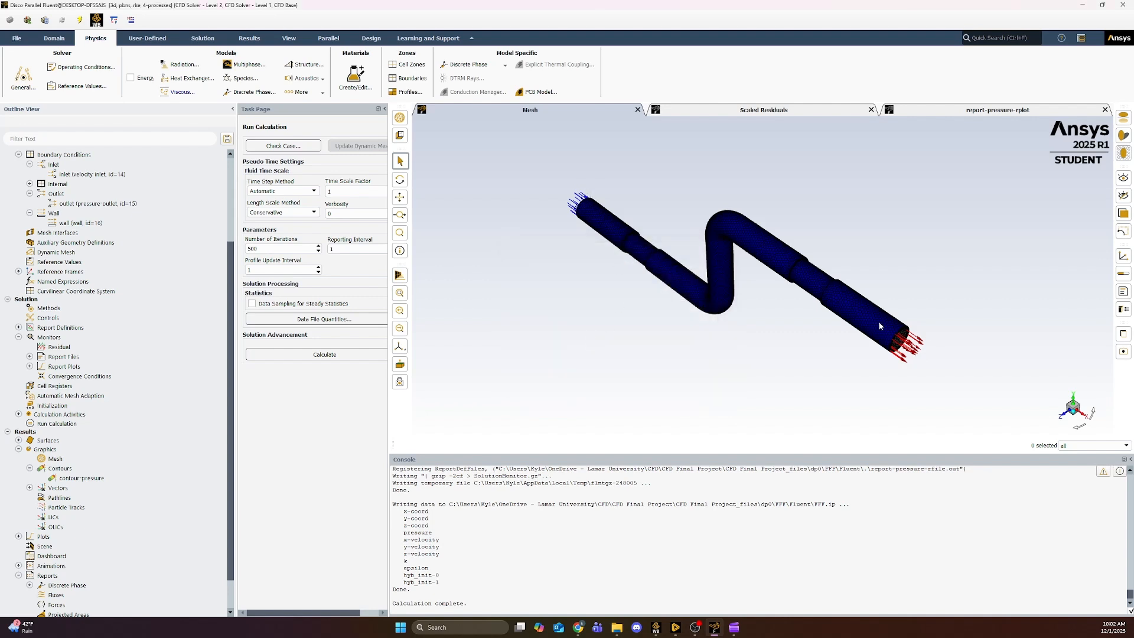
Step: Display the saved contour-pressure plot of static pressure on the plane-xy surface
{"action": "scroll", "coordinate": [106, 404], "scroll_direction": "down", "scroll_amount": 1}
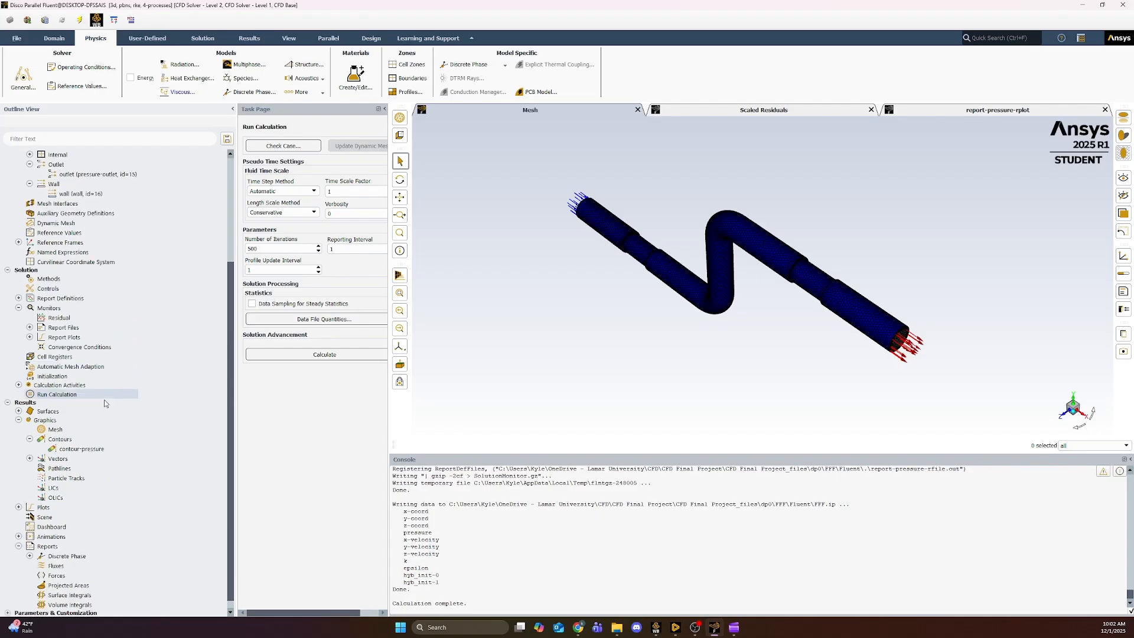
{"action": "scroll", "coordinate": [104, 404], "scroll_direction": "down", "scroll_amount": 1}
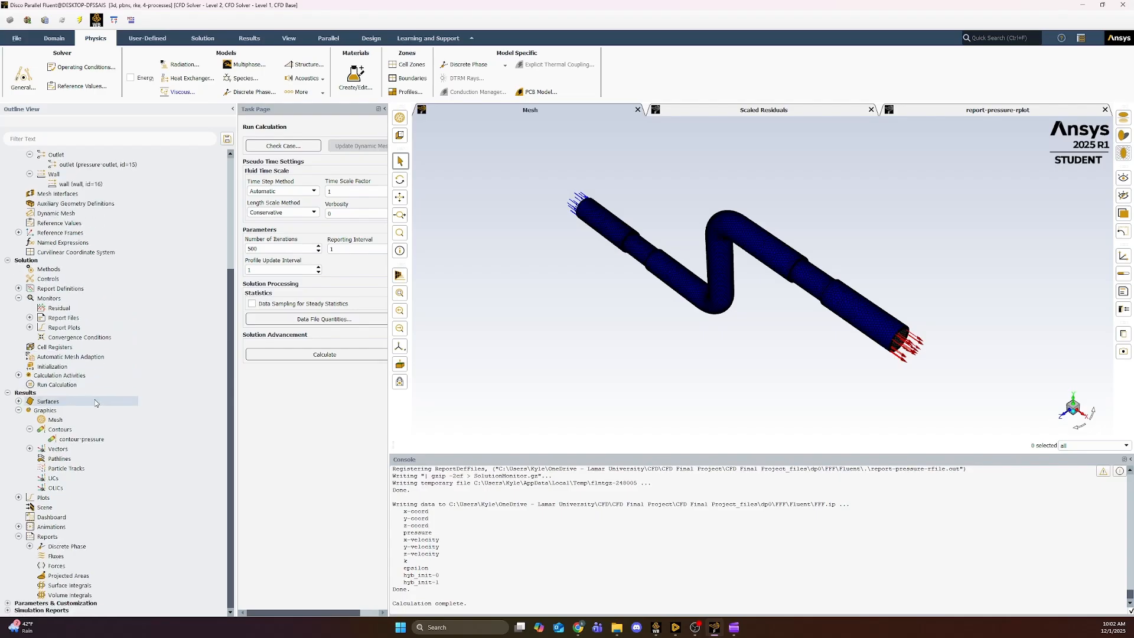
{"action": "double_click", "coordinate": [81, 438]}
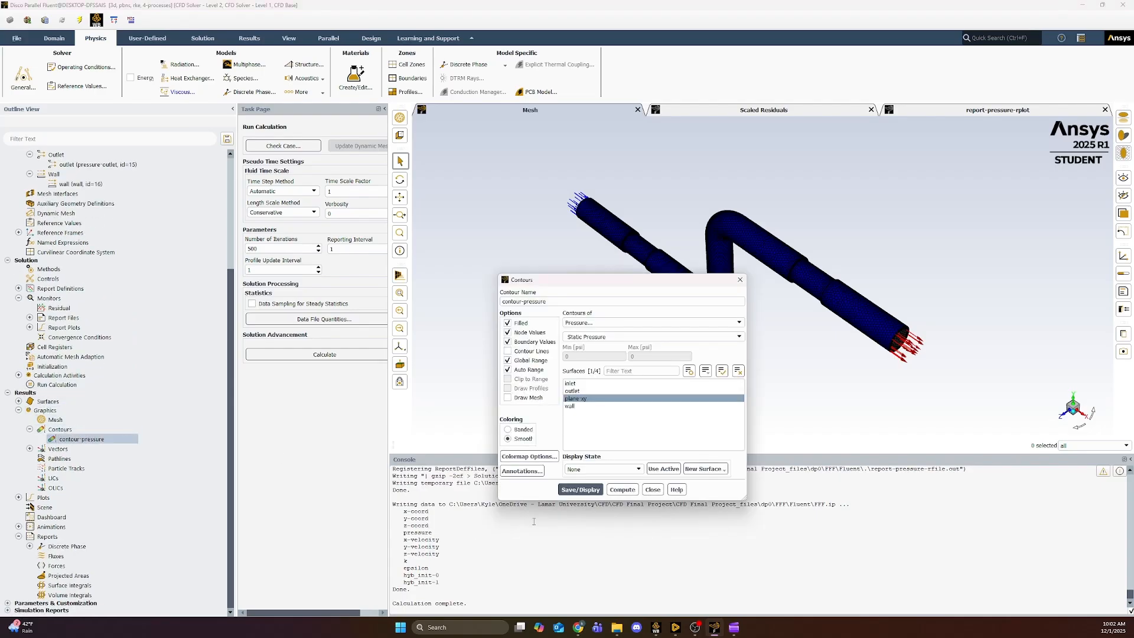
{"action": "left_click", "coordinate": [580, 489]}
{"action": "left_click", "coordinate": [653, 489]}
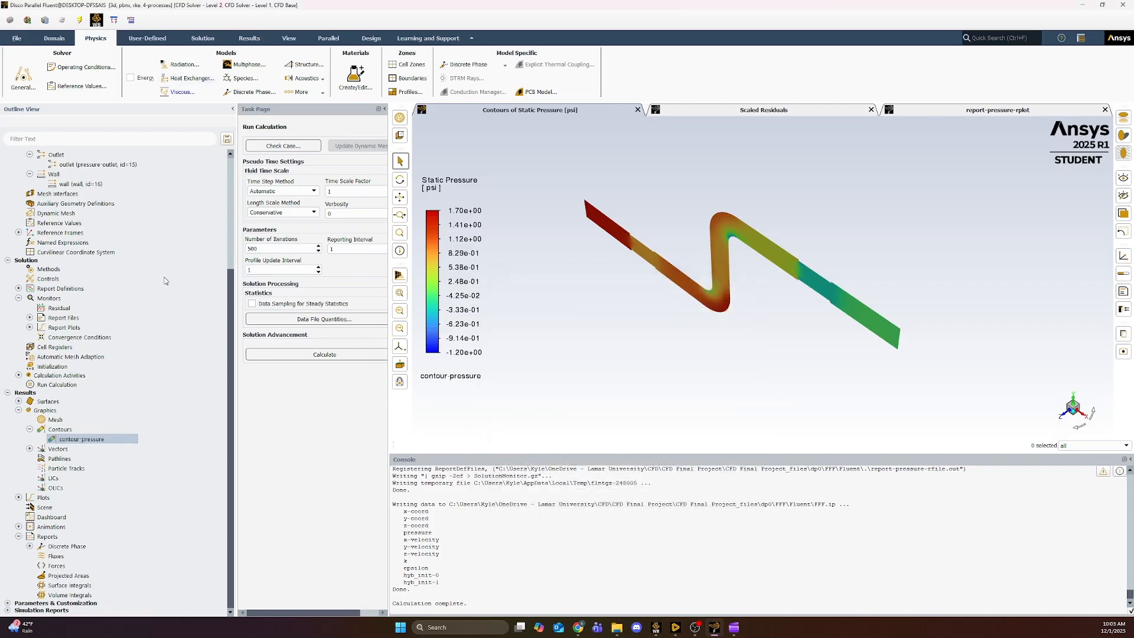
{"action": "left_click", "coordinate": [254, 38]}
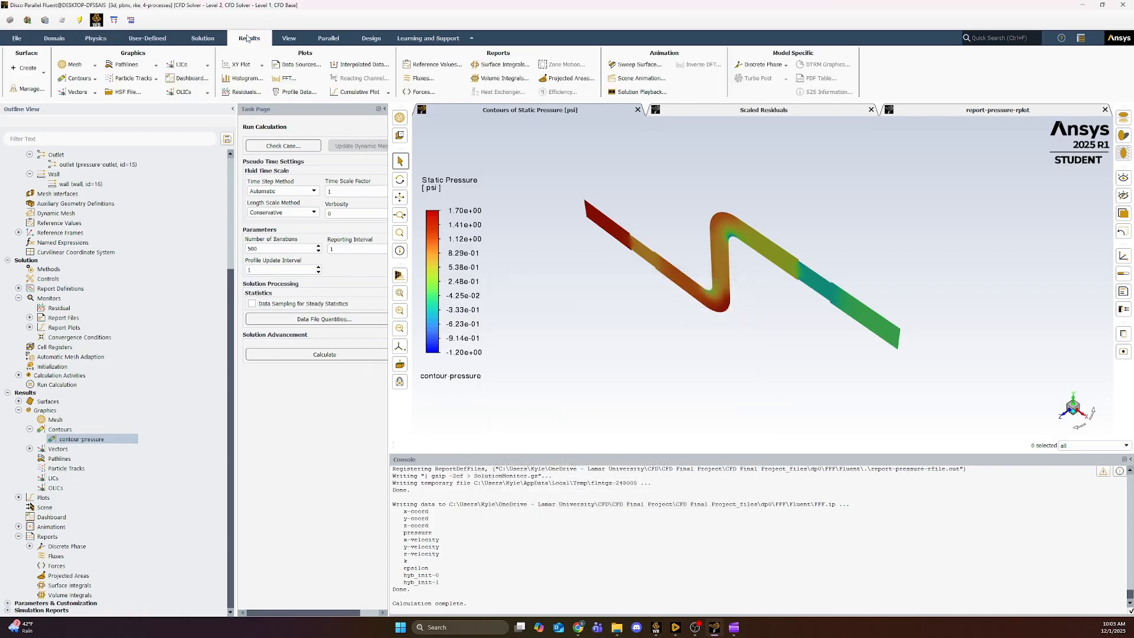
{"action": "left_click", "coordinate": [45, 74]}
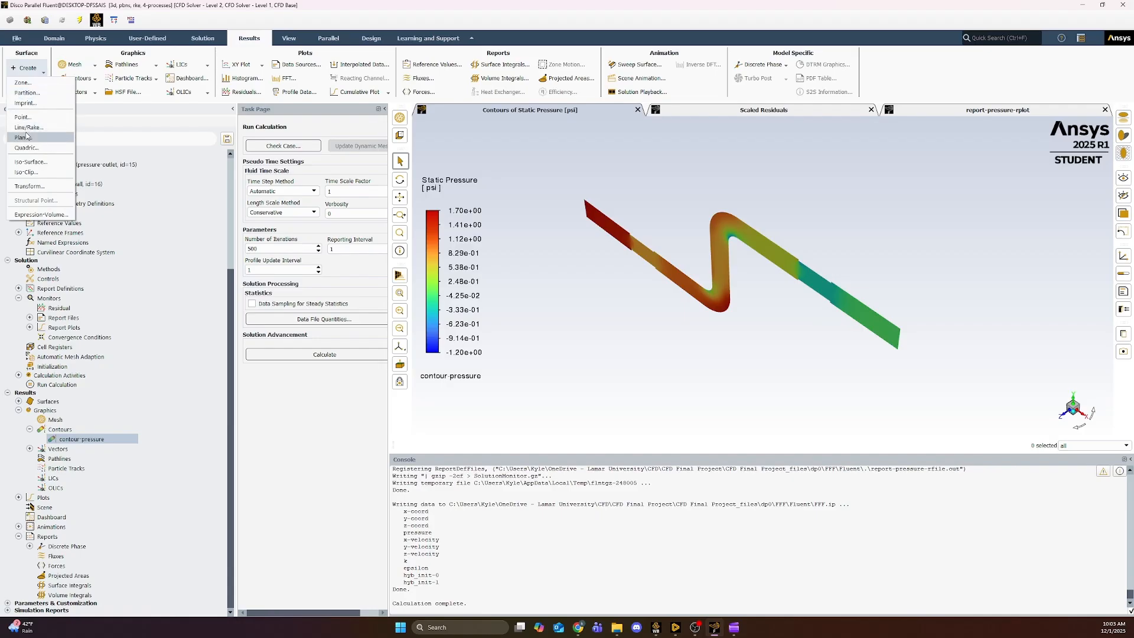
{"action": "left_click", "coordinate": [627, 266]}
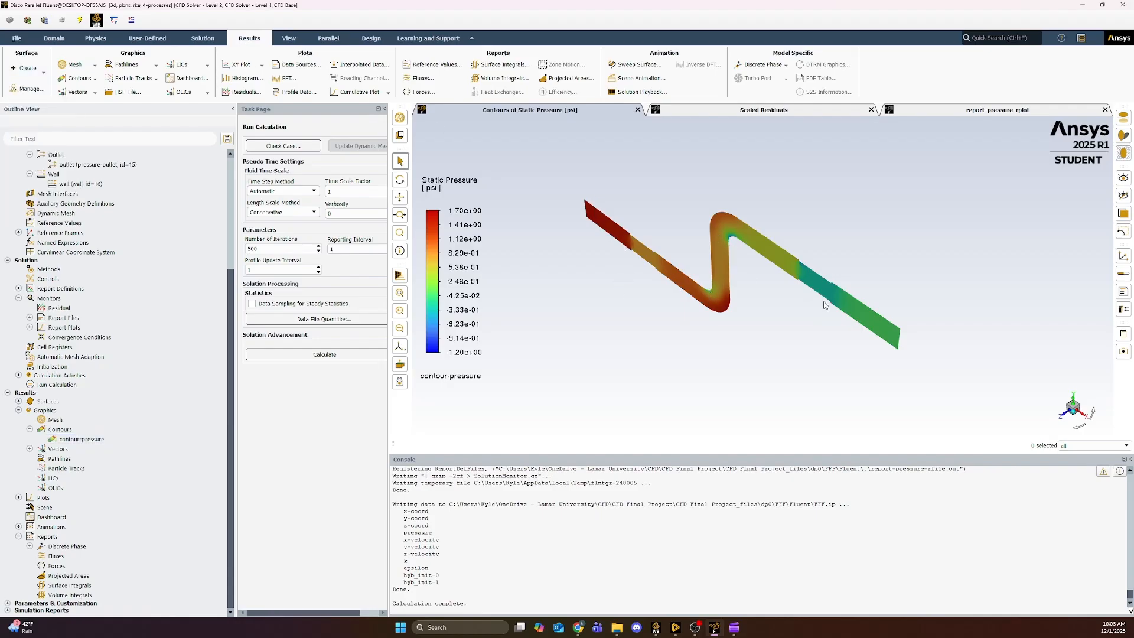
Step: Compute and redisplay the static pressure contour on plane-xy, and view it square to the XY plane
{"action": "double_click", "coordinate": [83, 440]}
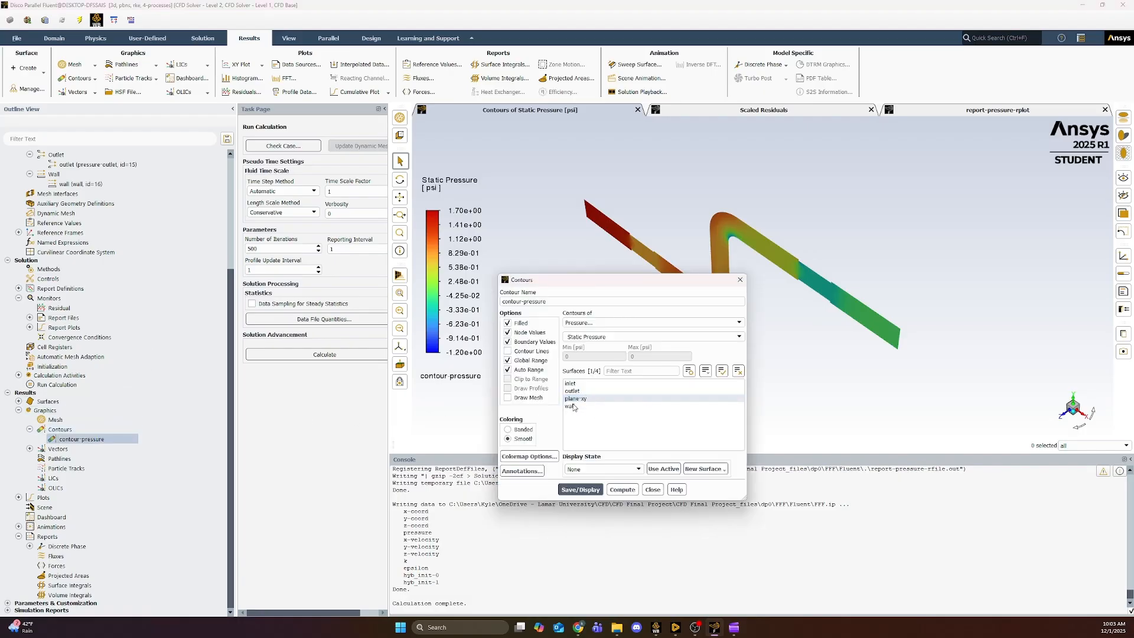
{"action": "left_click", "coordinate": [597, 488]}
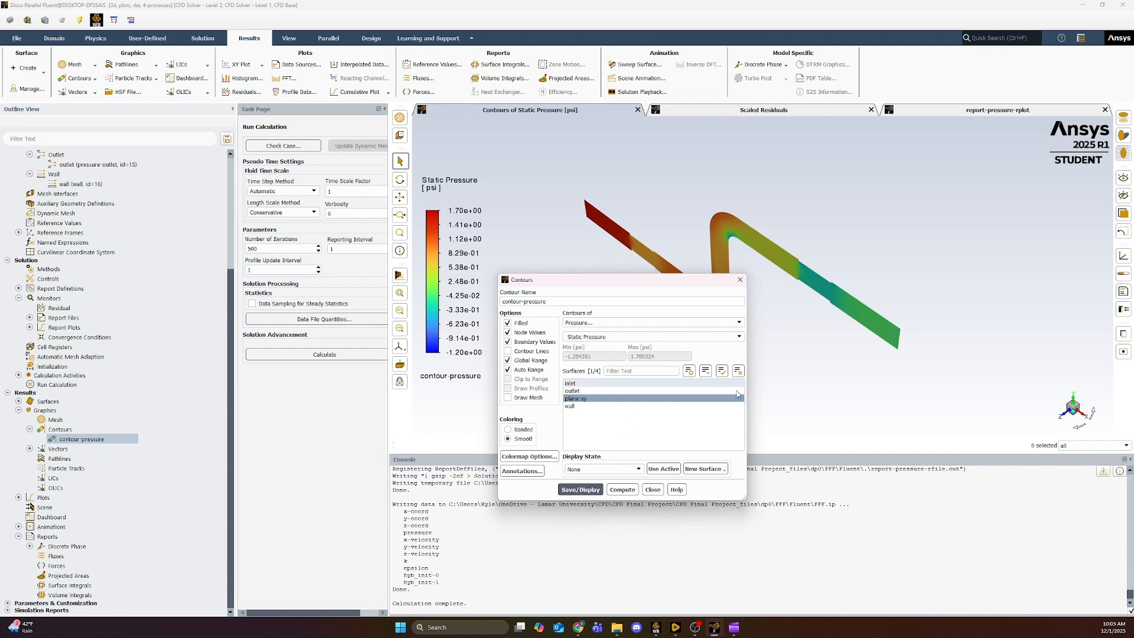
{"action": "left_click", "coordinate": [632, 489]}
{"action": "left_click", "coordinate": [652, 489]}
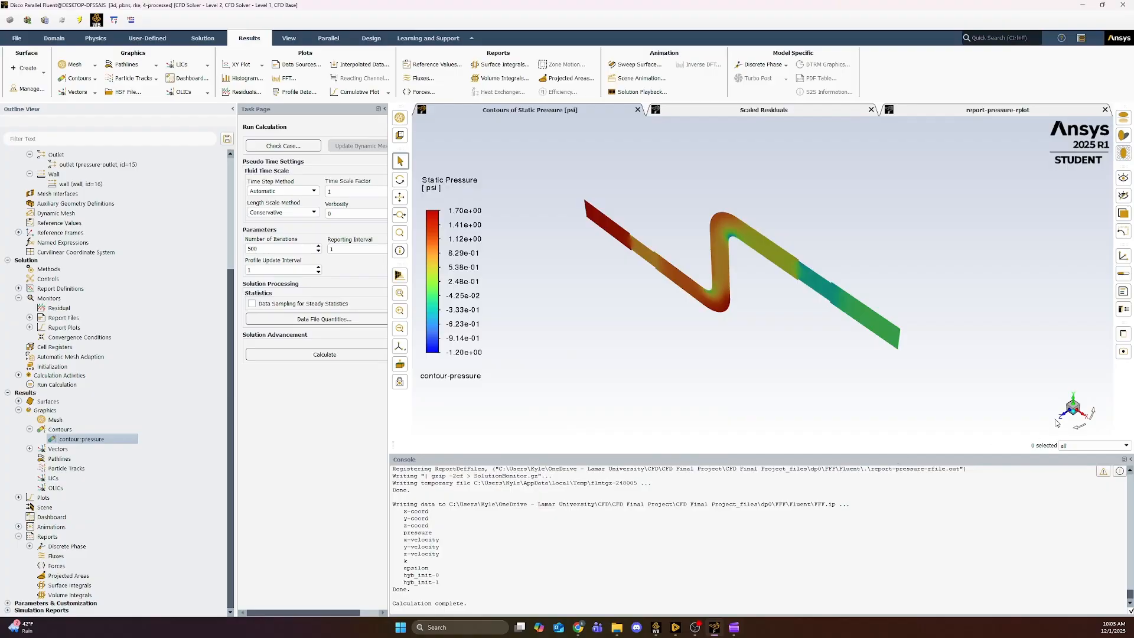
{"action": "left_click", "coordinate": [1066, 416]}
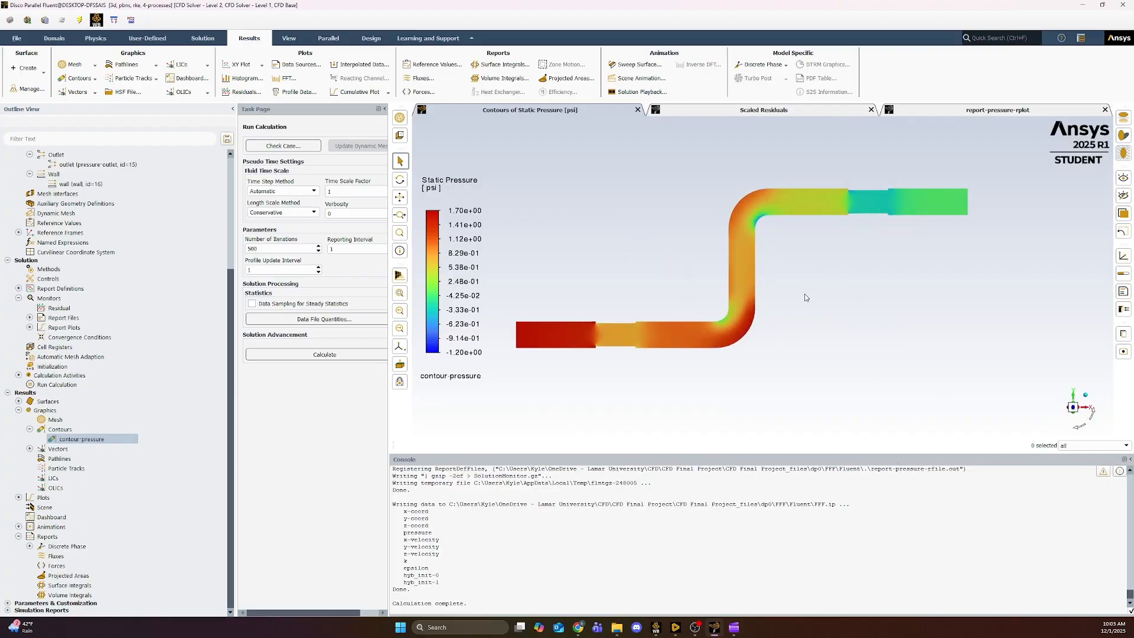
{"action": "middle_click_drag", "start_coordinate": [797, 297], "coordinate": [839, 330]}
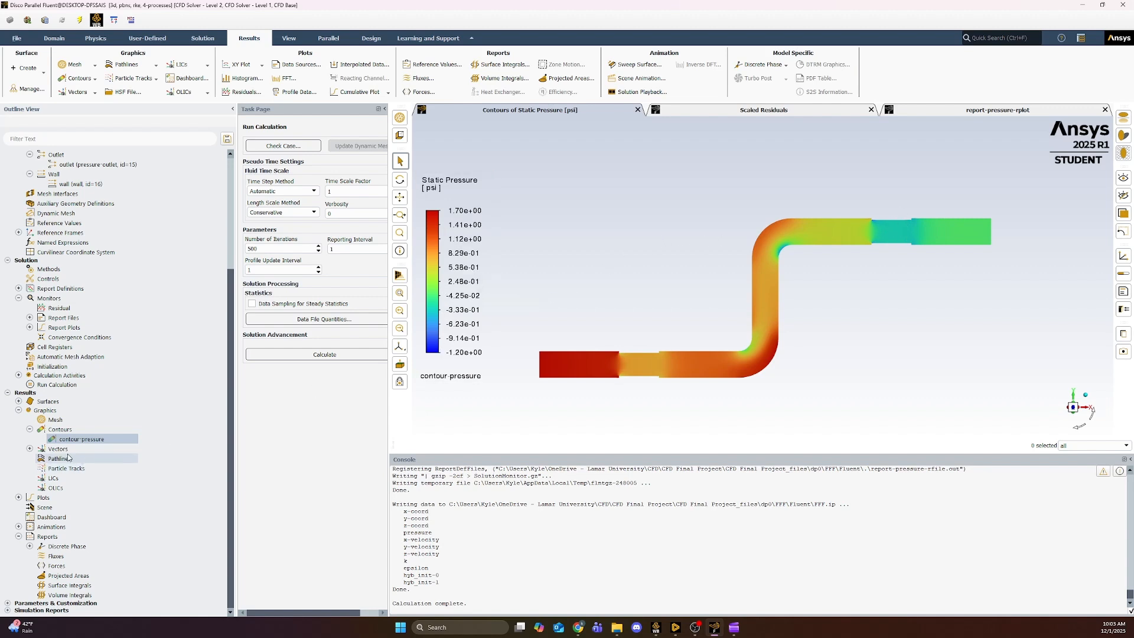
Step: Display the vector-velo velocity vectors on plane-xy and examine the flow through the narrowed section before the first bend
{"action": "left_click", "coordinate": [29, 449]}
{"action": "left_click", "coordinate": [68, 459]}
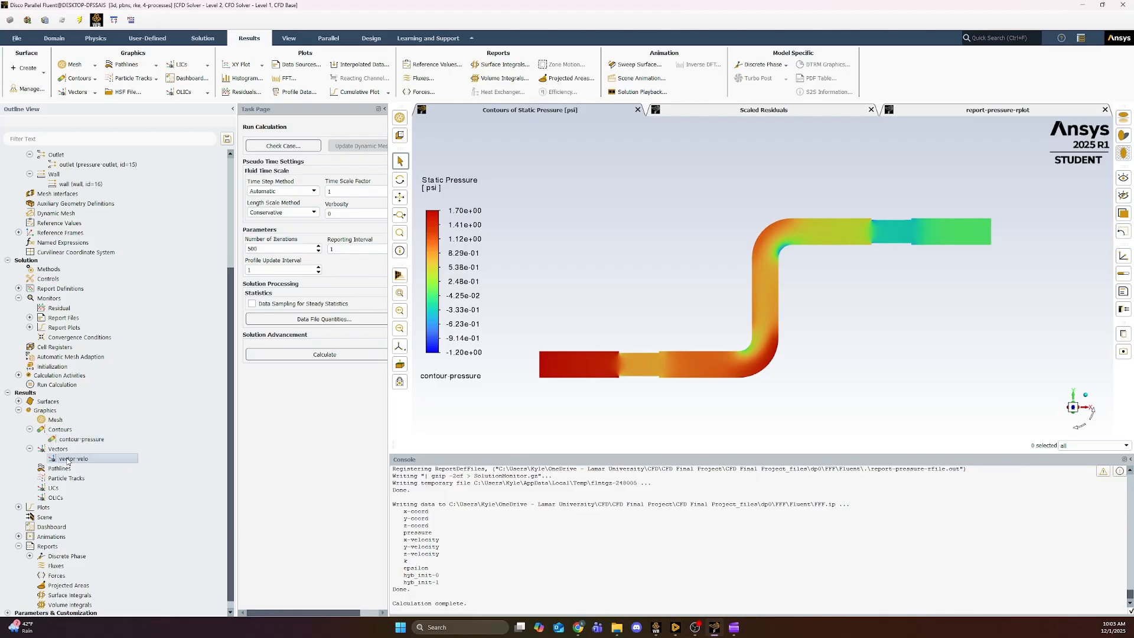
{"action": "double_click", "coordinate": [68, 460]}
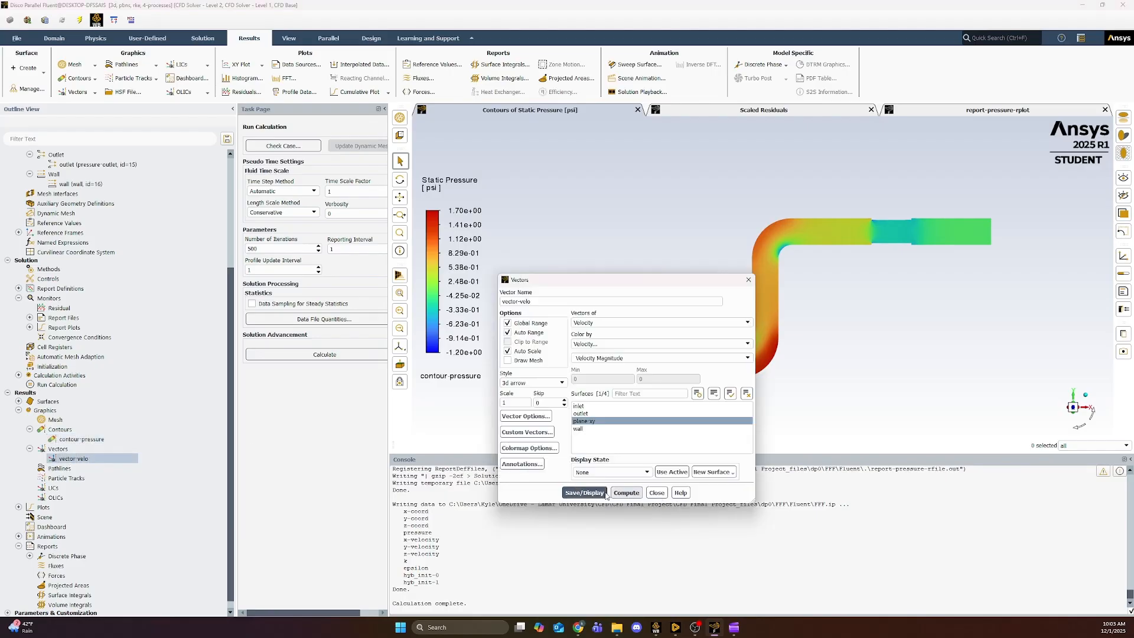
{"action": "left_click", "coordinate": [583, 493]}
{"action": "left_click", "coordinate": [656, 492]}
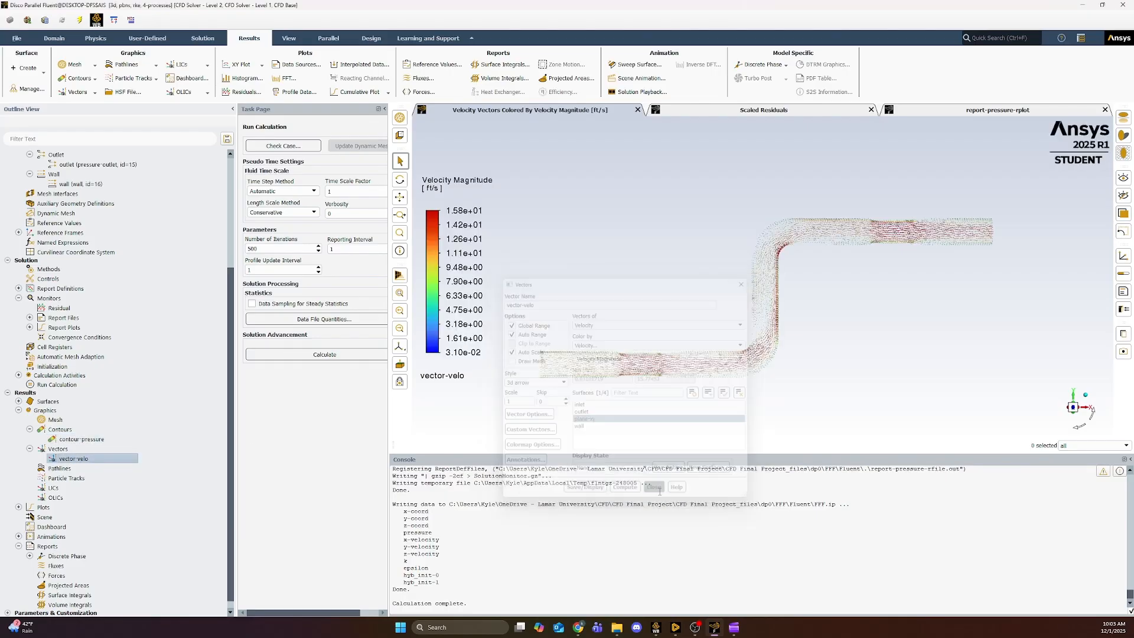
{"action": "scroll", "coordinate": [684, 377], "scroll_direction": "up", "scroll_amount": 3}
{"action": "scroll", "coordinate": [684, 377], "scroll_direction": "up", "scroll_amount": 4}
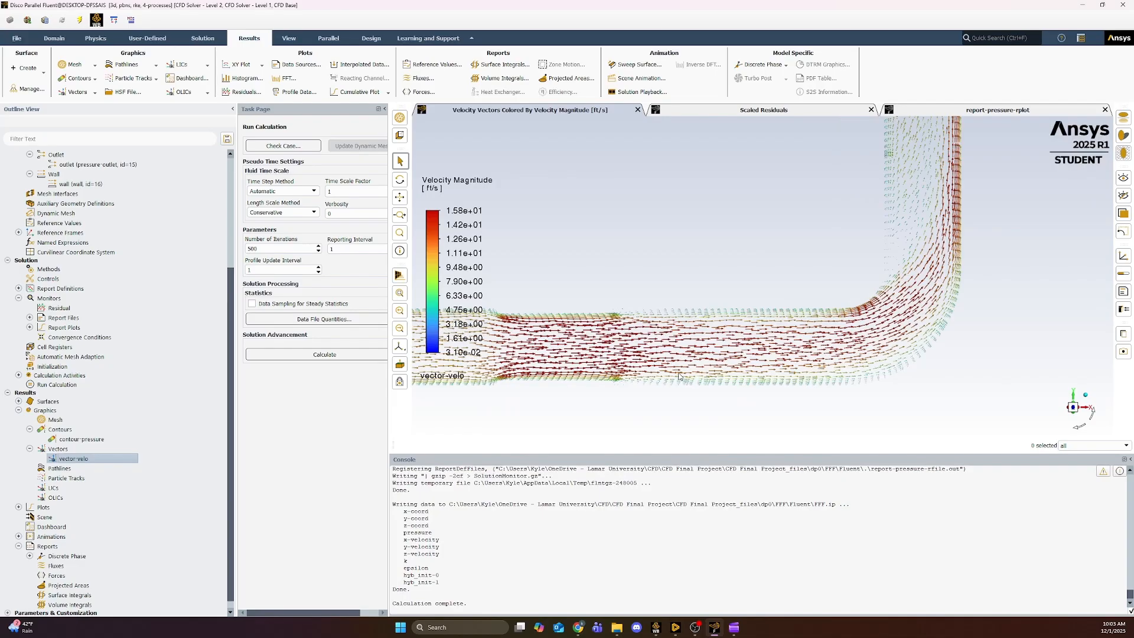
{"action": "middle_click_drag", "start_coordinate": [614, 363], "coordinate": [761, 344]}
{"action": "scroll", "coordinate": [750, 346], "scroll_direction": "up", "scroll_amount": 3}
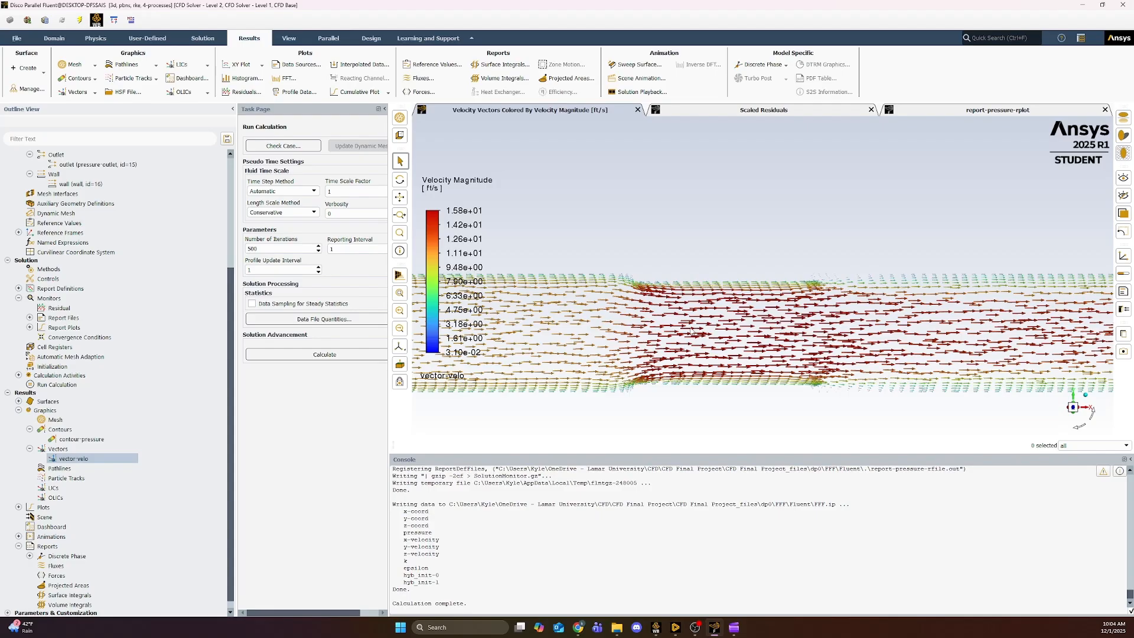
Step: Examine the velocity vectors through both pipe bends and on to the narrowed section near the outlet
{"action": "scroll", "coordinate": [742, 321], "scroll_direction": "down", "scroll_amount": 5}
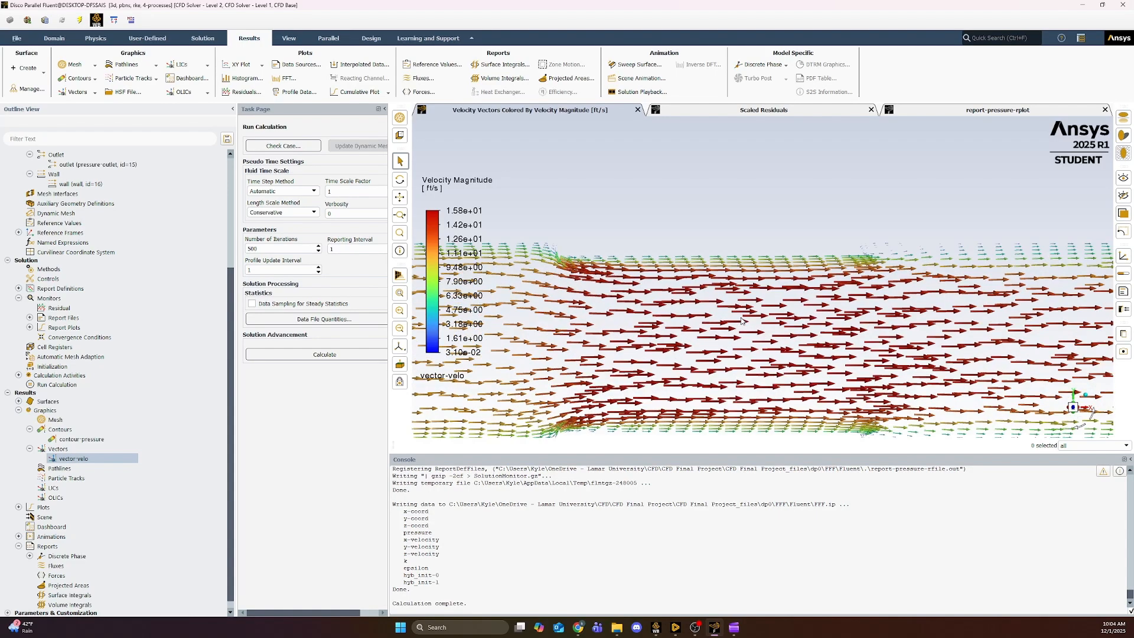
{"action": "middle_click_drag", "start_coordinate": [934, 322], "coordinate": [827, 377]}
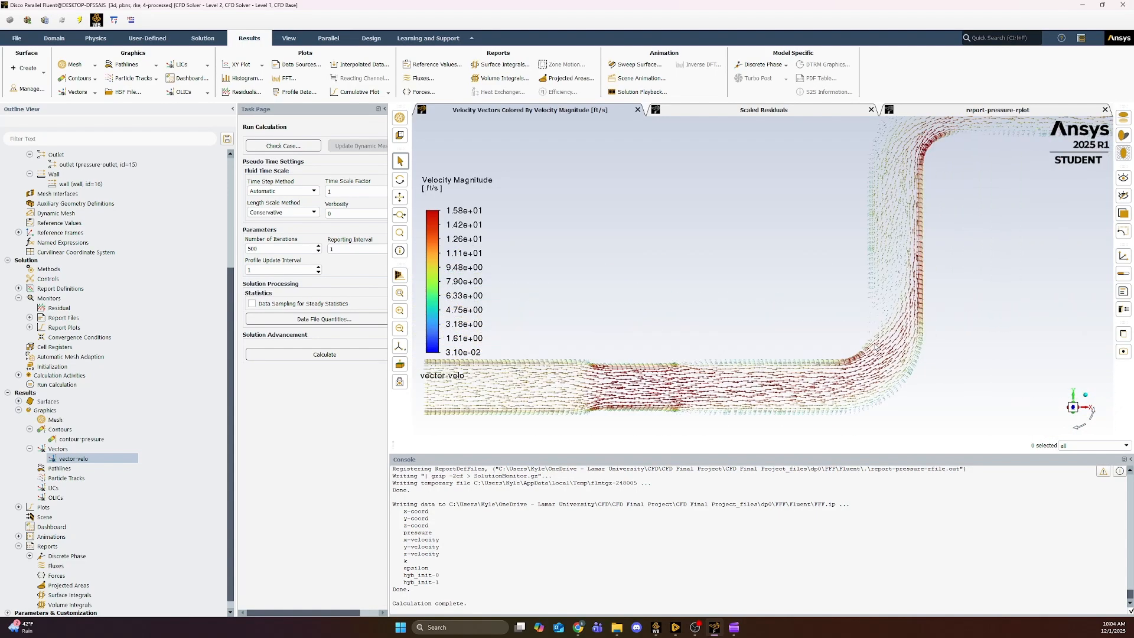
{"action": "mouse_move", "coordinate": [894, 279]}
{"action": "middle_mouse_down"}
{"action": "mouse_move", "coordinate": [868, 392]}
{"action": "mouse_move", "coordinate": [838, 356]}
{"action": "mouse_move", "coordinate": [820, 376]}
{"action": "middle_mouse_up"}
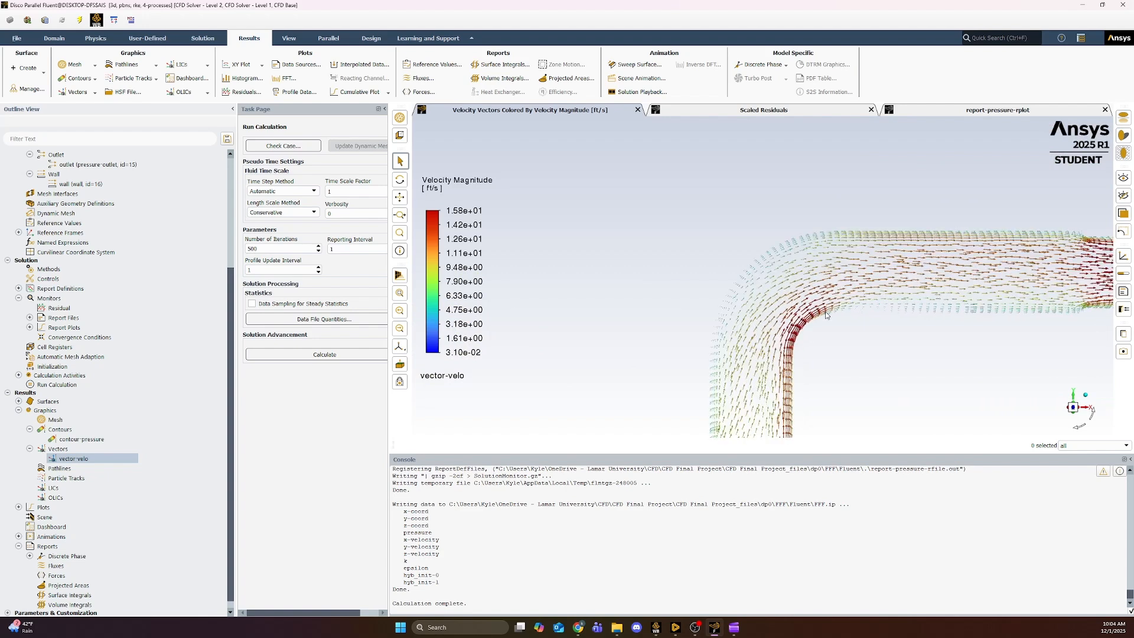
{"action": "scroll", "coordinate": [829, 311], "scroll_direction": "up", "scroll_amount": 4}
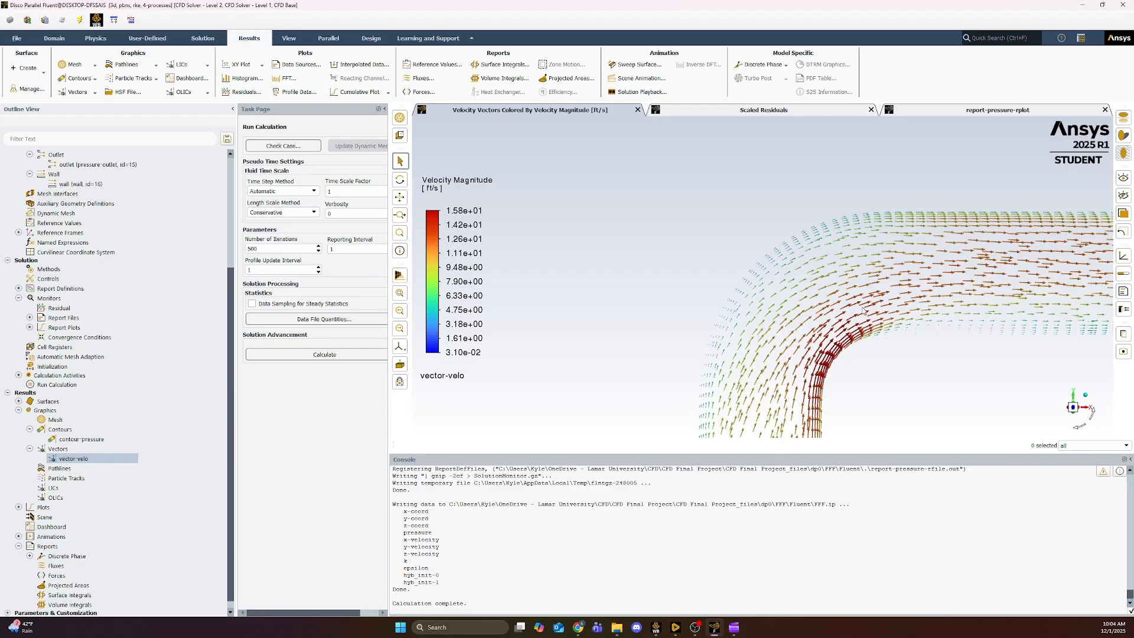
{"action": "middle_click_drag", "start_coordinate": [1042, 258], "coordinate": [895, 256], "text": "ctrl"}
{"action": "scroll", "coordinate": [890, 257], "scroll_direction": "down", "scroll_amount": 1}
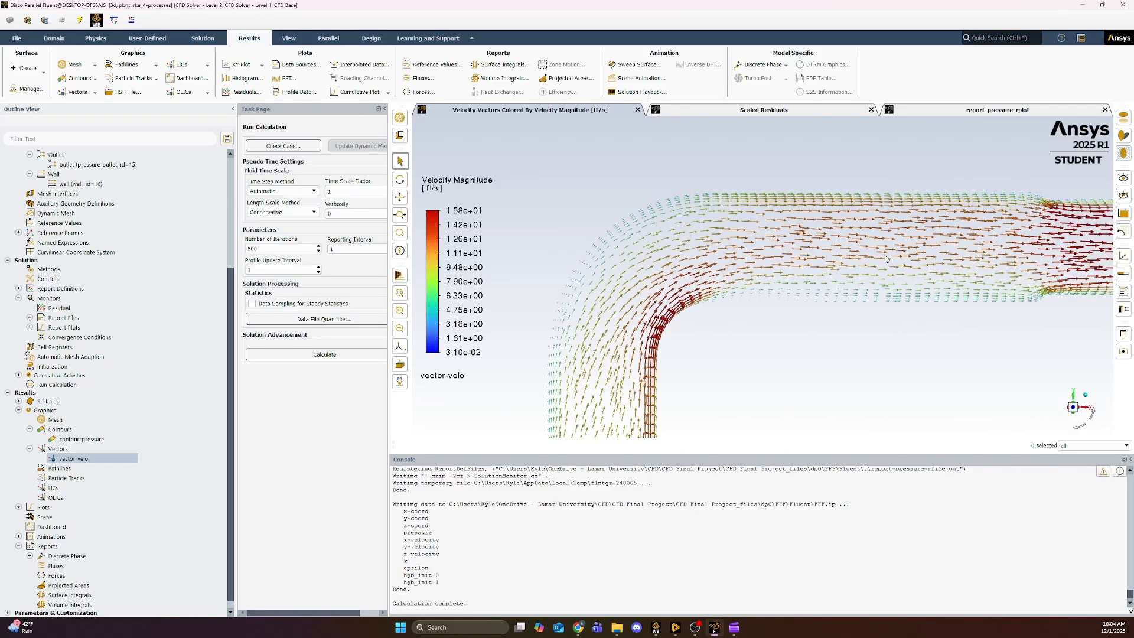
{"action": "scroll", "coordinate": [886, 258], "scroll_direction": "down", "scroll_amount": 1}
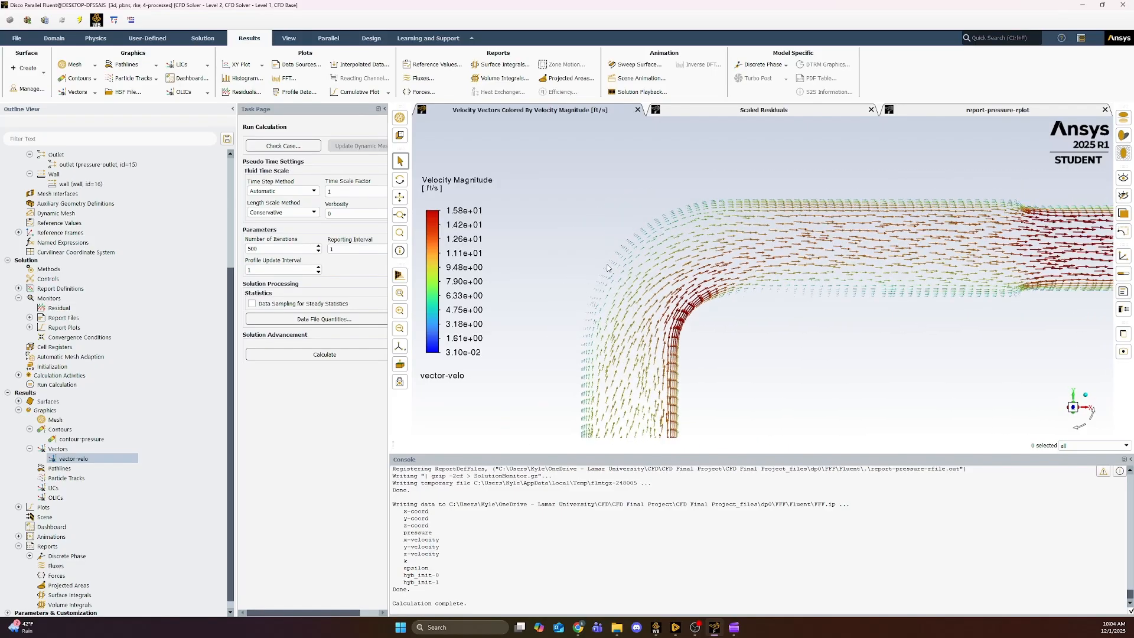
{"action": "left_click_drag", "start_coordinate": [608, 267], "coordinate": [753, 328]}
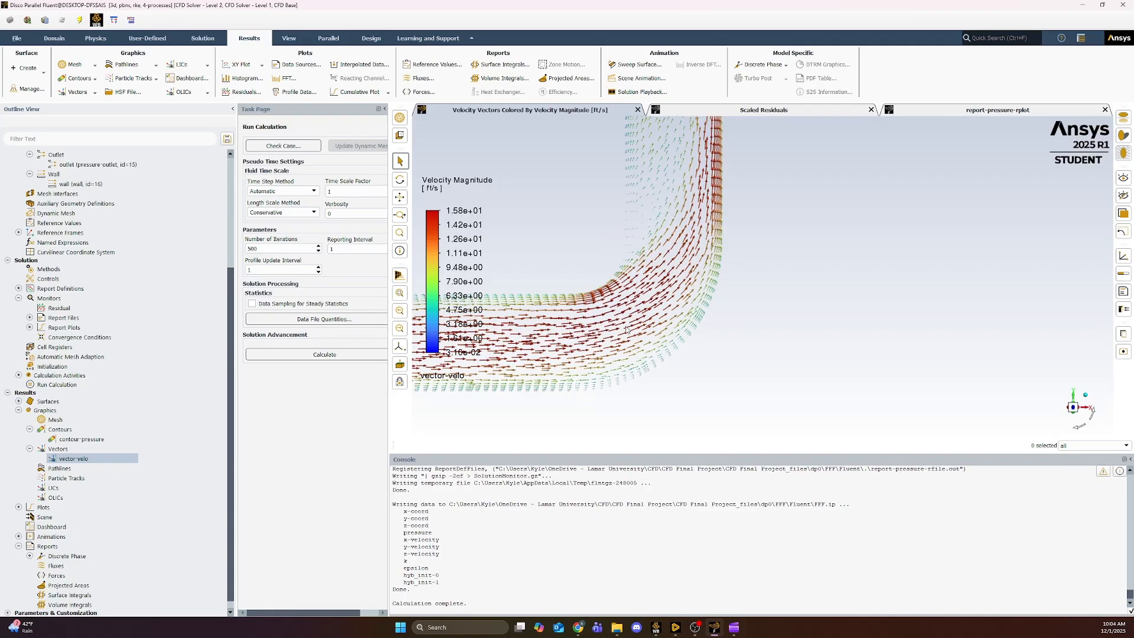
{"action": "left_click_drag", "start_coordinate": [627, 330], "coordinate": [863, 300]}
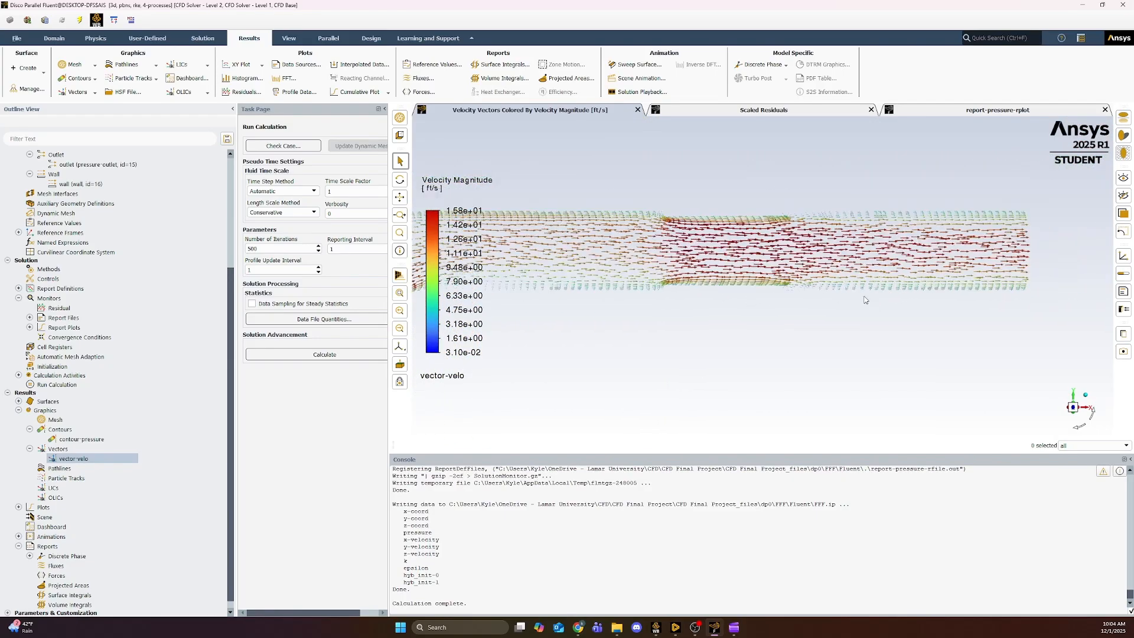
Step: Compute a Mass Flow Rate flux report for the inlet and outlet boundaries
{"action": "scroll", "coordinate": [86, 512], "scroll_direction": "down", "scroll_amount": 1}
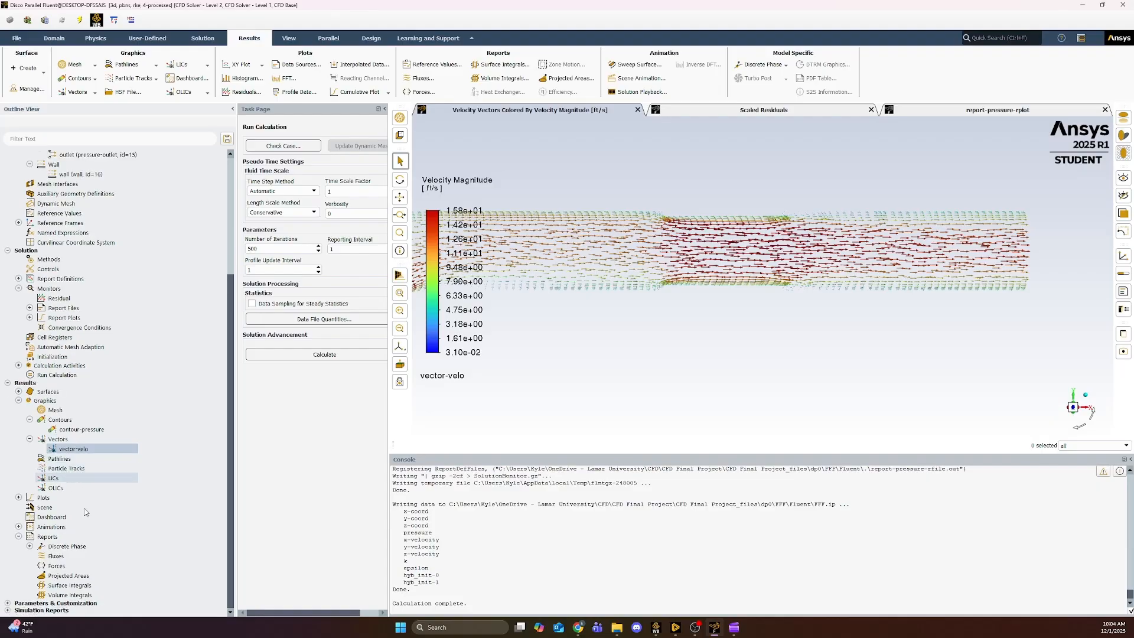
{"action": "double_click", "coordinate": [65, 559]}
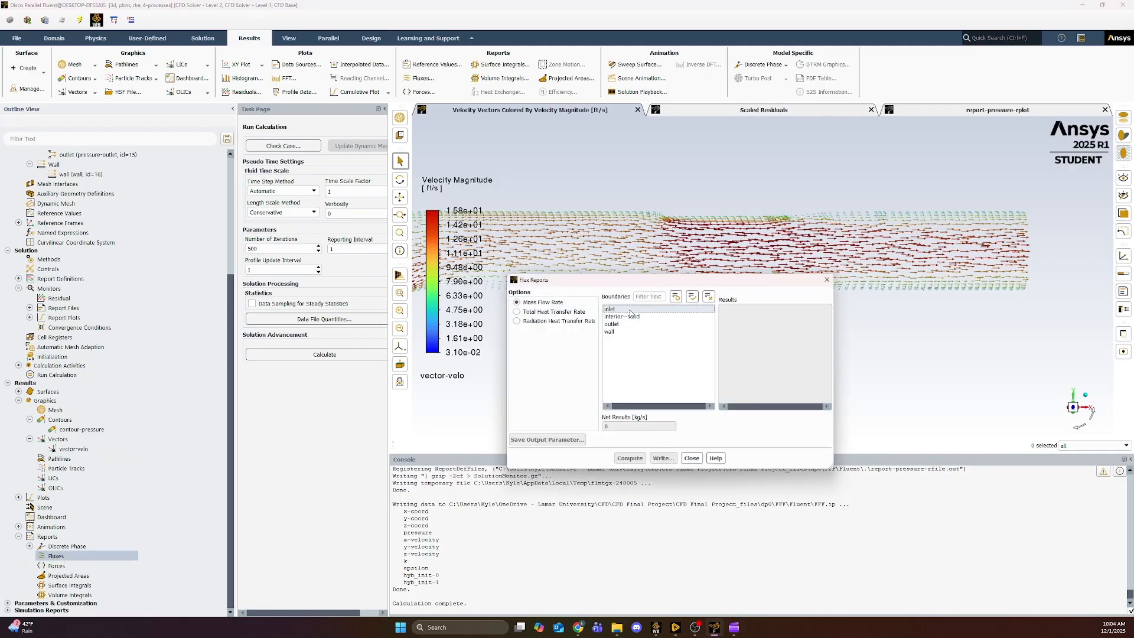
{"action": "left_click", "coordinate": [612, 309]}
{"action": "left_click", "coordinate": [625, 324]}
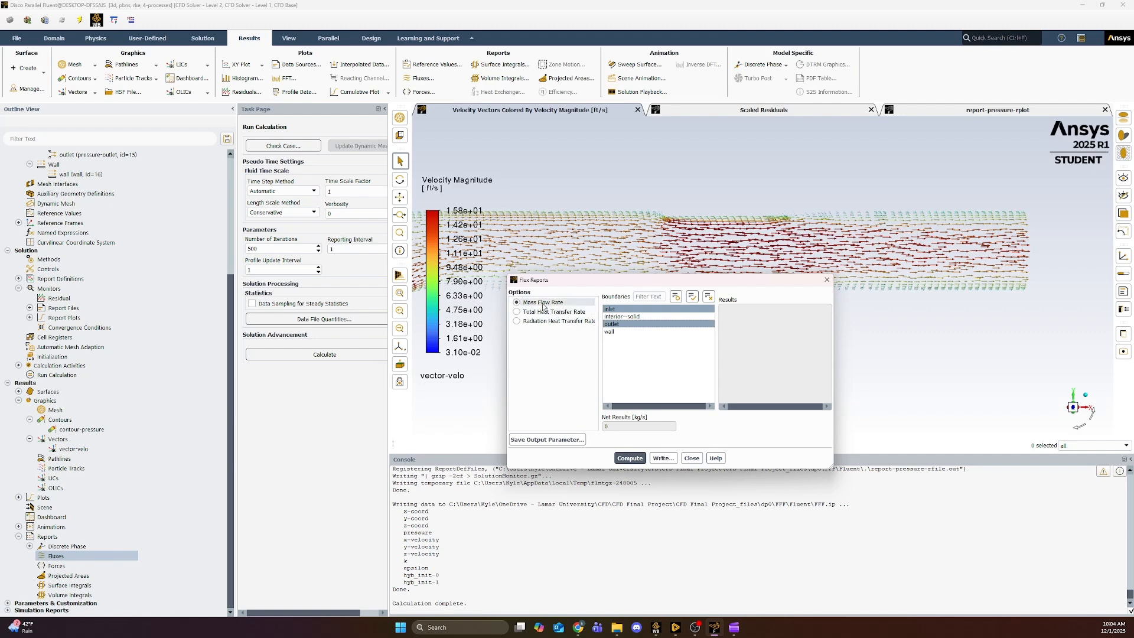
{"action": "left_click", "coordinate": [623, 310]}
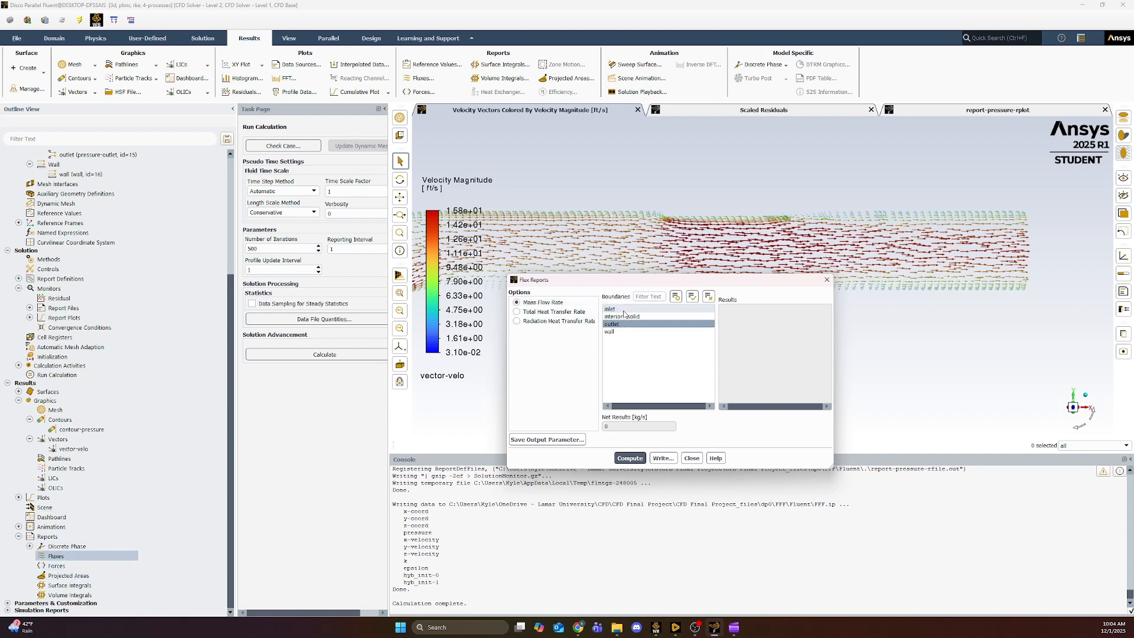
{"action": "left_click", "coordinate": [624, 309]}
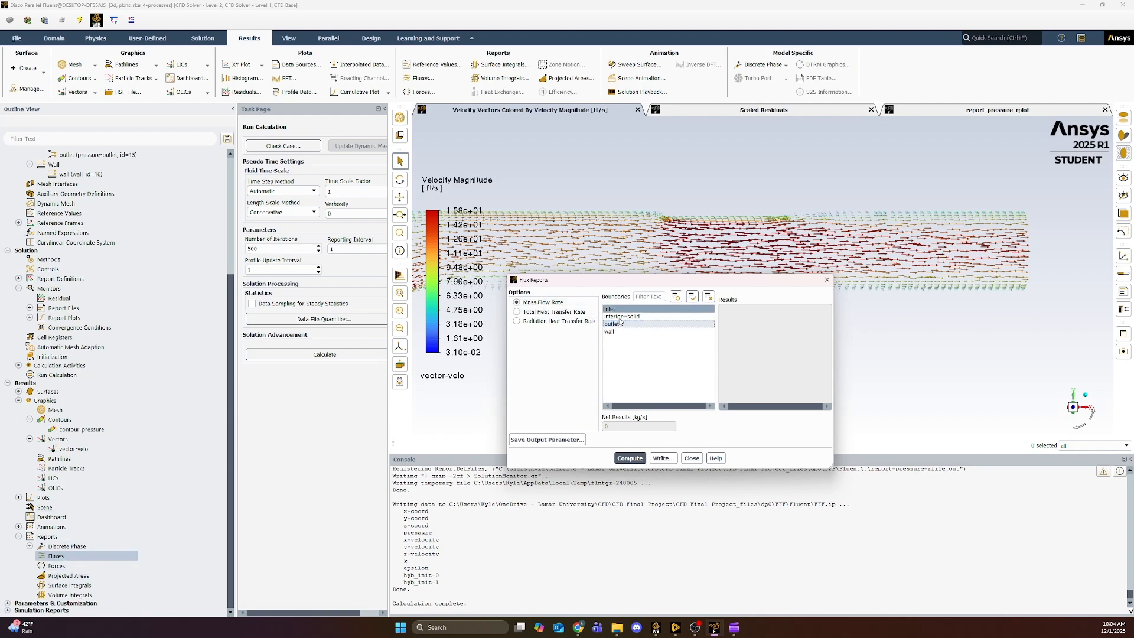
{"action": "left_click", "coordinate": [629, 458]}
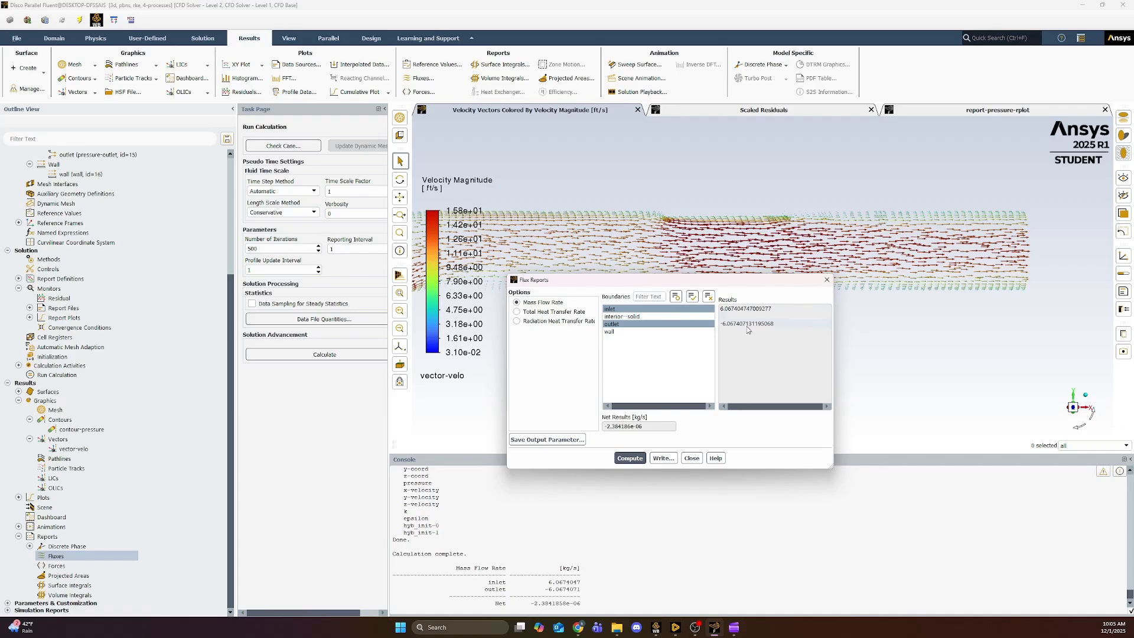
{"action": "left_click", "coordinate": [691, 458]}
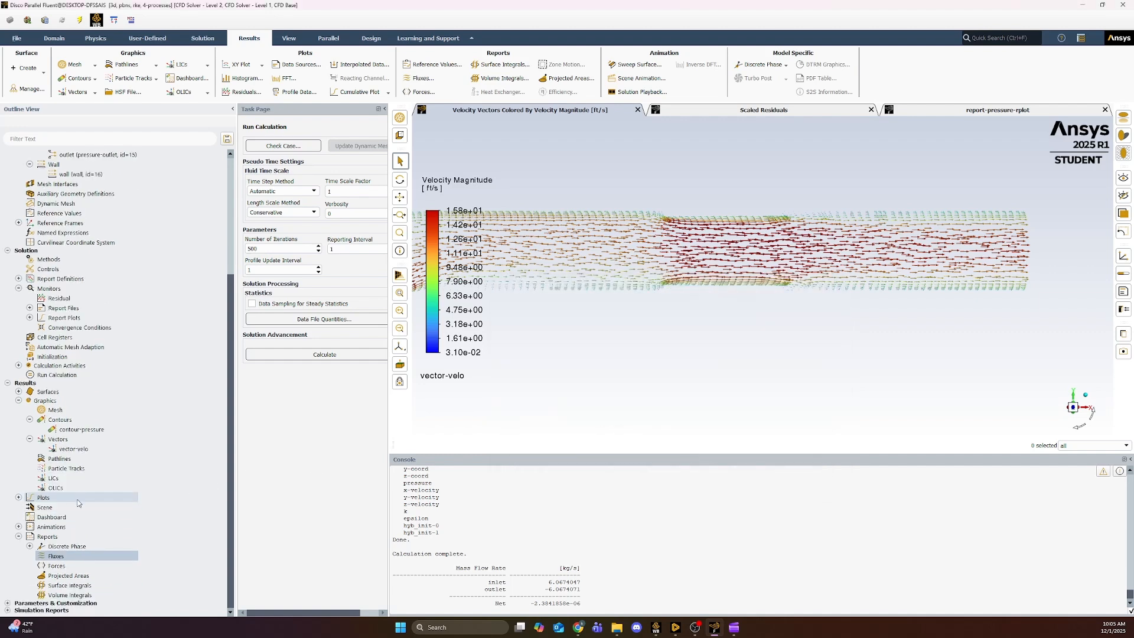
Step: Compute the Area-Weighted Average surface integral of static pressure on the inlet and outlet
{"action": "left_click", "coordinate": [71, 586]}
{"action": "double_click", "coordinate": [71, 587]}
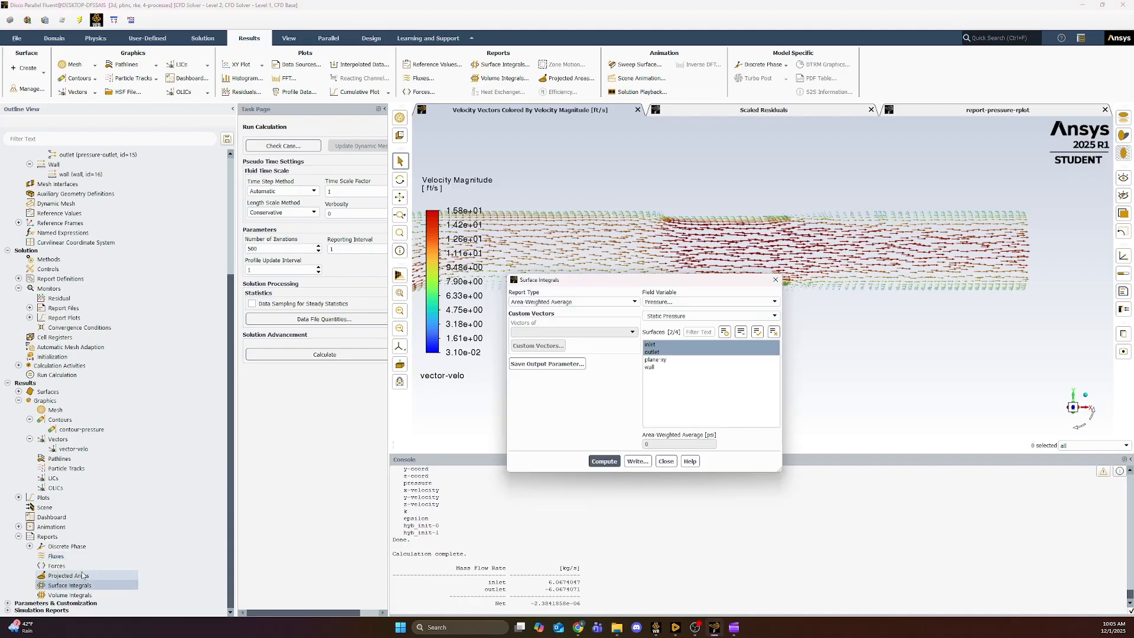
{"action": "left_click", "coordinate": [565, 303]}
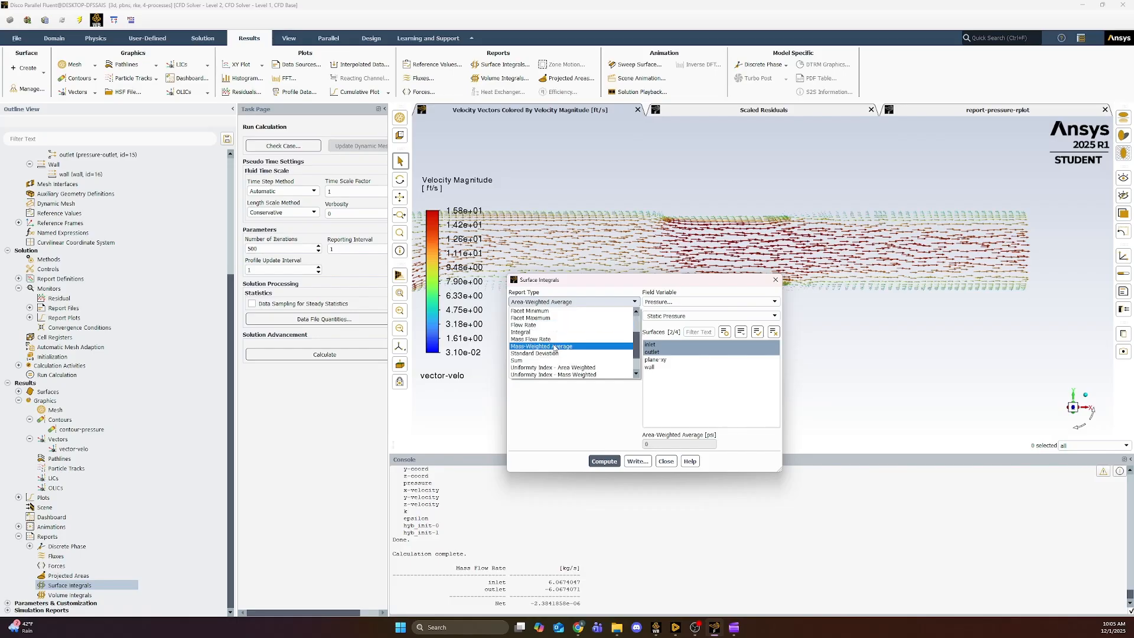
{"action": "scroll", "coordinate": [567, 336], "scroll_direction": "up", "scroll_amount": 3}
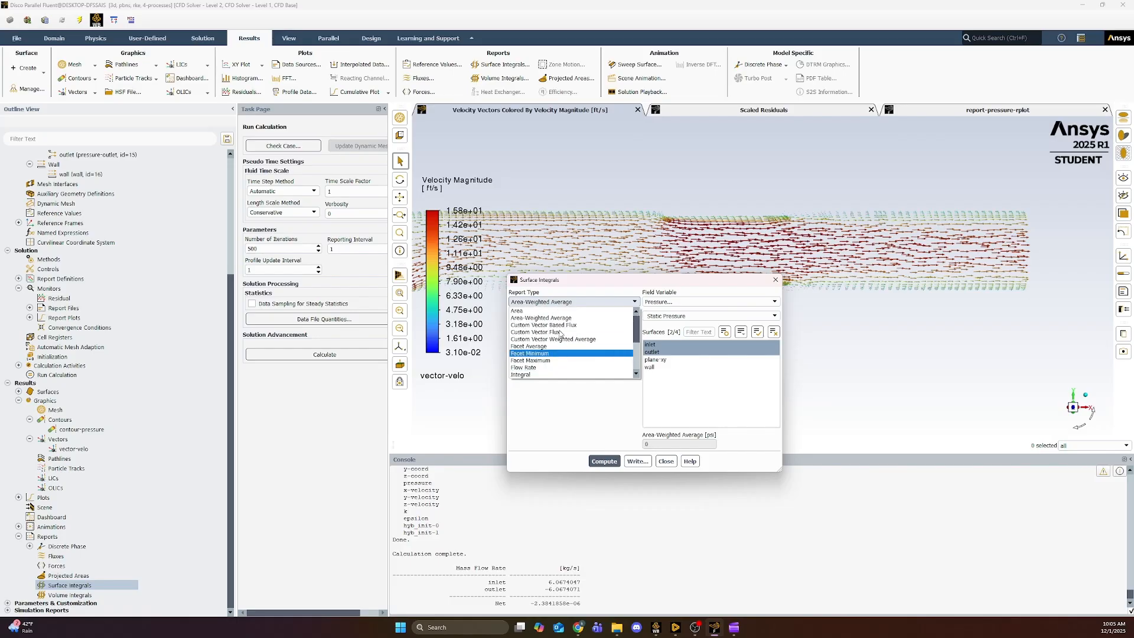
{"action": "left_click", "coordinate": [571, 318]}
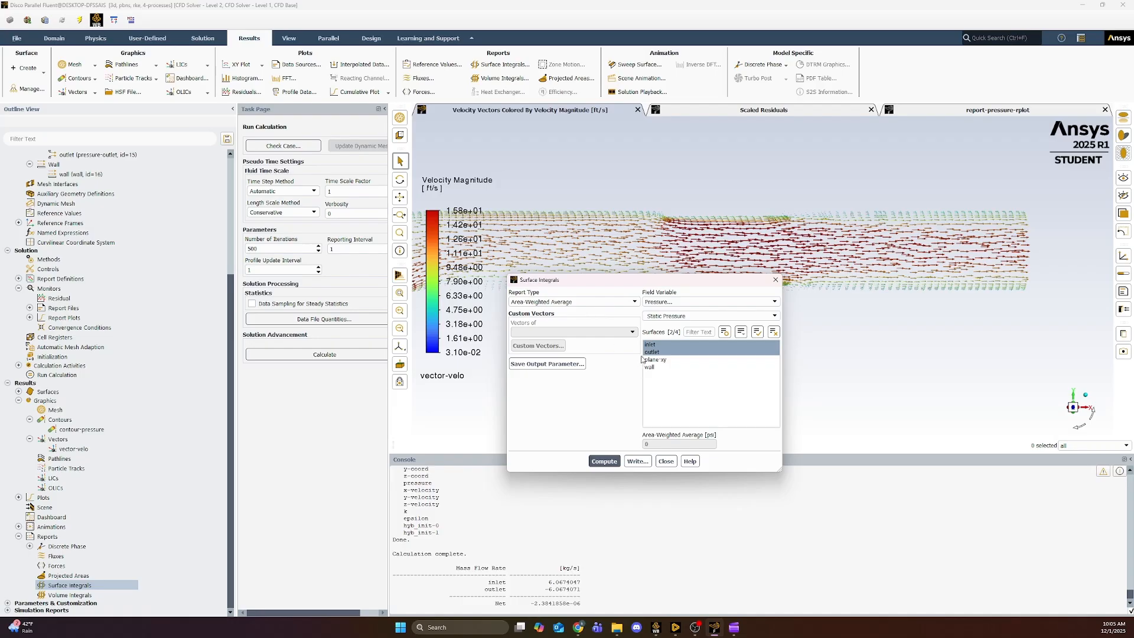
{"action": "left_click", "coordinate": [660, 351]}
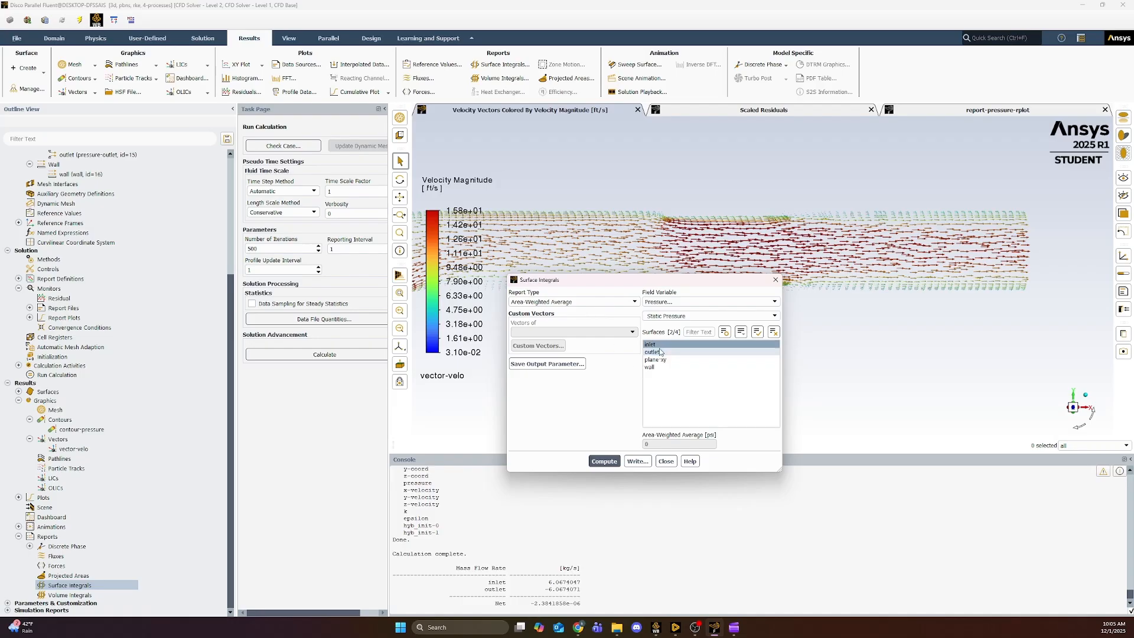
{"action": "left_click", "coordinate": [655, 344], "text": "ctrl"}
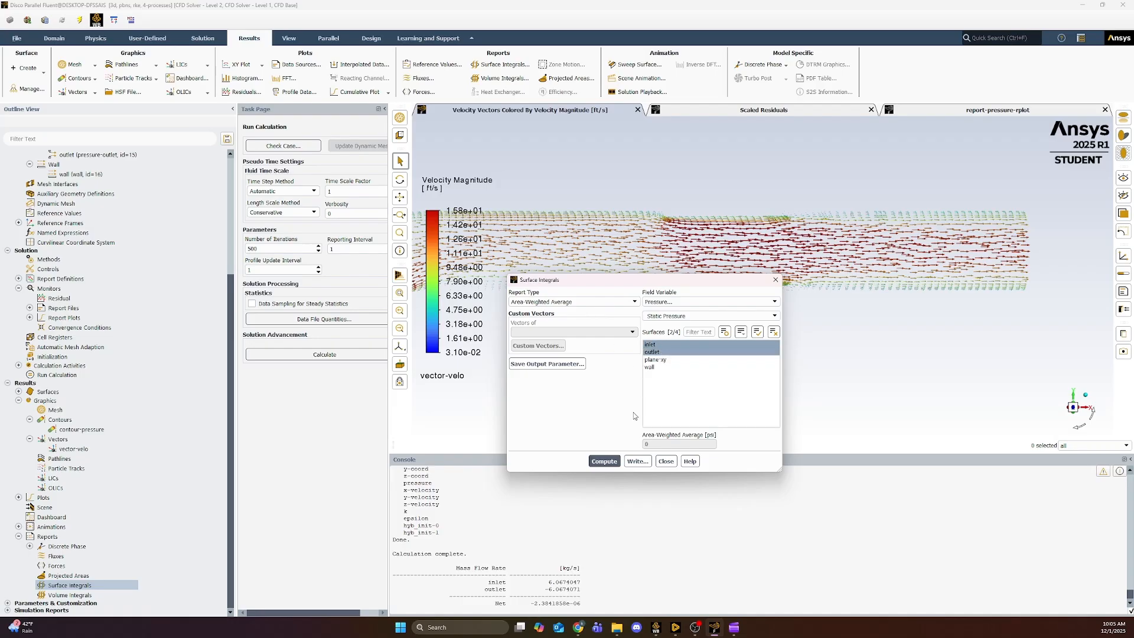
{"action": "left_click", "coordinate": [614, 461]}
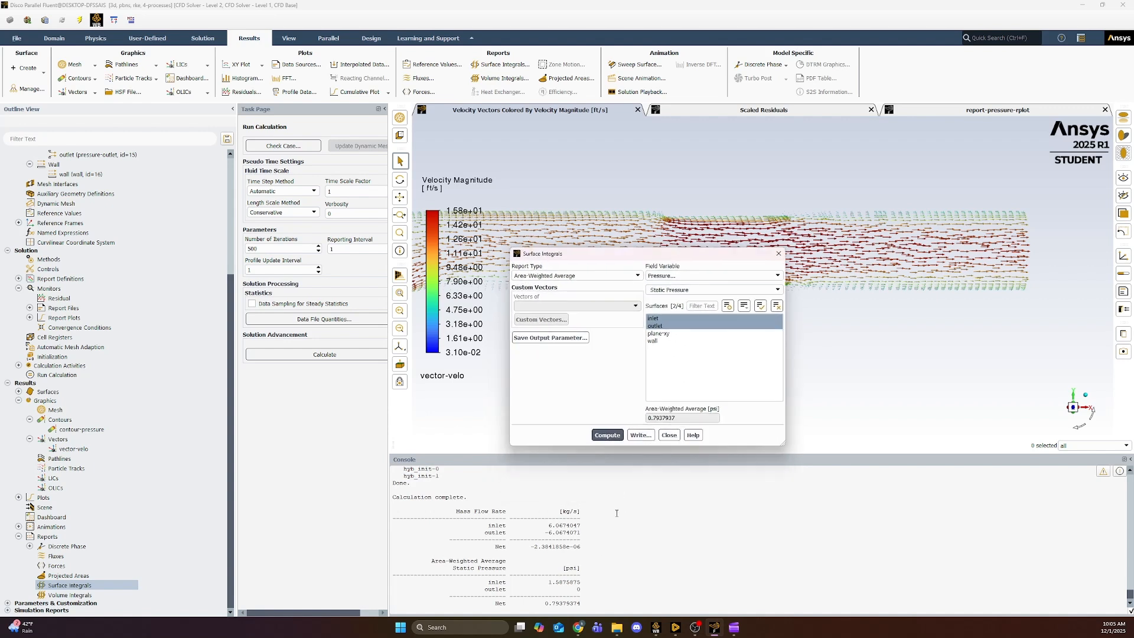
Step: Compare the area-weighted static pressures reported for the inlet and outlet in the console
{"action": "left_click_drag", "start_coordinate": [546, 575], "coordinate": [583, 590]}
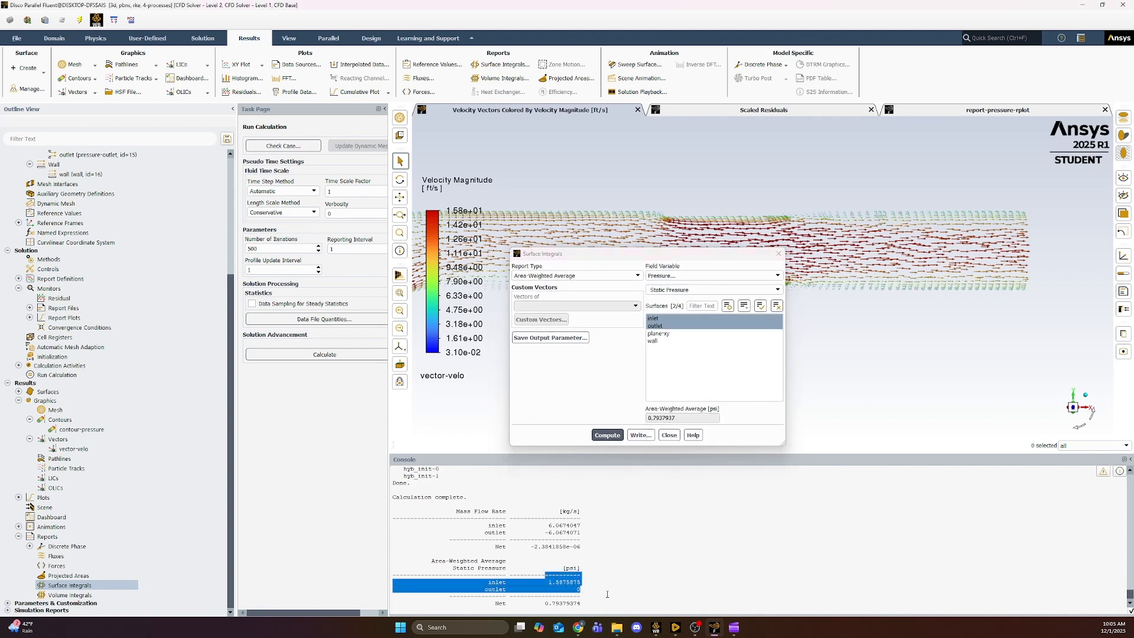
{"action": "left_click", "coordinate": [556, 592]}
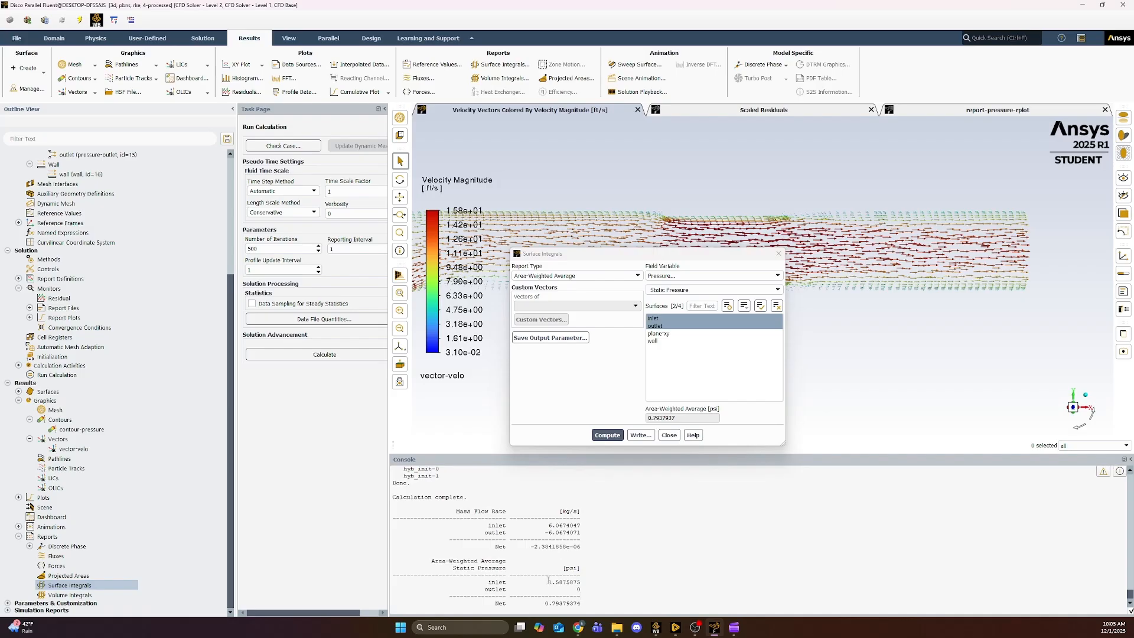
{"action": "double_click", "coordinate": [579, 589]}
{"action": "left_click", "coordinate": [620, 587]}
{"action": "left_click_drag", "start_coordinate": [597, 588], "coordinate": [484, 581]}
{"action": "left_click", "coordinate": [630, 589]}
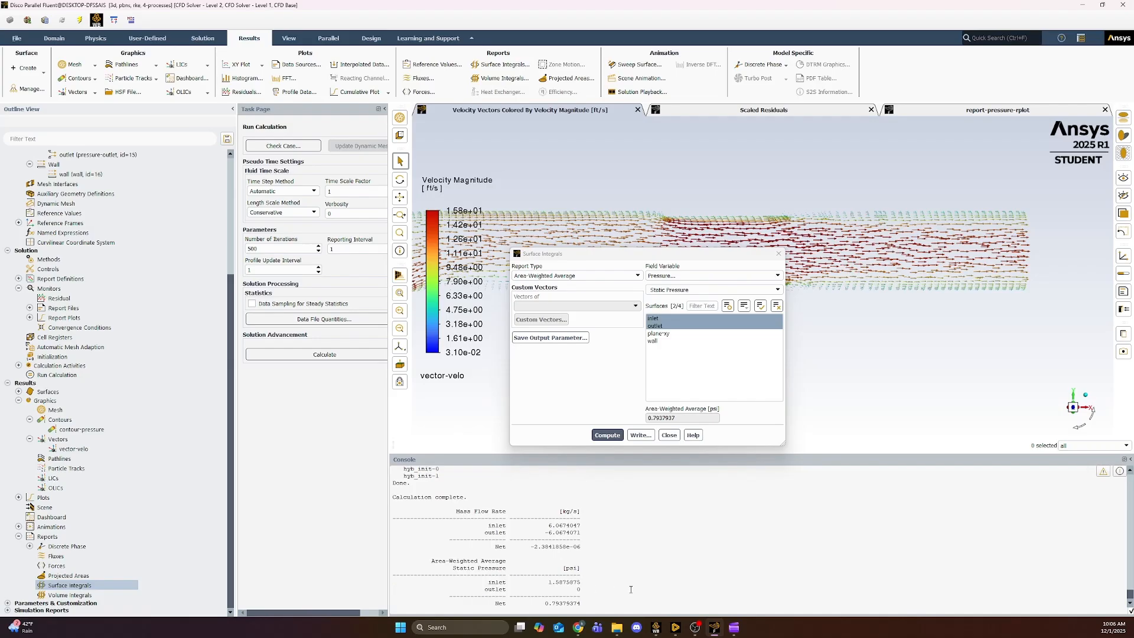
{"action": "double_click", "coordinate": [578, 588]}
{"action": "left_click", "coordinate": [602, 589]}
{"action": "left_click", "coordinate": [603, 589]}
{"action": "left_click_drag", "start_coordinate": [581, 582], "coordinate": [547, 583]}
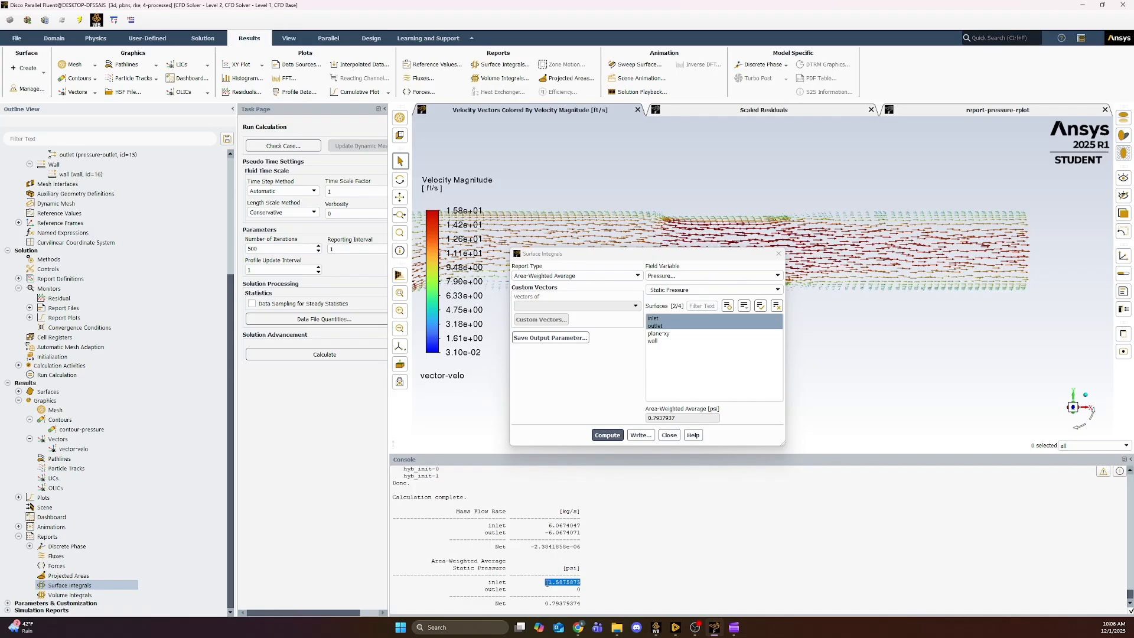
{"action": "left_click", "coordinate": [550, 590]}
{"action": "left_click_drag", "start_coordinate": [583, 581], "coordinate": [548, 581]}
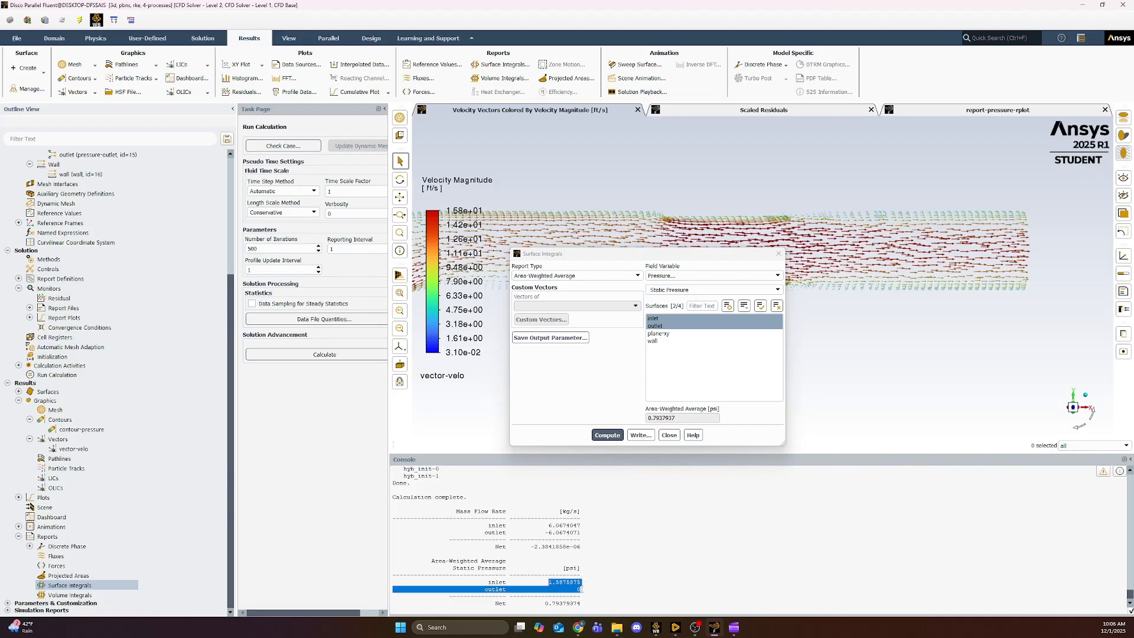
{"action": "left_click", "coordinate": [624, 584]}
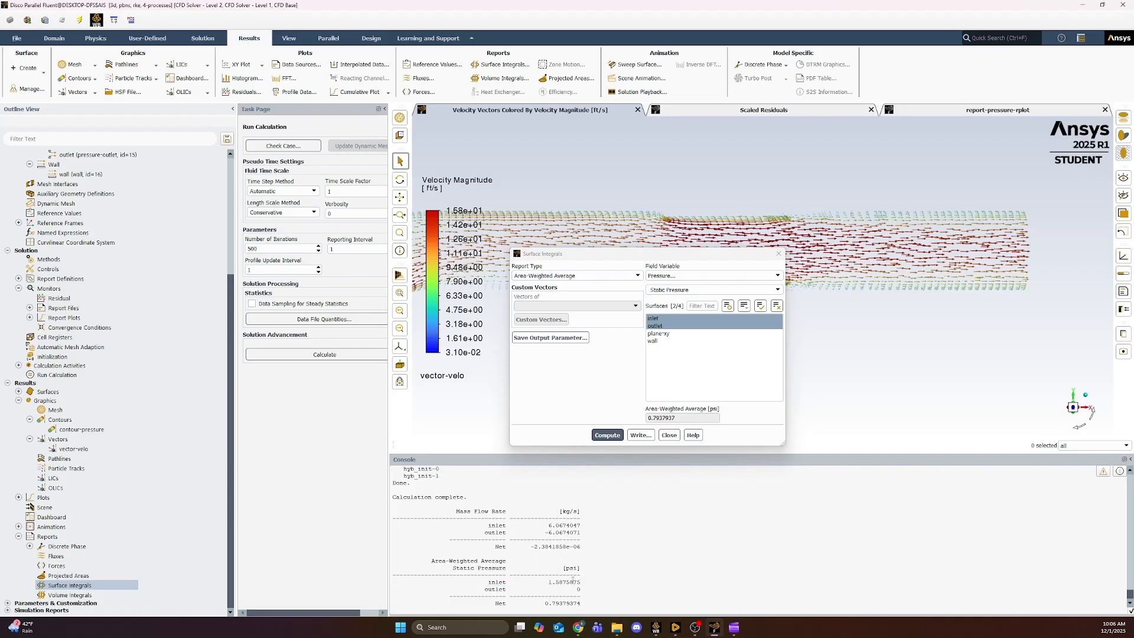
Step: Compute the Mass-Weighted Average of static pressure on the inlet and outlet, and compare it with the area-weighted report
{"action": "left_click", "coordinate": [593, 276]}
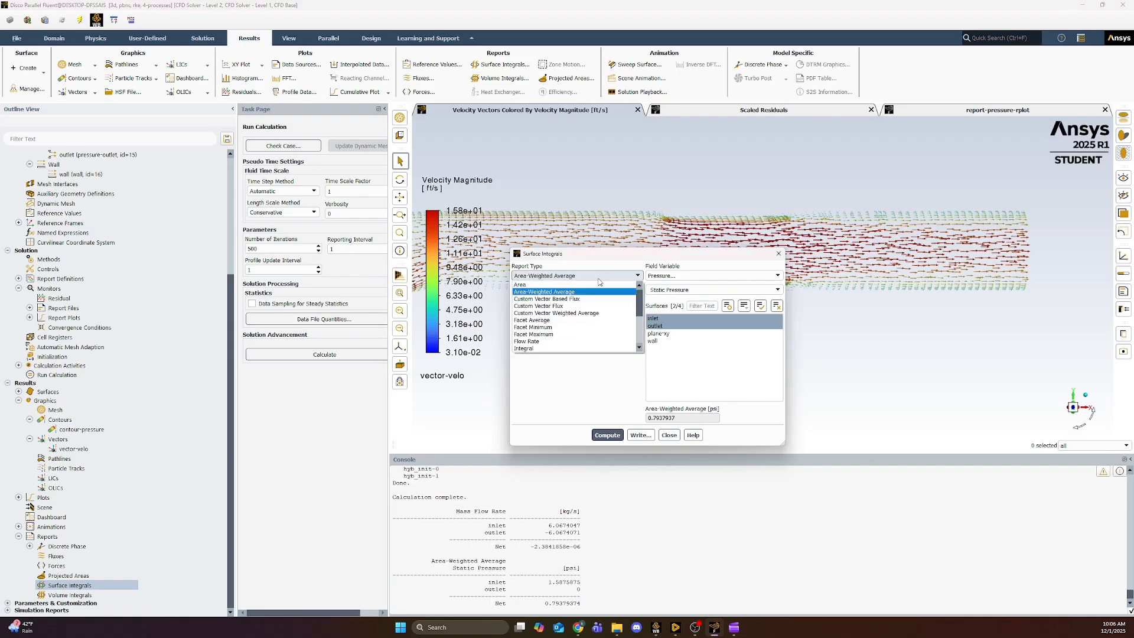
{"action": "left_click", "coordinate": [545, 320]}
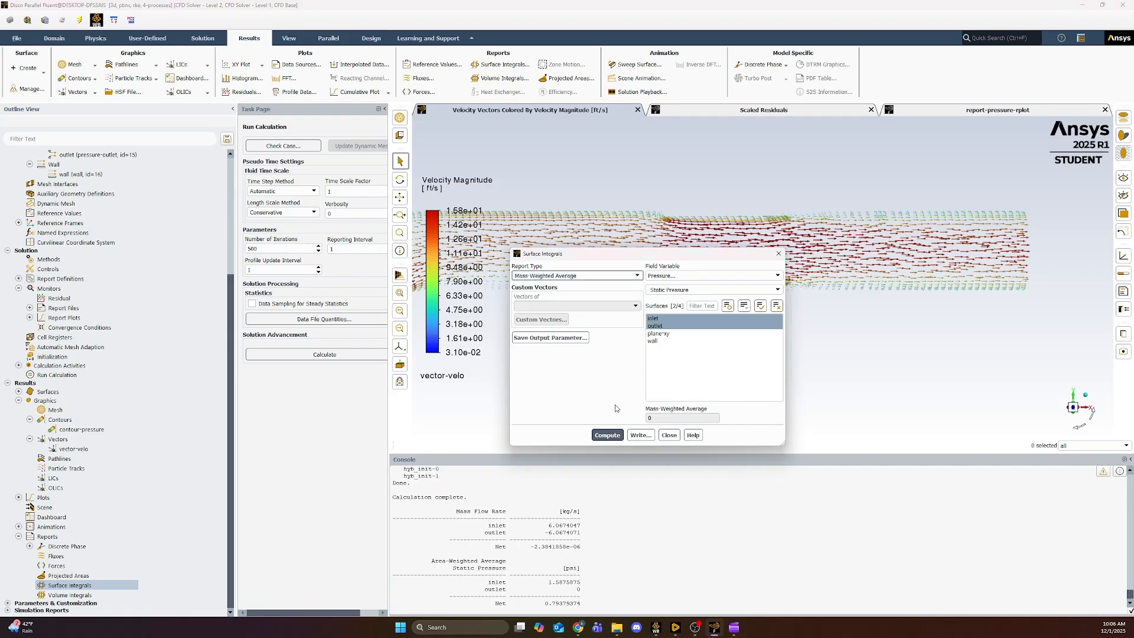
{"action": "left_click", "coordinate": [607, 435]}
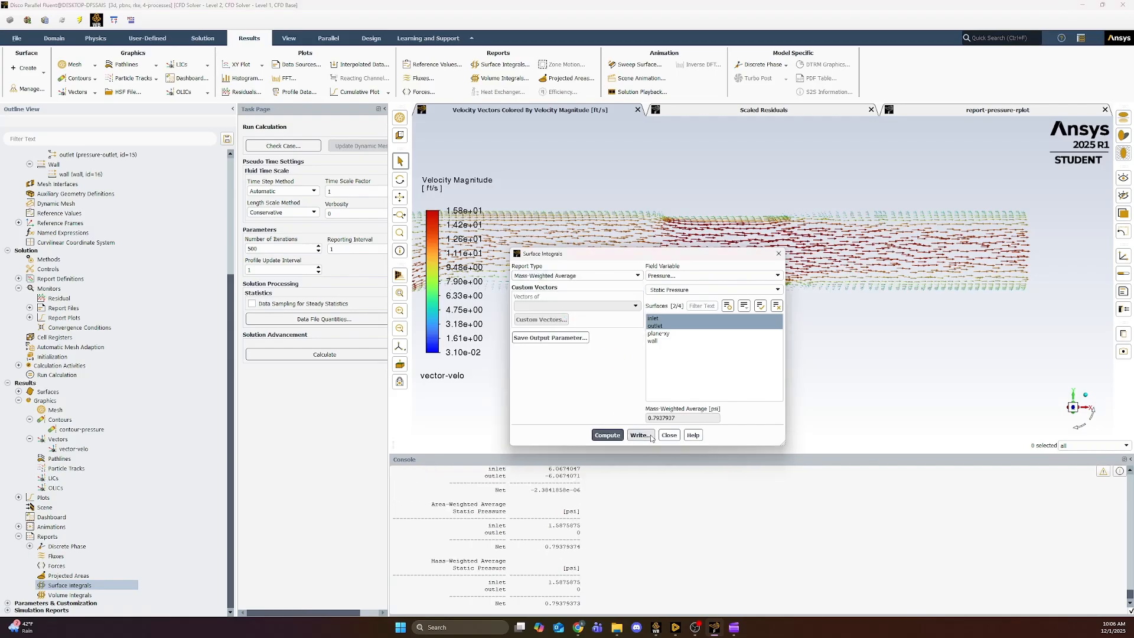
{"action": "left_click", "coordinate": [671, 435]}
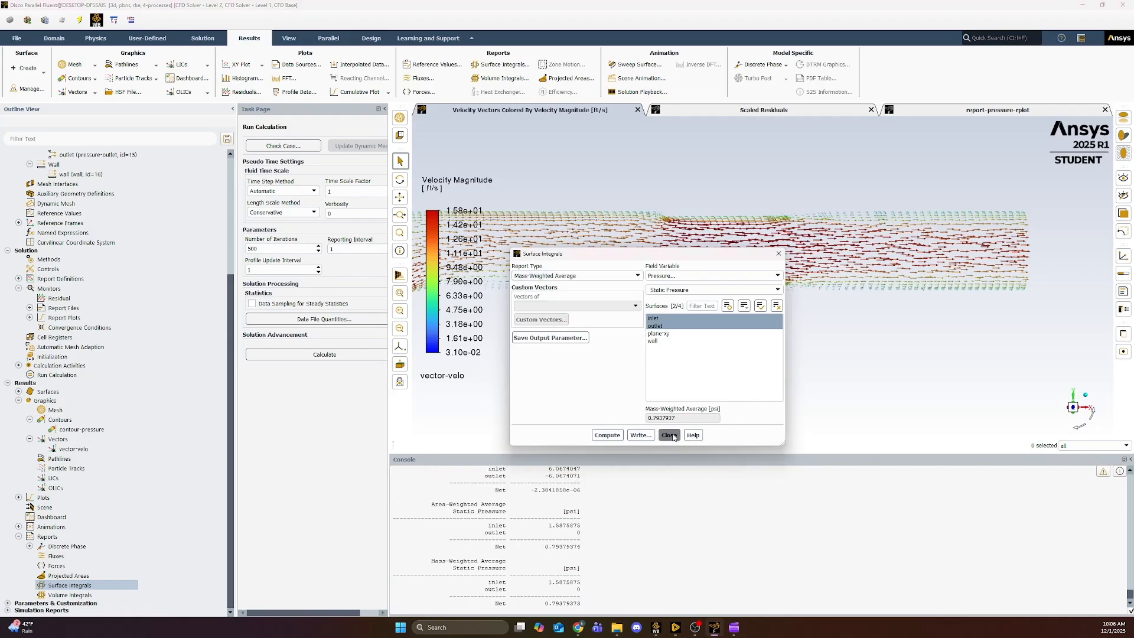
{"action": "left_click_drag", "start_coordinate": [585, 584], "coordinate": [542, 516]}
{"action": "left_click", "coordinate": [578, 598]}
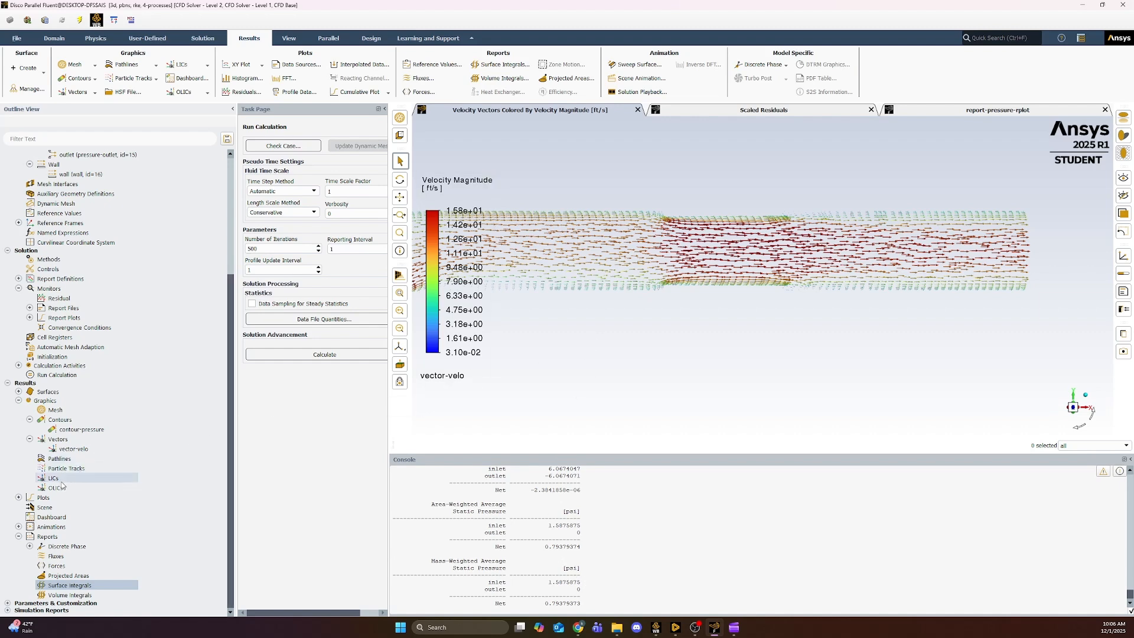
Step: Examine the velocity vectors over the whole pipe from a slightly tilted view, and return to the boundary conditions in the outline
{"action": "scroll", "coordinate": [83, 483], "scroll_direction": "up", "scroll_amount": 2}
{"action": "scroll", "coordinate": [82, 483], "scroll_direction": "down", "scroll_amount": 2}
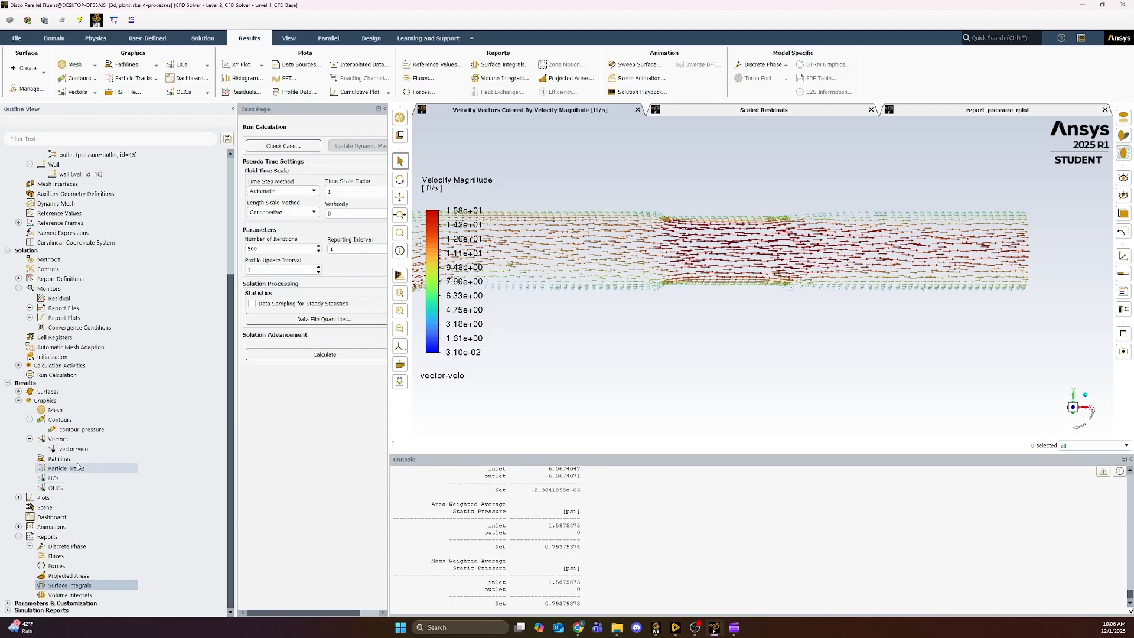
{"action": "scroll", "coordinate": [643, 332], "scroll_direction": "up", "scroll_amount": 2}
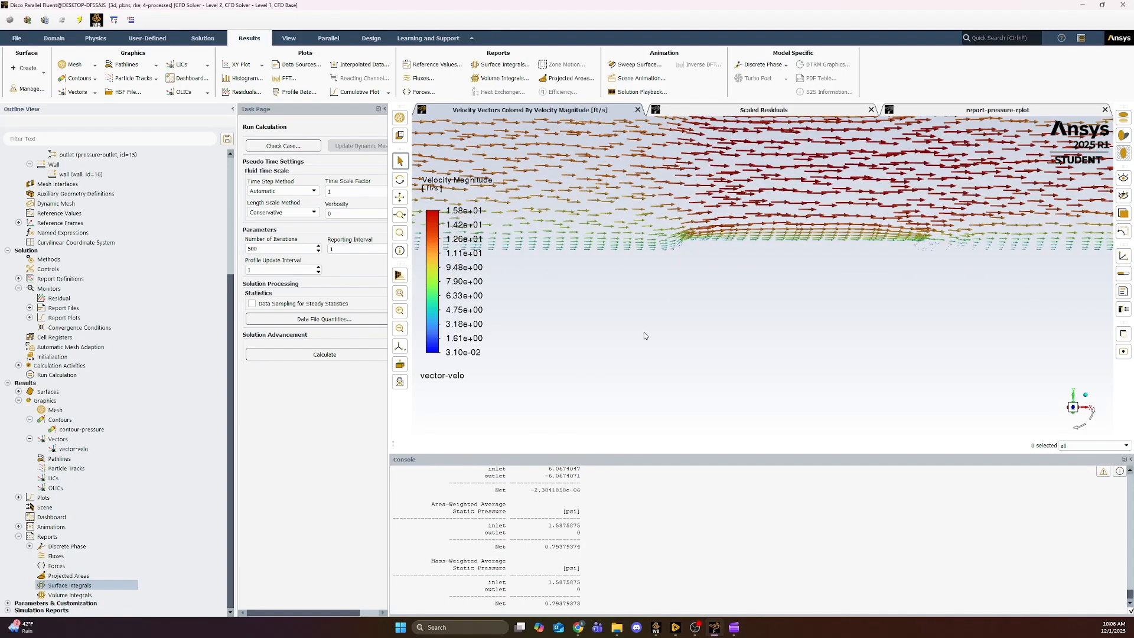
{"action": "scroll", "coordinate": [644, 333], "scroll_direction": "down", "scroll_amount": 4}
{"action": "scroll", "coordinate": [644, 335], "scroll_direction": "down", "scroll_amount": 2}
{"action": "left_click_drag", "start_coordinate": [643, 335], "coordinate": [589, 373]}
{"action": "mouse_move", "coordinate": [688, 369]}
{"action": "left_mouse_down"}
{"action": "mouse_move", "coordinate": [693, 347]}
{"action": "mouse_move", "coordinate": [677, 362]}
{"action": "left_mouse_up"}
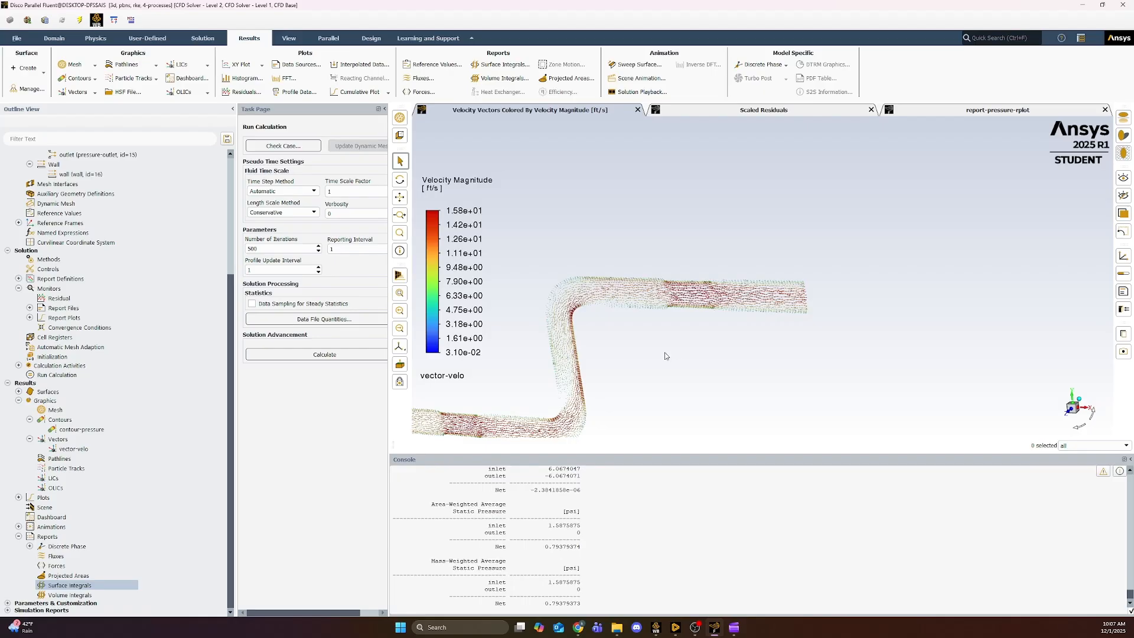
{"action": "scroll", "coordinate": [126, 283], "scroll_direction": "up", "scroll_amount": 3}
{"action": "scroll", "coordinate": [126, 281], "scroll_direction": "up", "scroll_amount": 3}
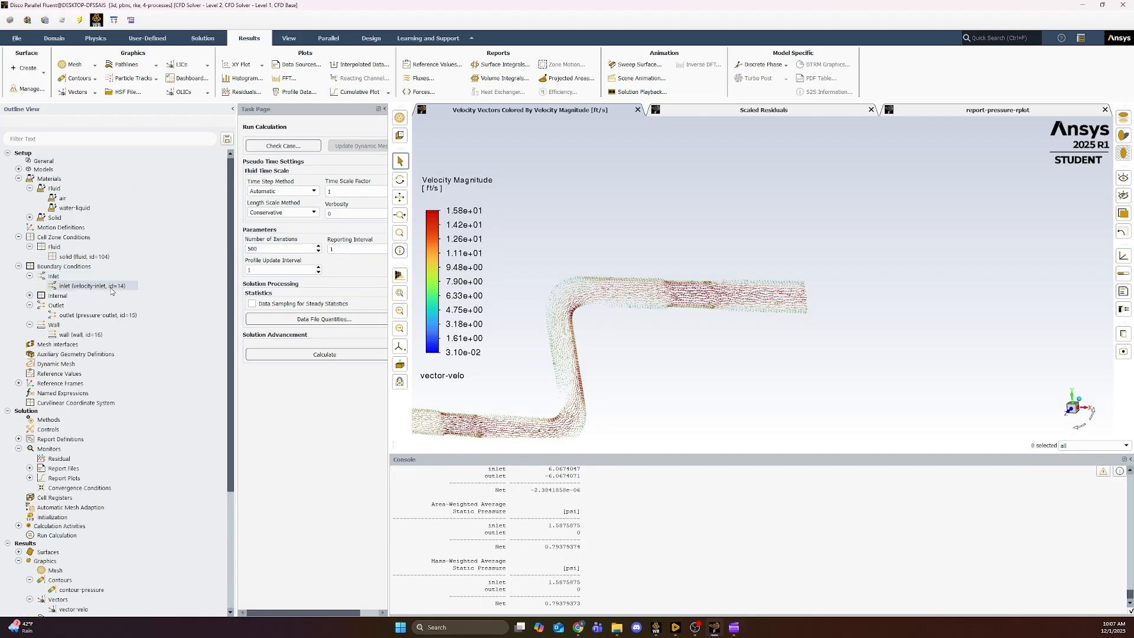